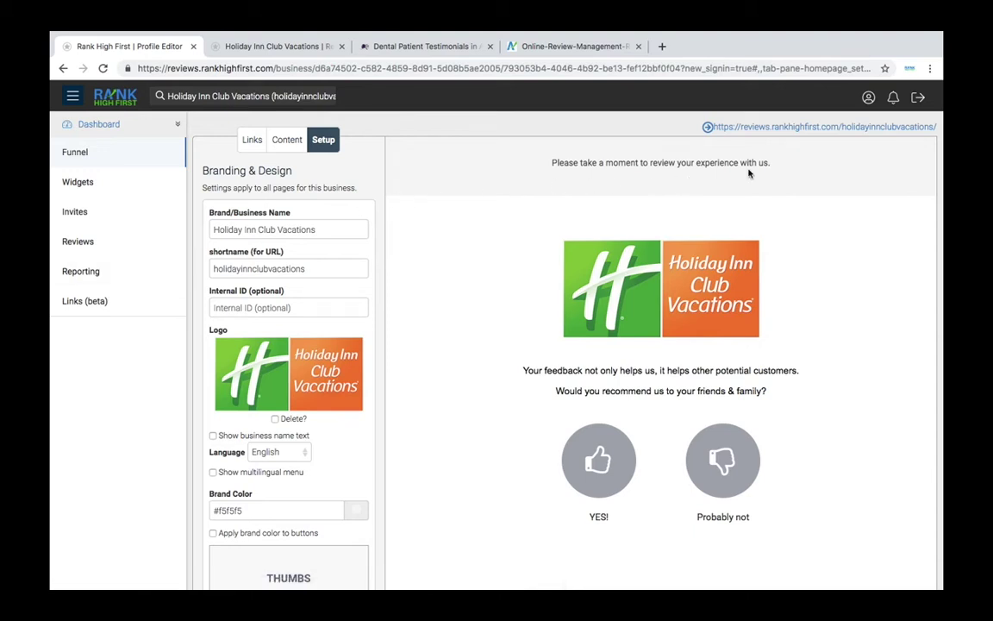
Open the live Holiday Inn Club Vacations review page and look over its message and feedback options
click(707, 126)
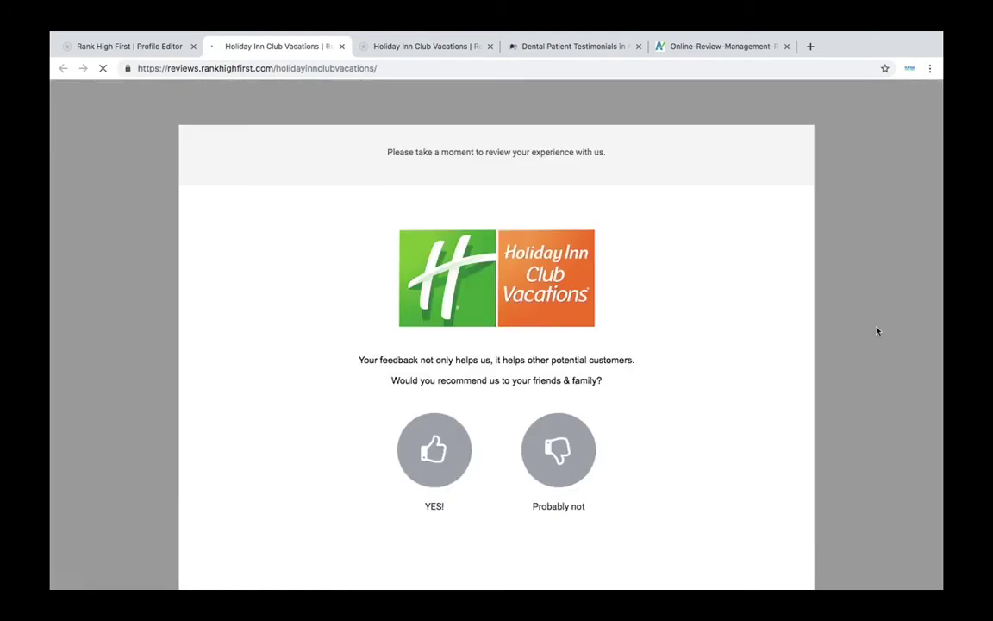
scroll(877, 330, down, 1)
scroll(878, 330, down, 2)
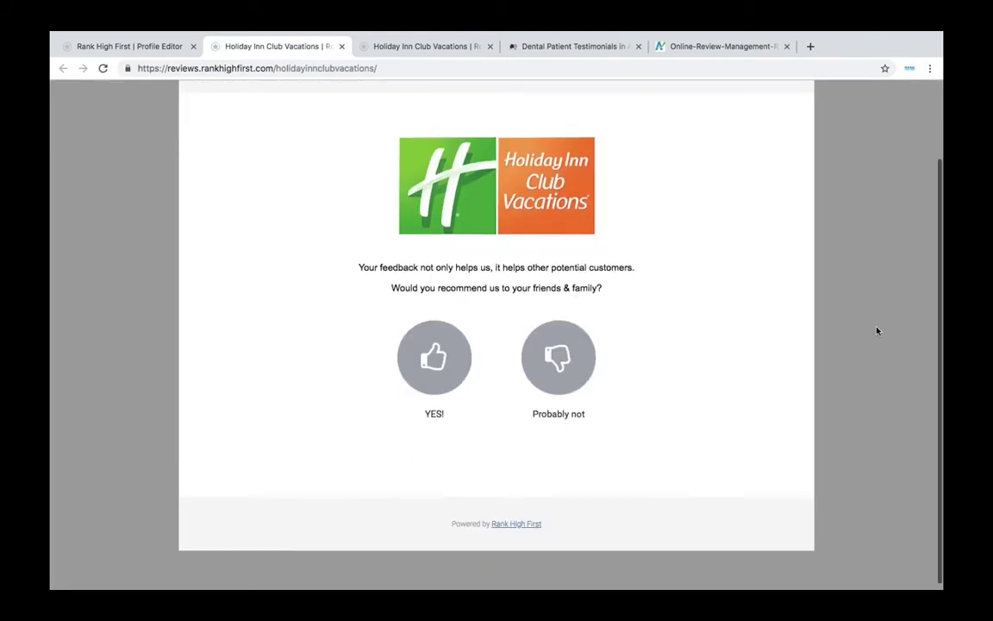
scroll(878, 330, up, 1)
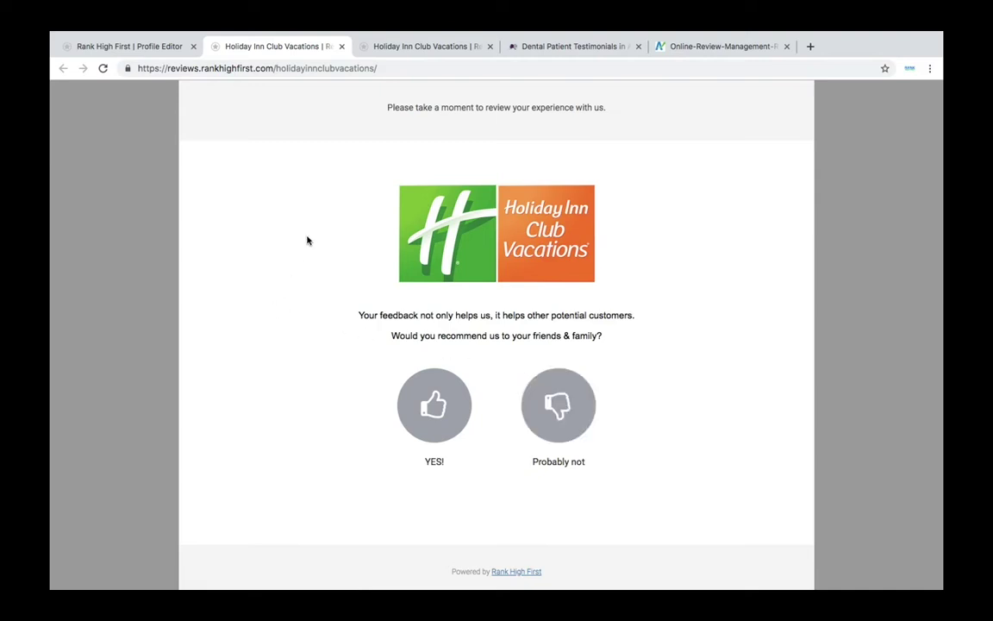
Answer YES! to the recommendation question, choose Google as the review site and continue to its review form
click(438, 417)
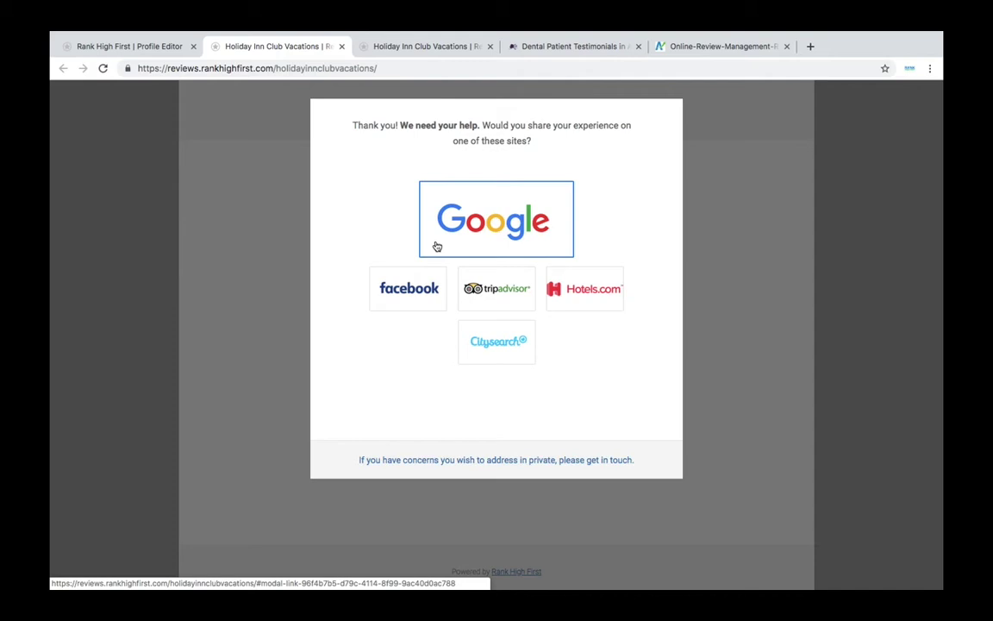
click(437, 246)
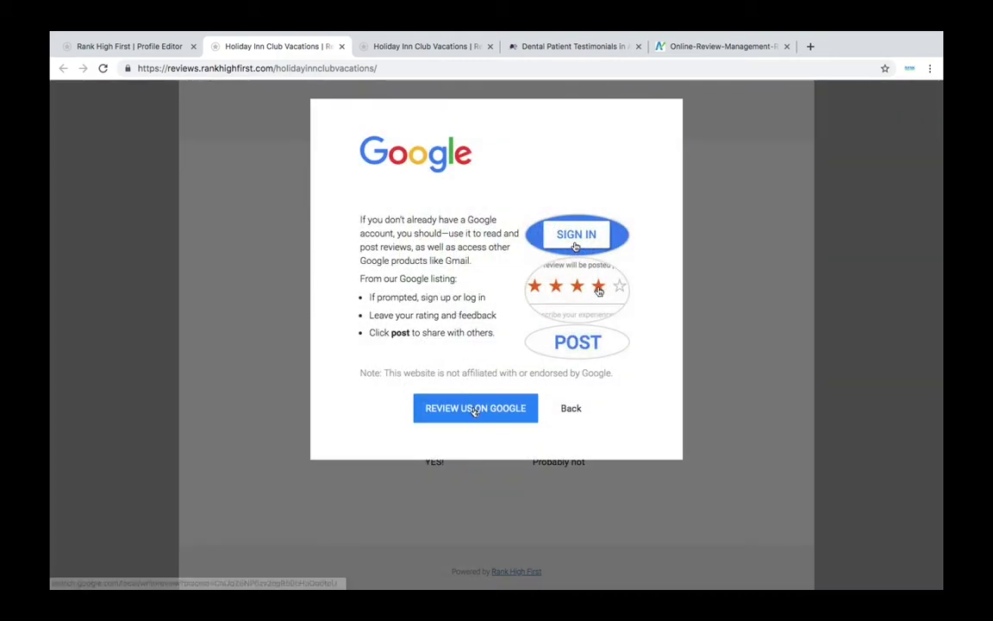
click(472, 408)
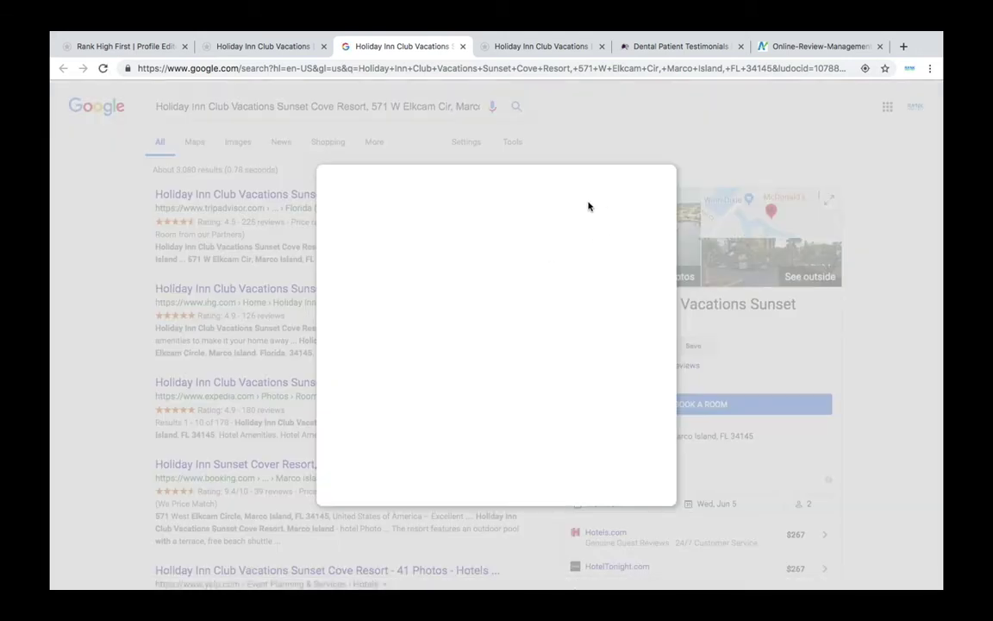
Rate the Sunset Cove Resort five stars in the Google review form and discard the review
click(471, 196)
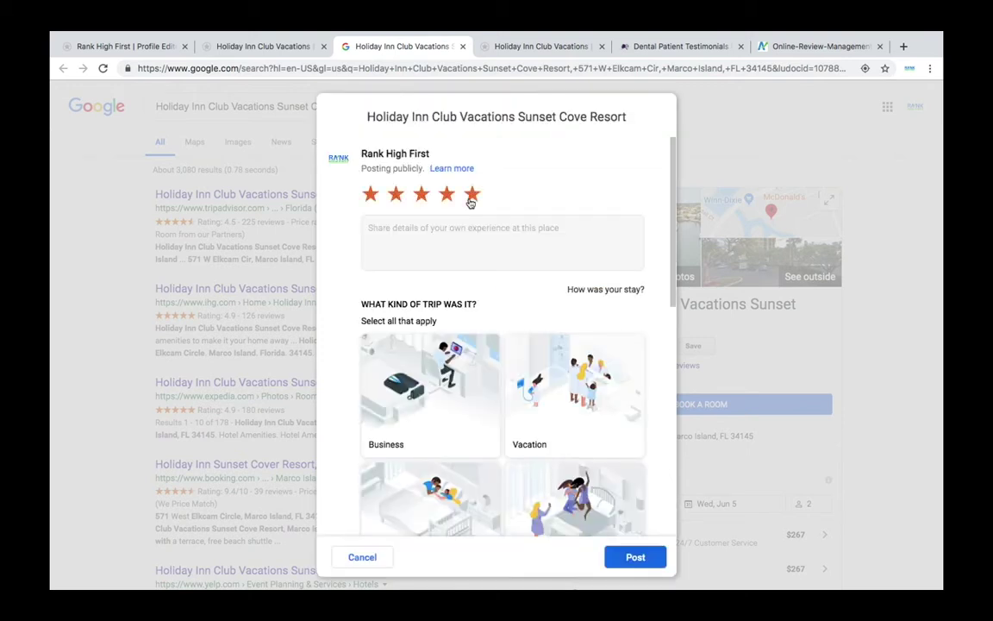
click(368, 559)
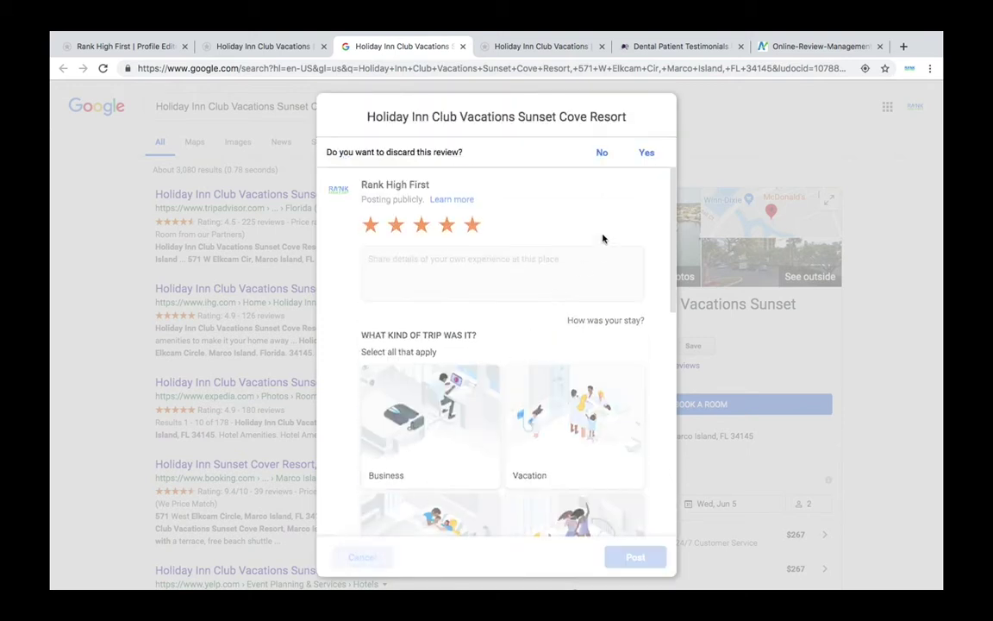
click(646, 155)
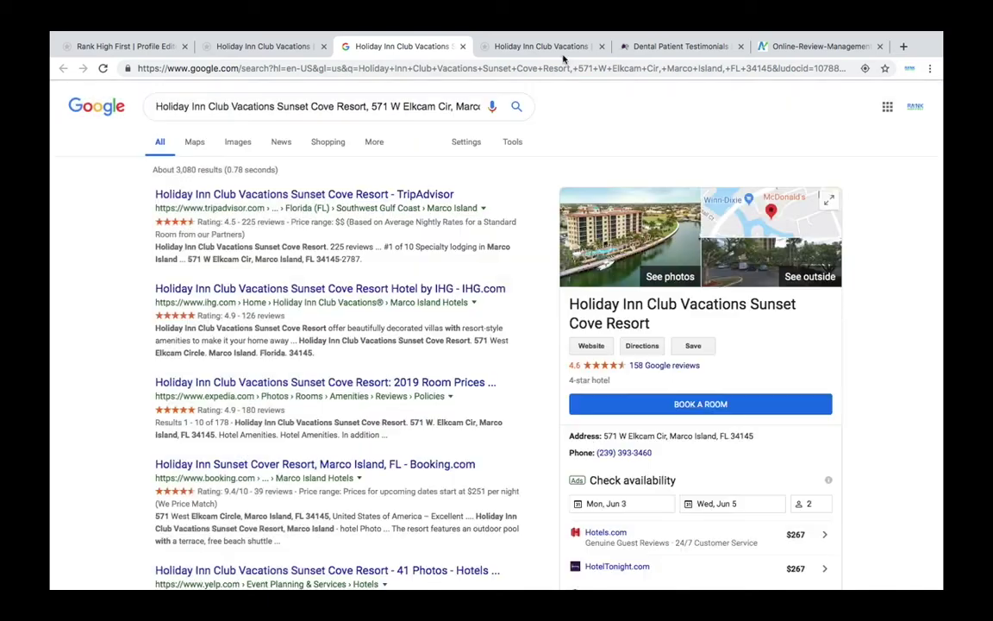
Return to the Holiday Inn Club Vacations review page and answer Probably not to the recommendation question
click(560, 46)
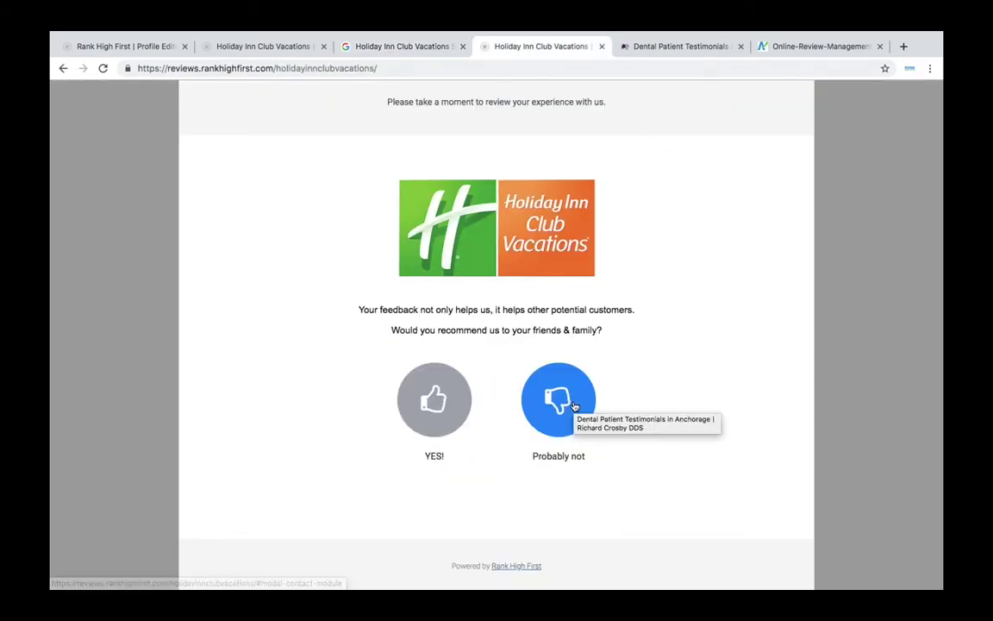
click(574, 406)
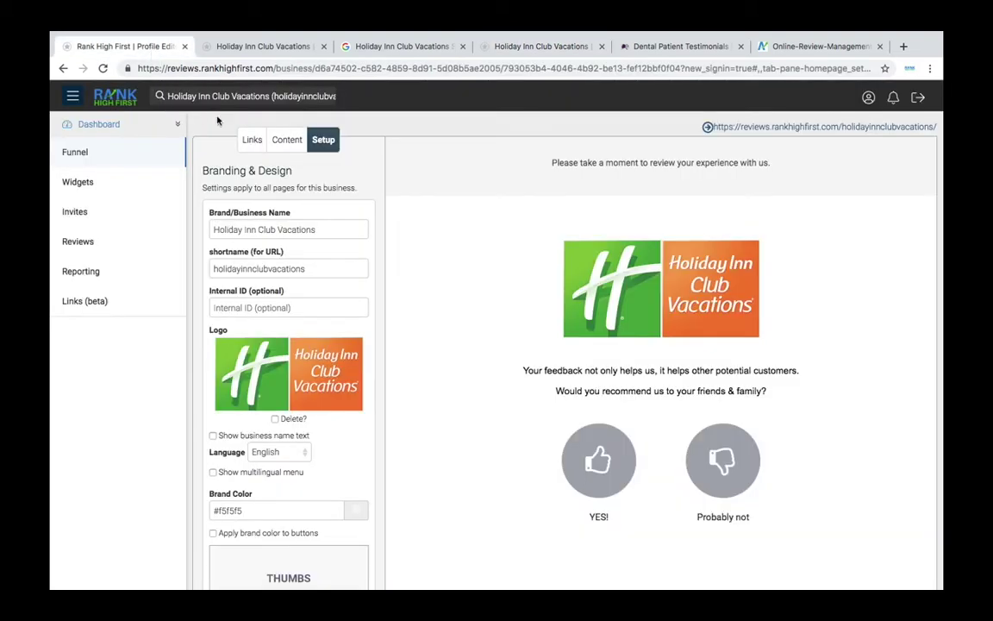
Examine the funnel's branding and design settings and its visitor message, interaction design and public review workflow in the profile editor
scroll(381, 213, down, 3)
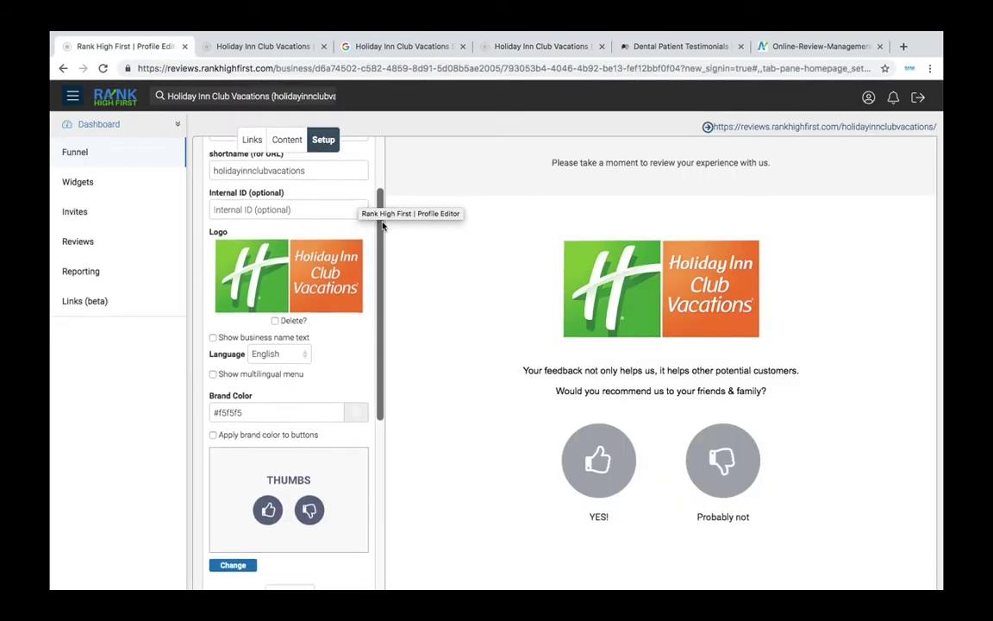
scroll(383, 225, up, 3)
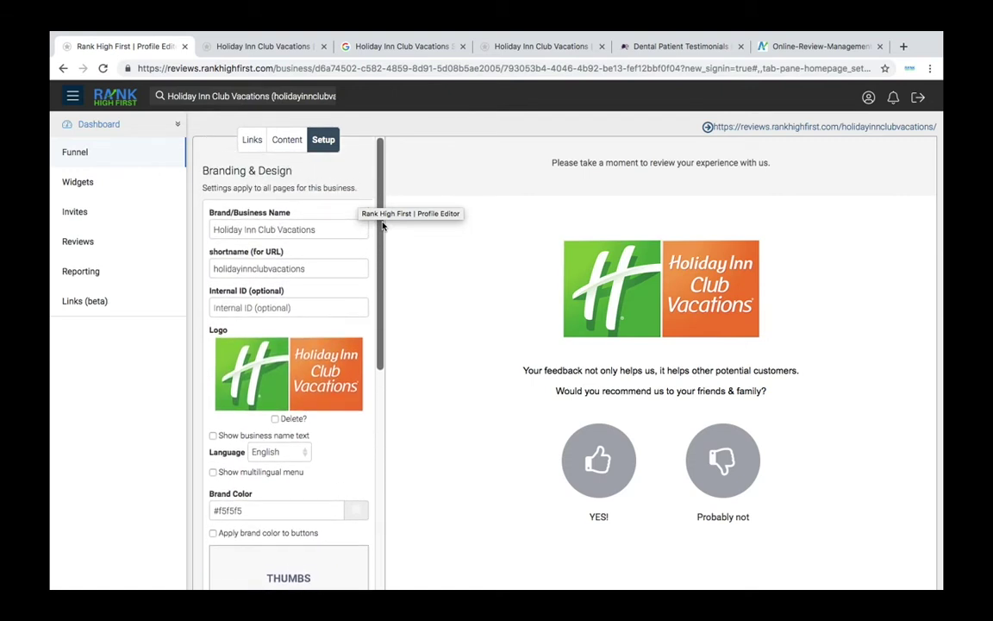
click(294, 148)
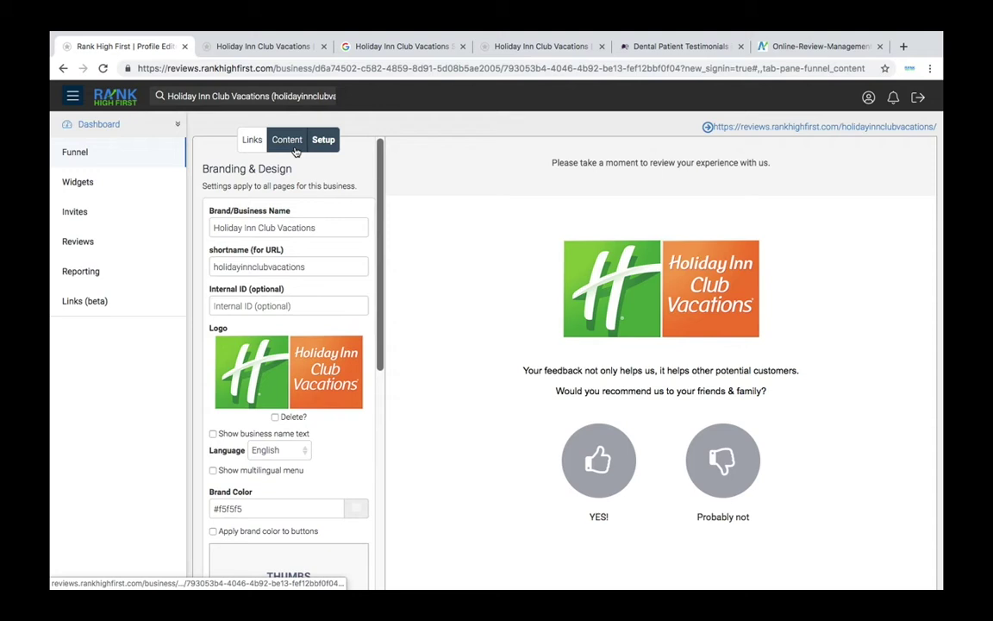
click(295, 151)
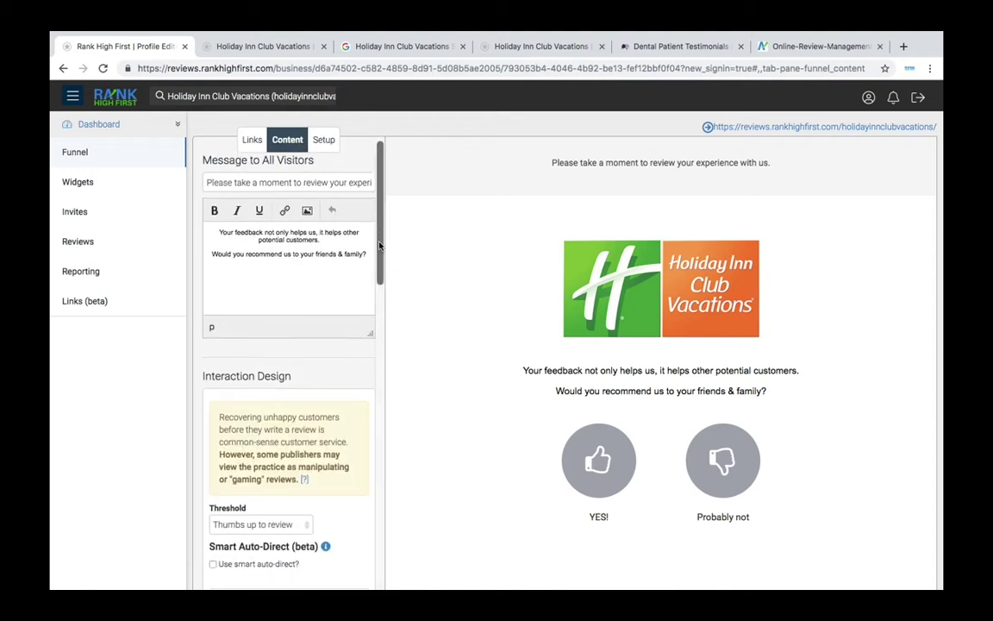
scroll(380, 246, down, 3)
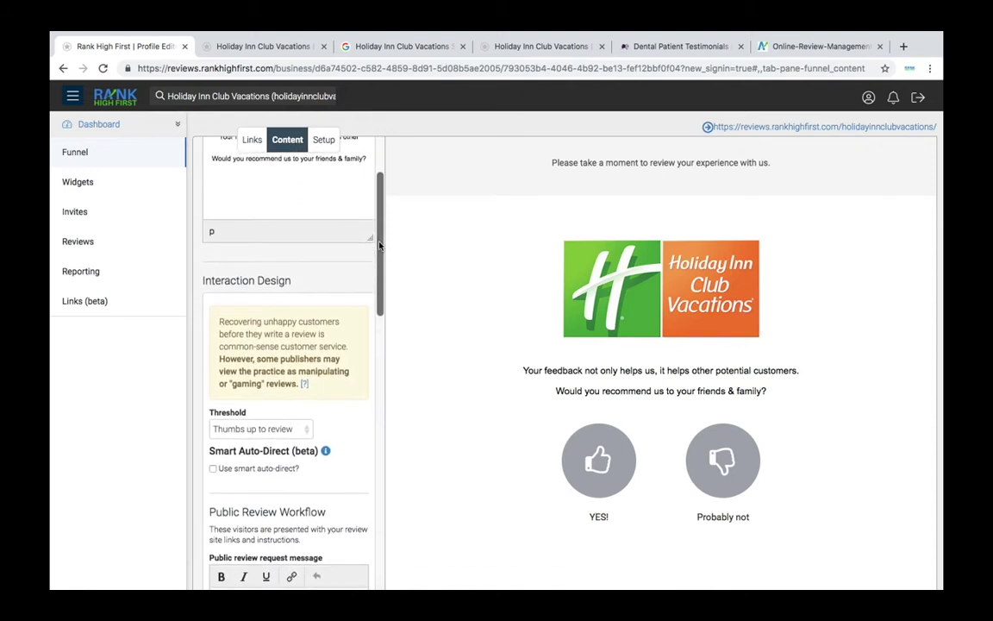
scroll(379, 245, down, 3)
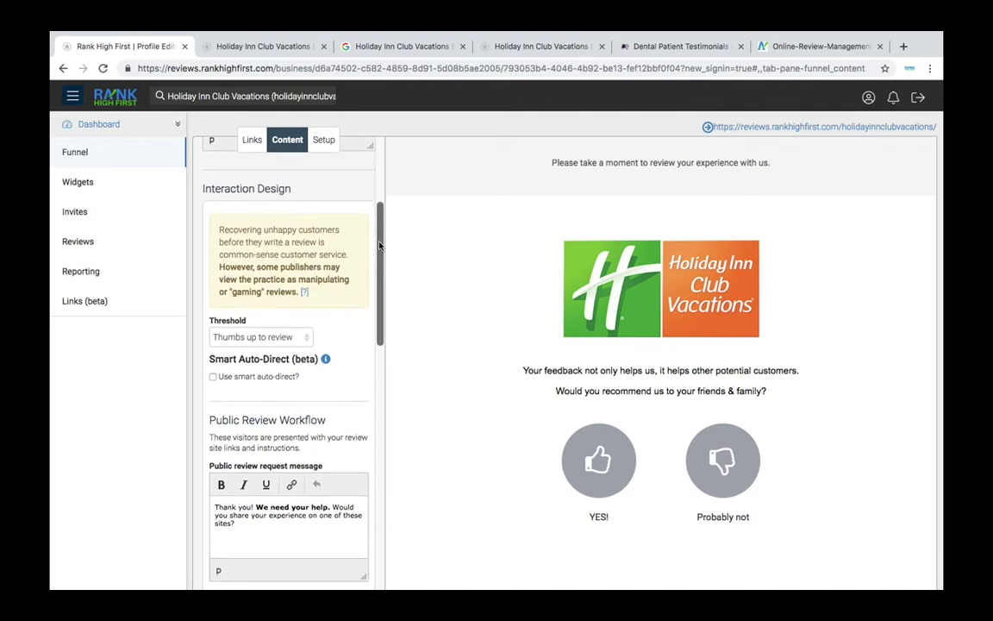
scroll(379, 246, down, 1)
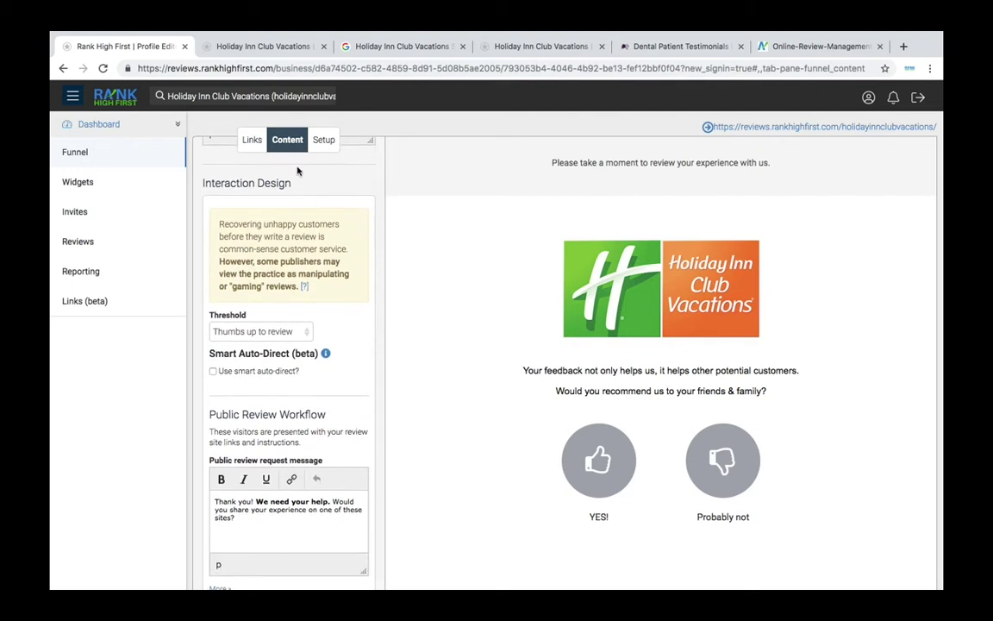
Move Facebook to first place in the review site listings, deactivate Google, activate Yelp, and preview the YES! response
click(247, 139)
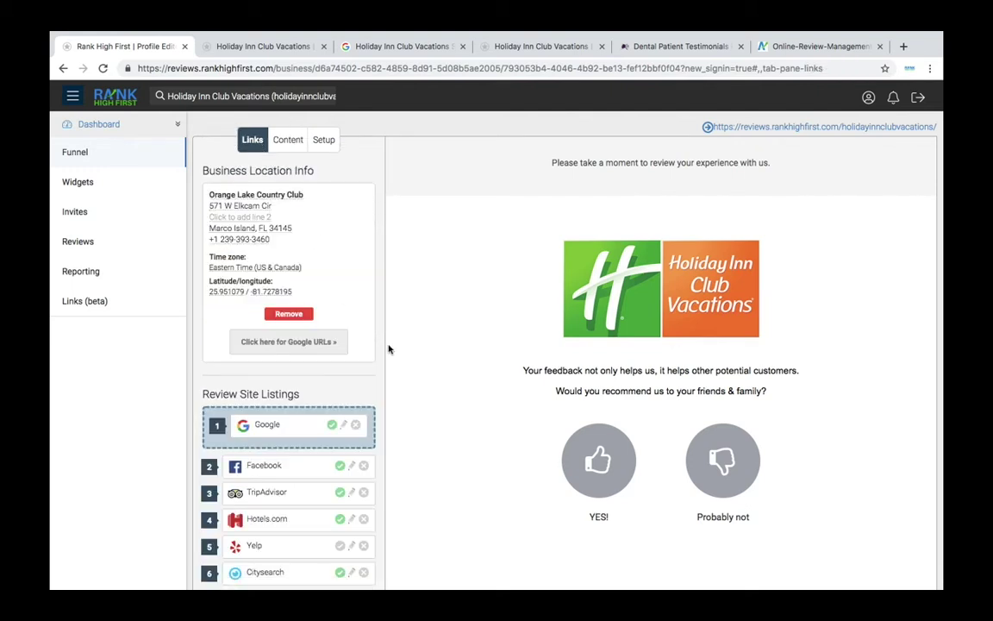
scroll(384, 344, down, 3)
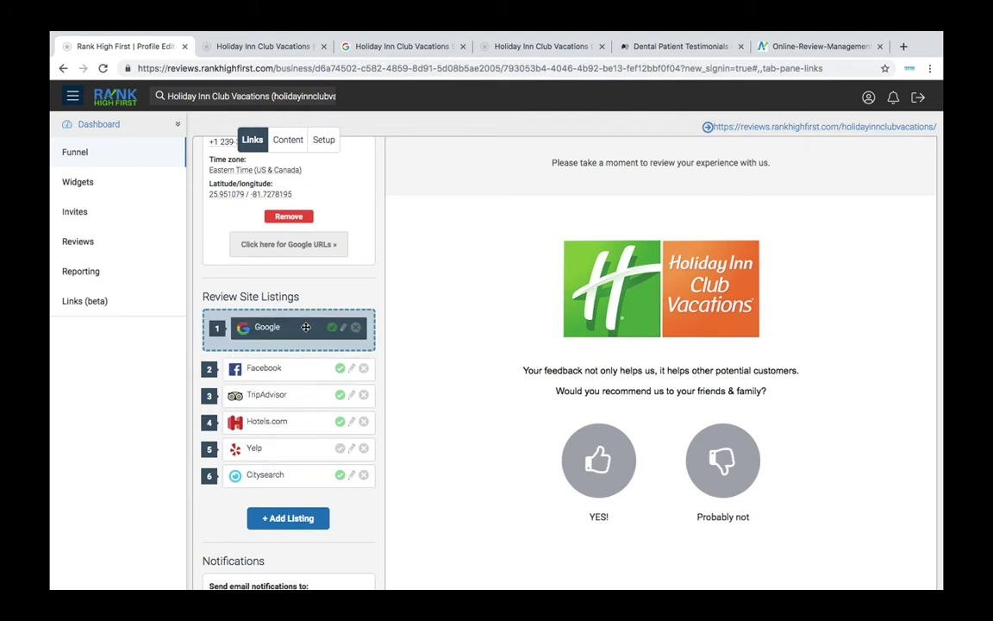
mouse_move(306, 327)
mouse_down()
mouse_move(280, 459)
mouse_move(311, 380)
mouse_move(304, 327)
mouse_up()
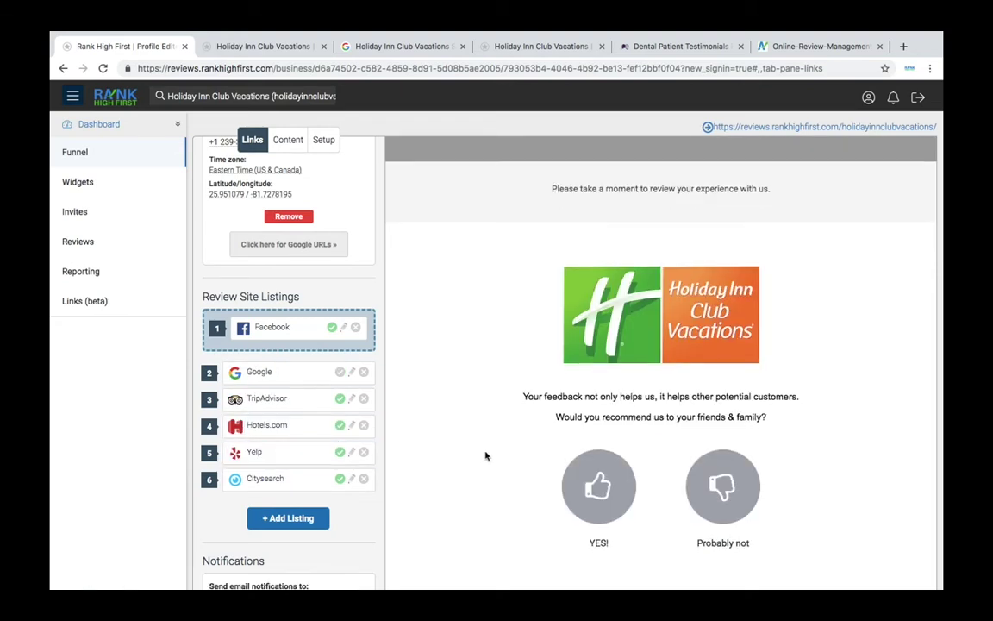
click(588, 470)
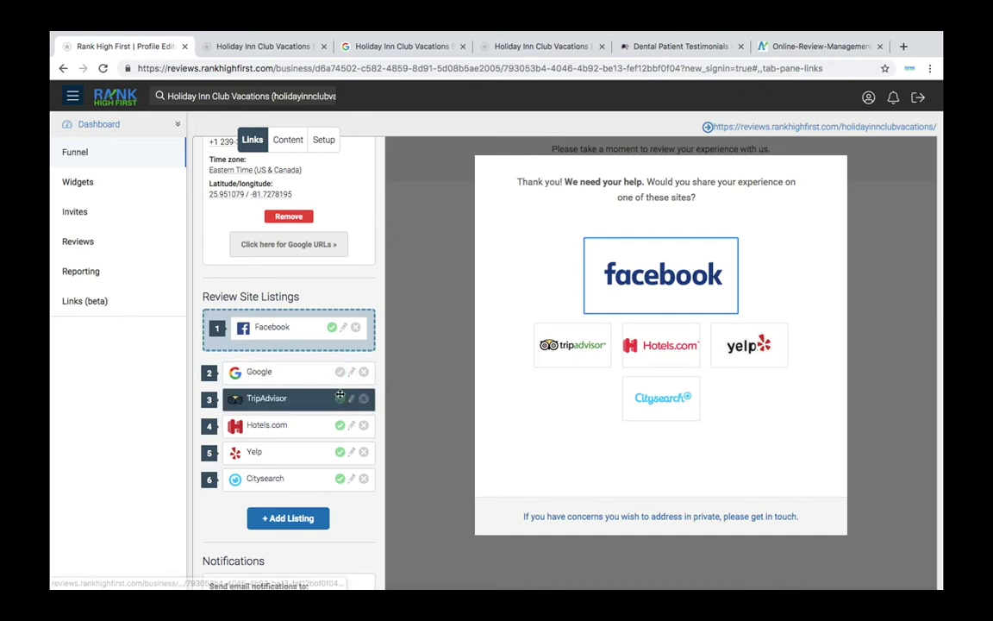
Browse the review sites available for a new listing by industry category, and close the list without adding one
click(316, 517)
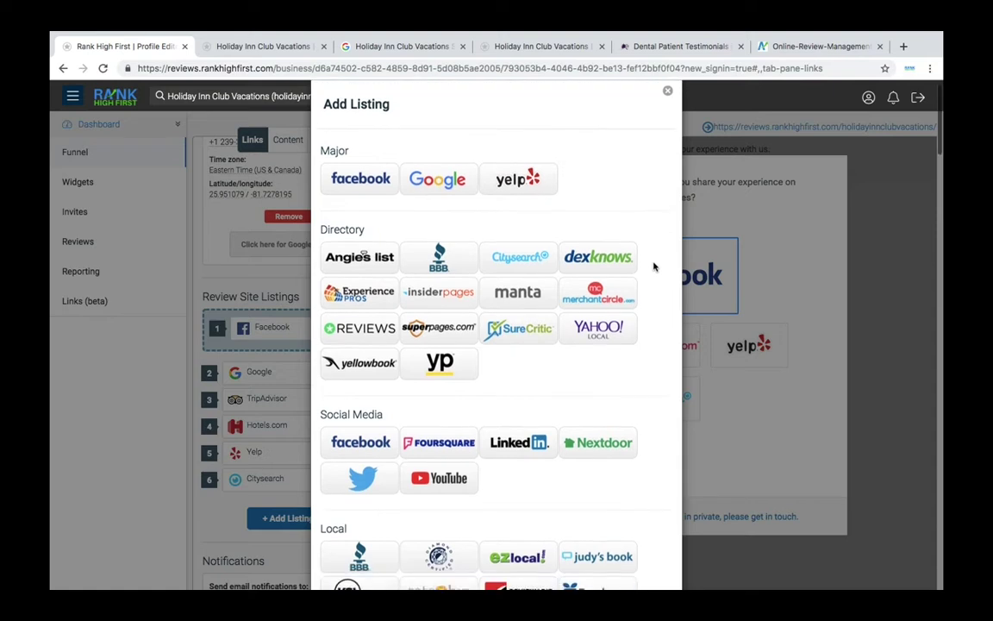
scroll(653, 268, down, 5)
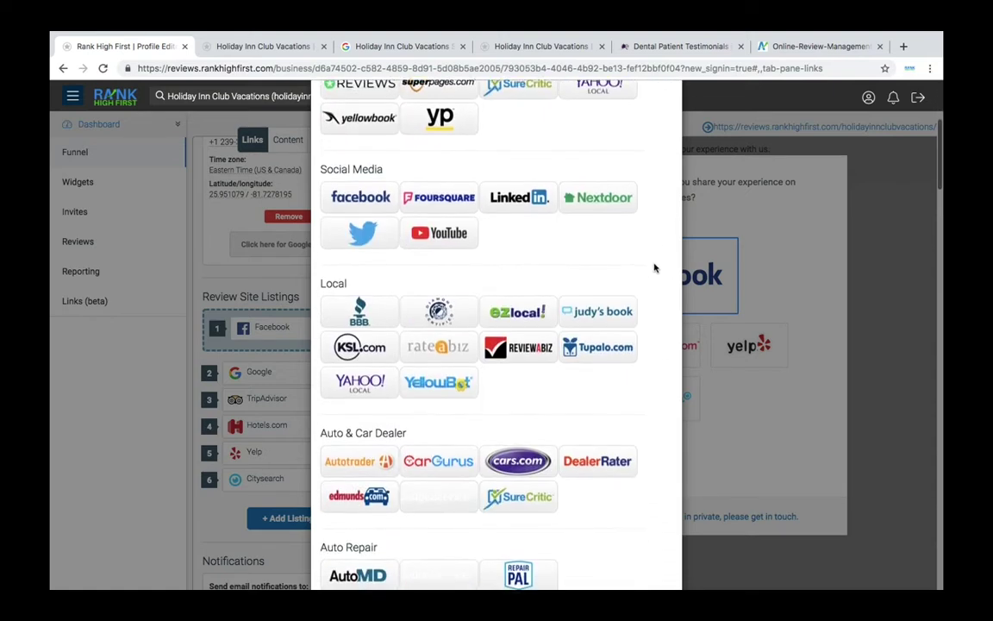
scroll(654, 267, down, 5)
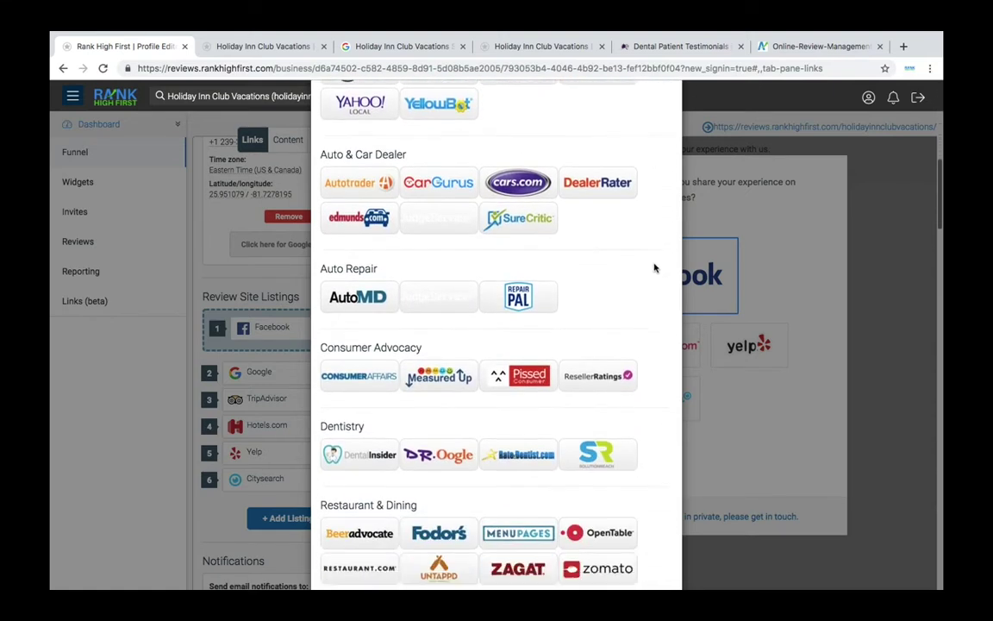
scroll(653, 267, down, 5)
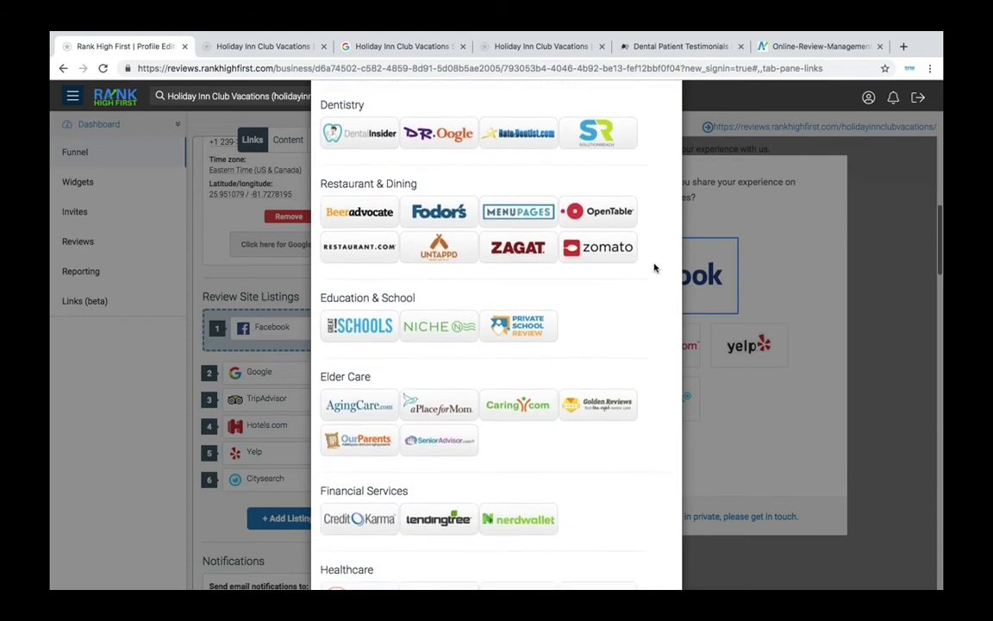
scroll(654, 267, down, 8)
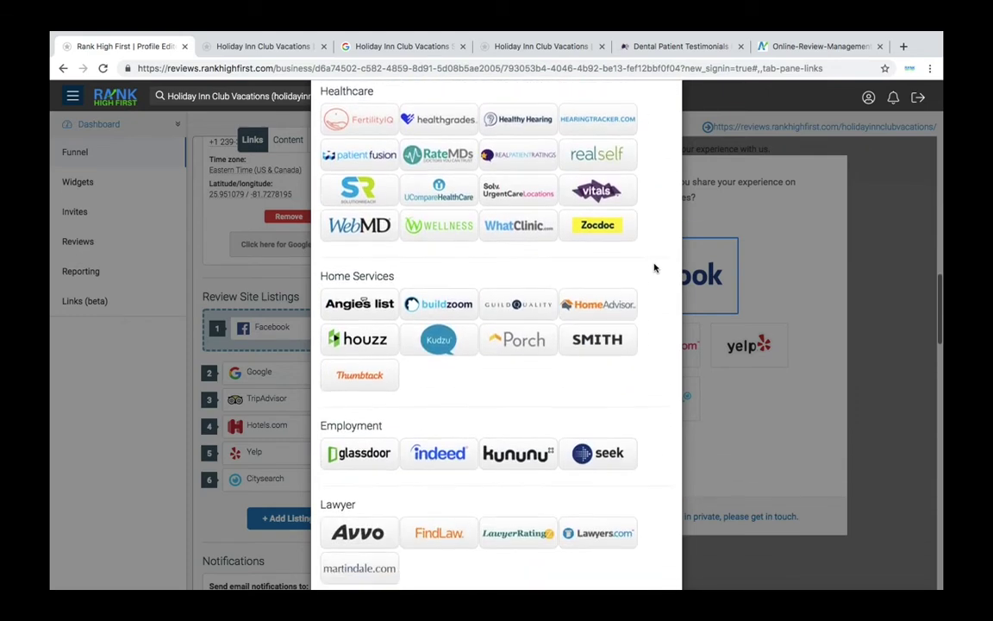
scroll(654, 268, down, 5)
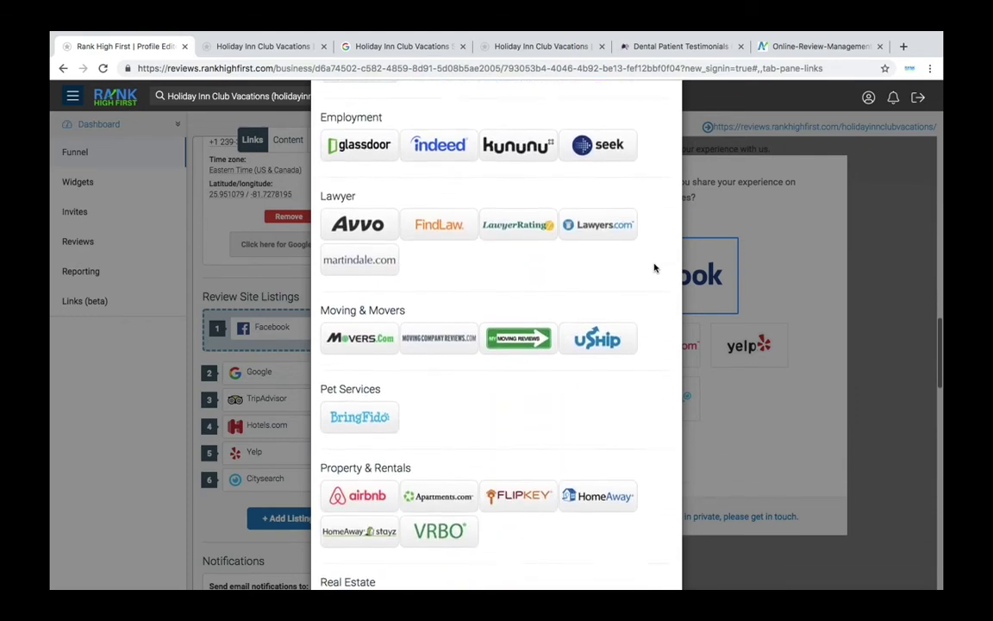
click(737, 294)
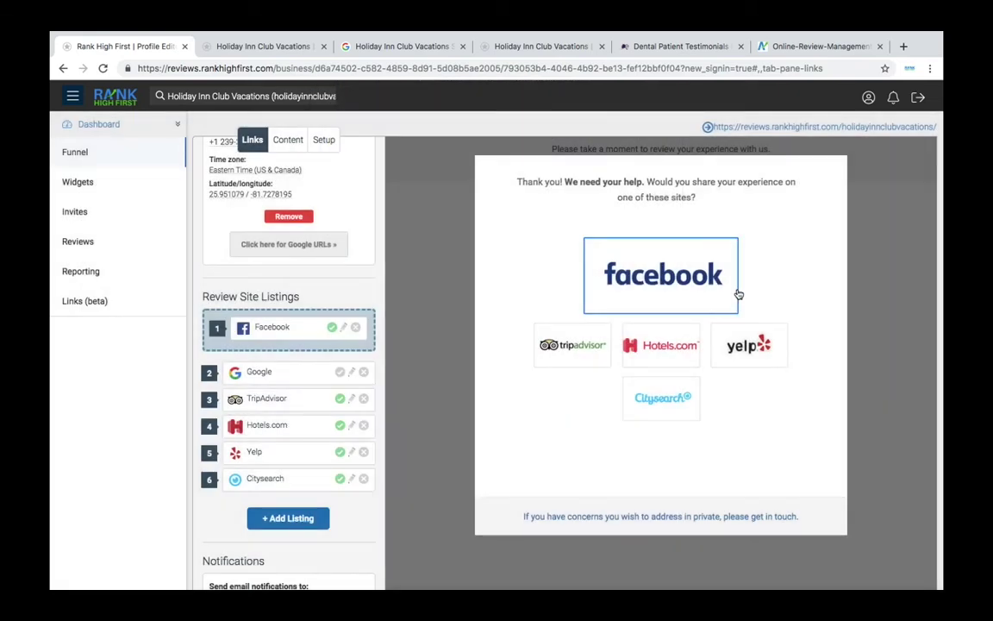
Examine the funnel's content settings, including the private feedback workflow, form type choices, thumbs link texts and offer options
click(293, 150)
scroll(376, 239, up, 3)
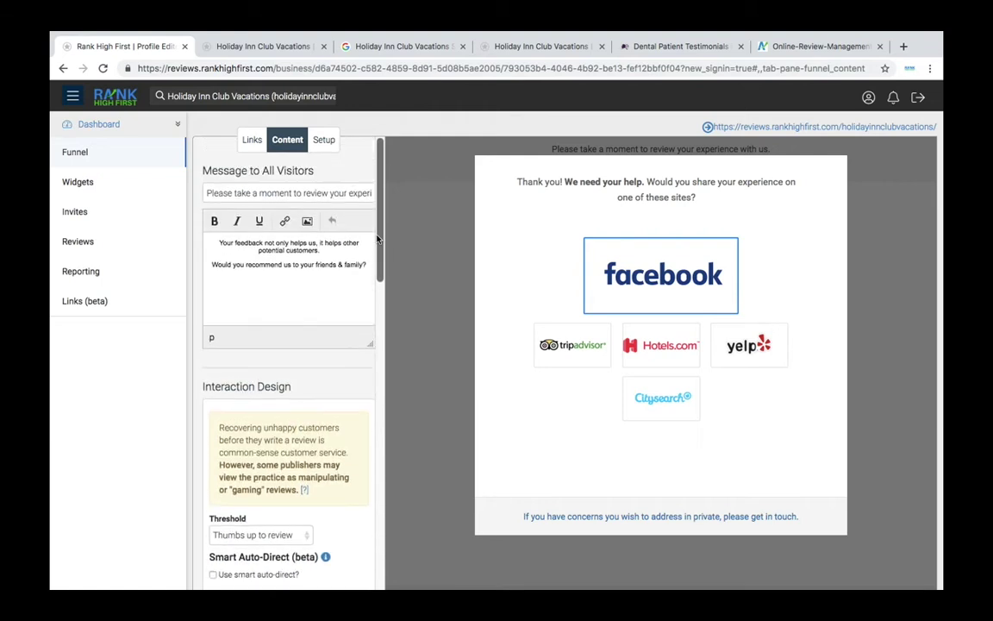
scroll(368, 247, down, 6)
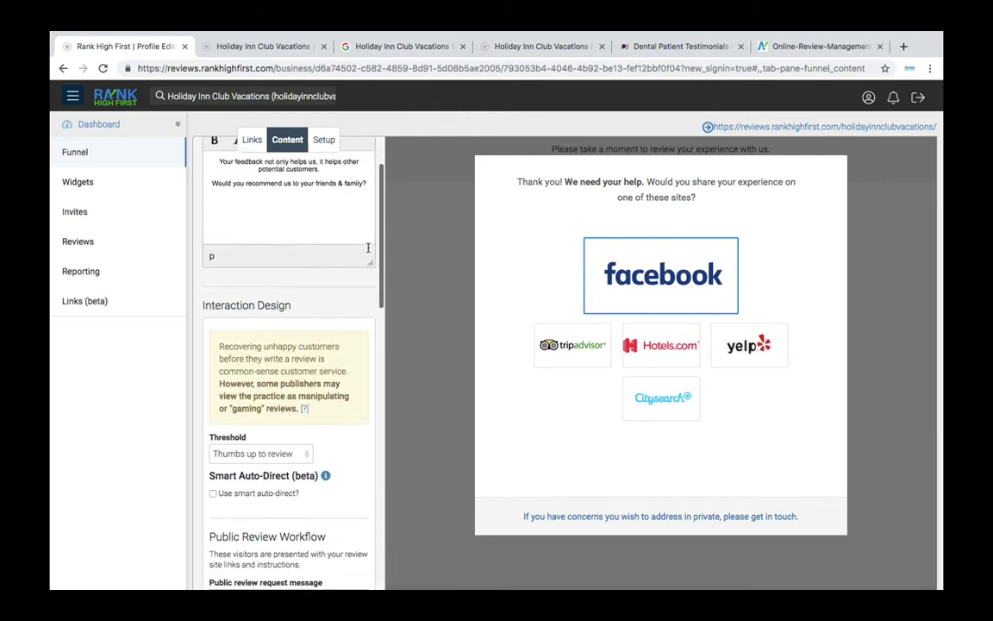
scroll(368, 247, down, 7)
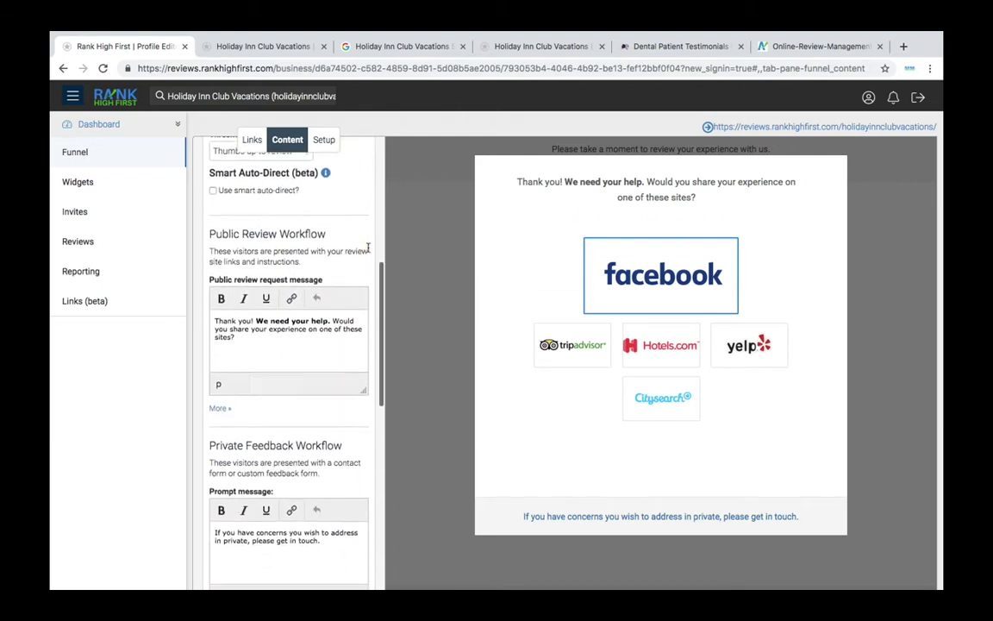
scroll(368, 247, down, 4)
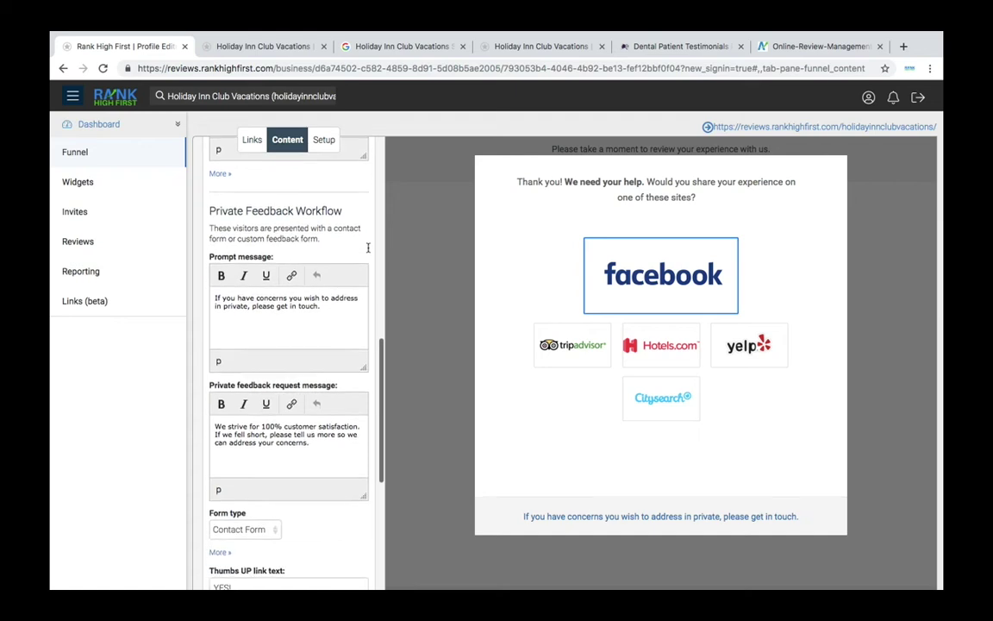
scroll(368, 247, down, 1)
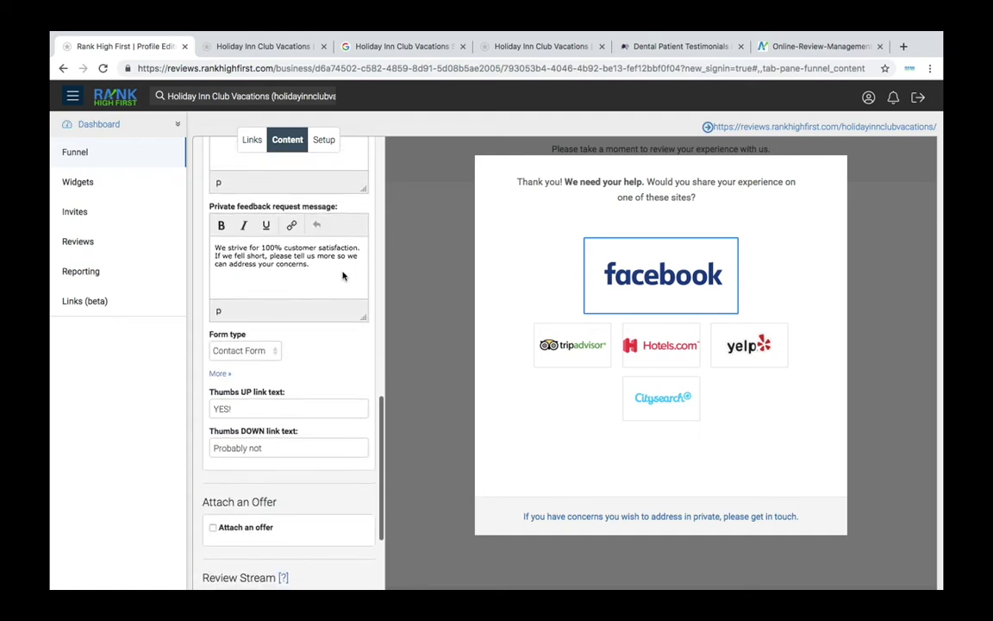
click(258, 352)
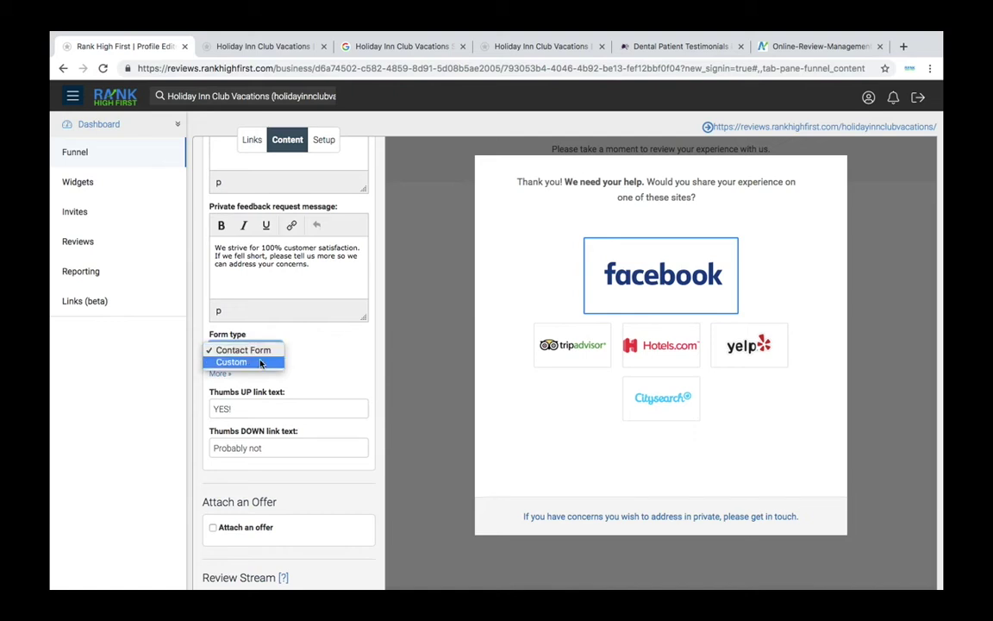
click(341, 361)
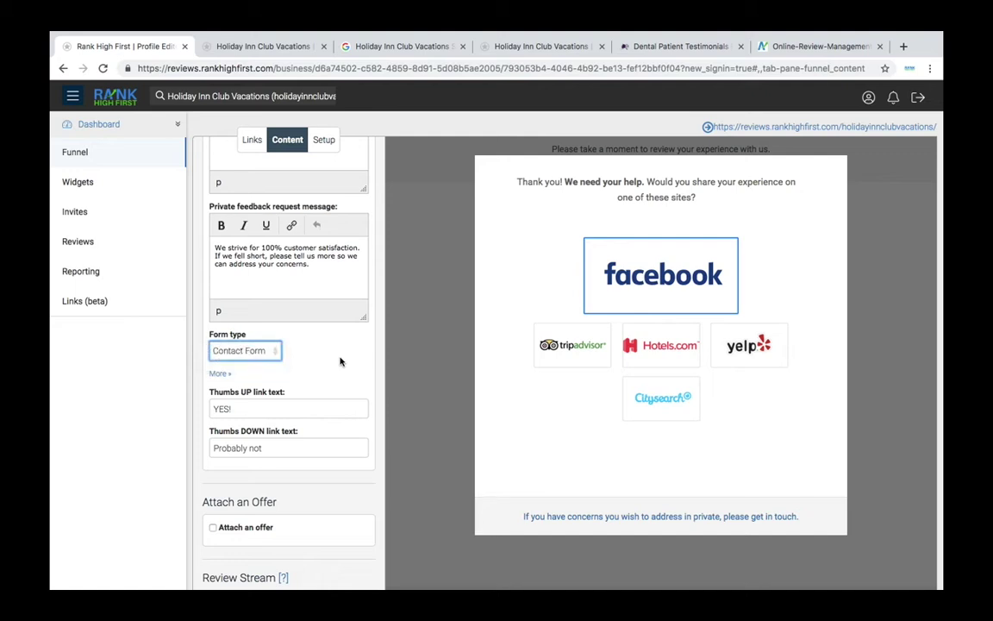
scroll(365, 361, down, 3)
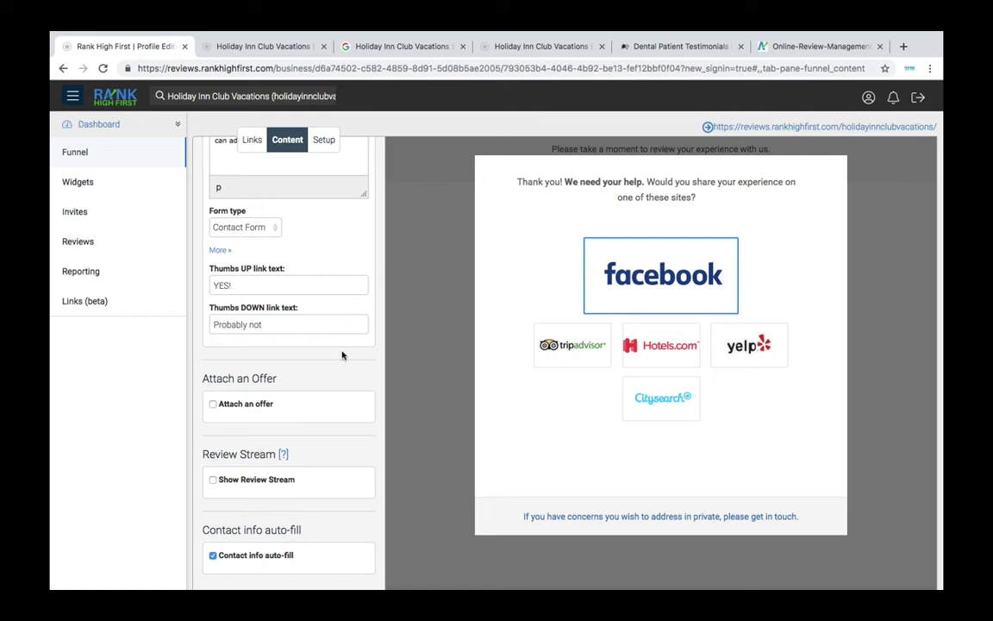
Examine the branding and design settings, including the brand color picker, style options, header image, custom CSS and custom head HTML
click(324, 140)
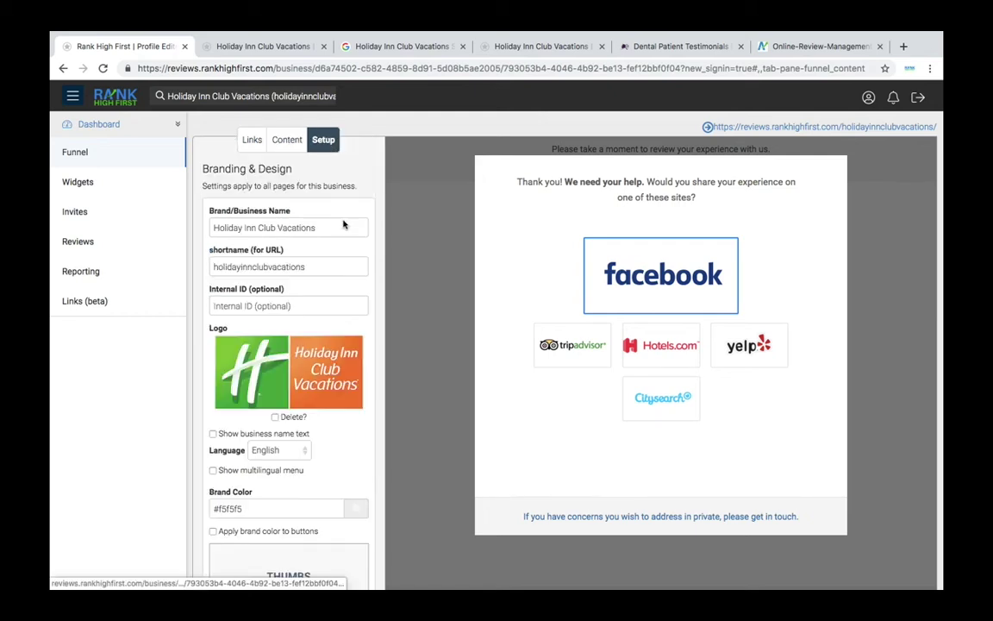
scroll(371, 251, down, 2)
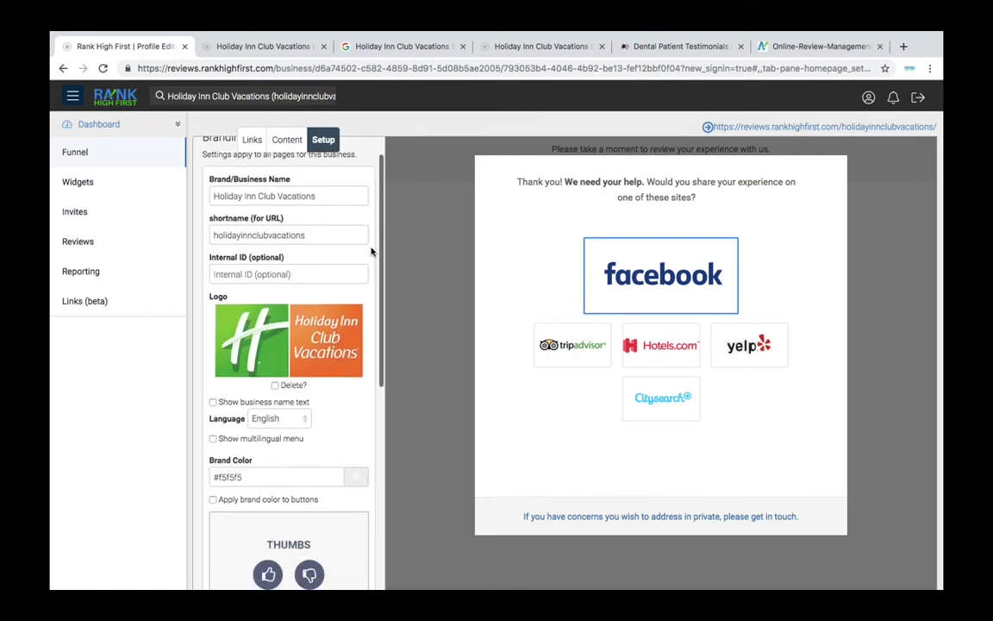
scroll(370, 251, down, 4)
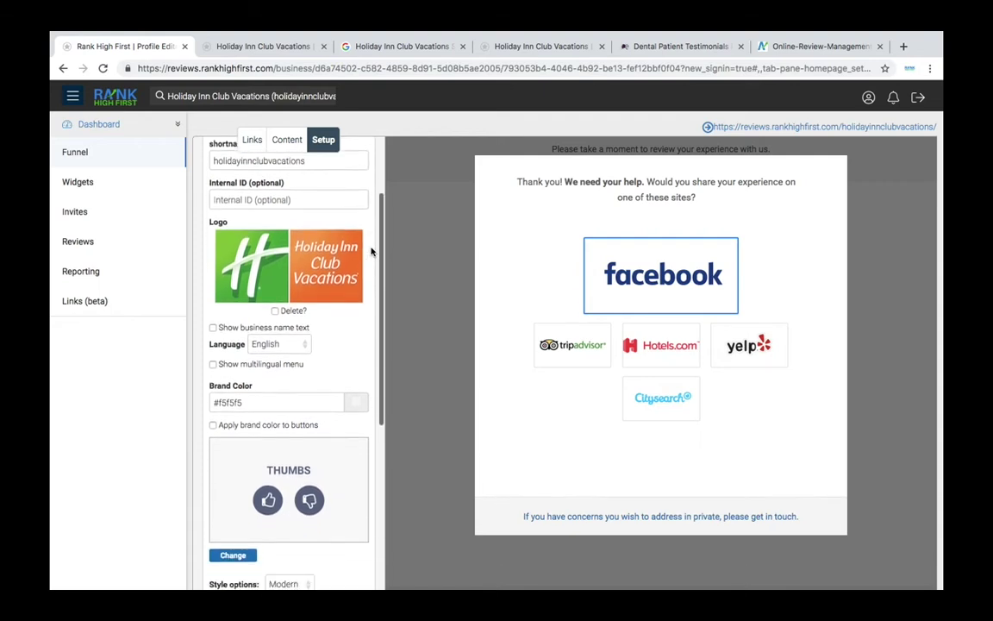
scroll(371, 252, down, 1)
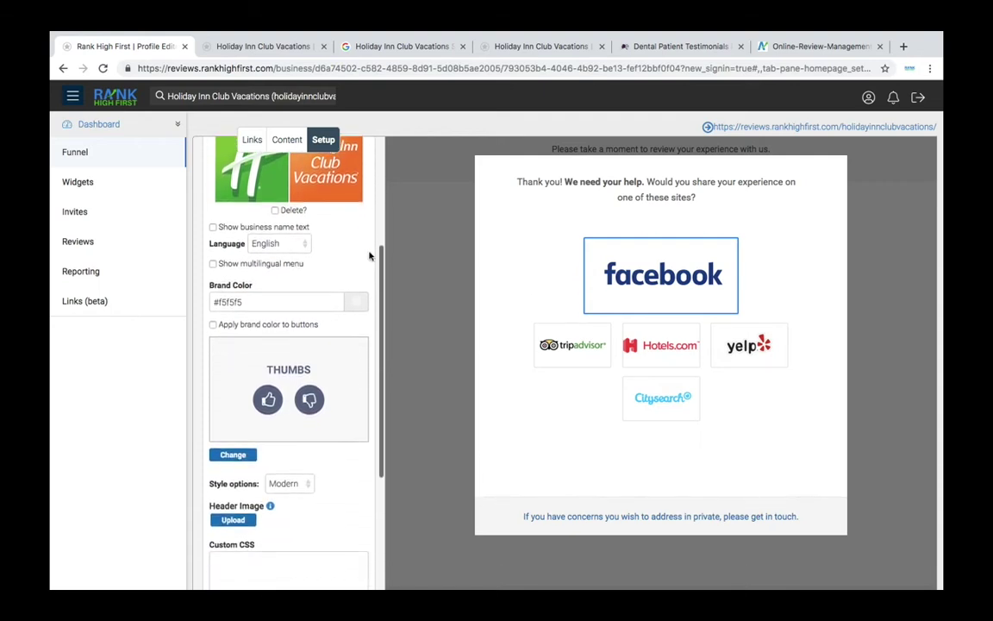
click(352, 306)
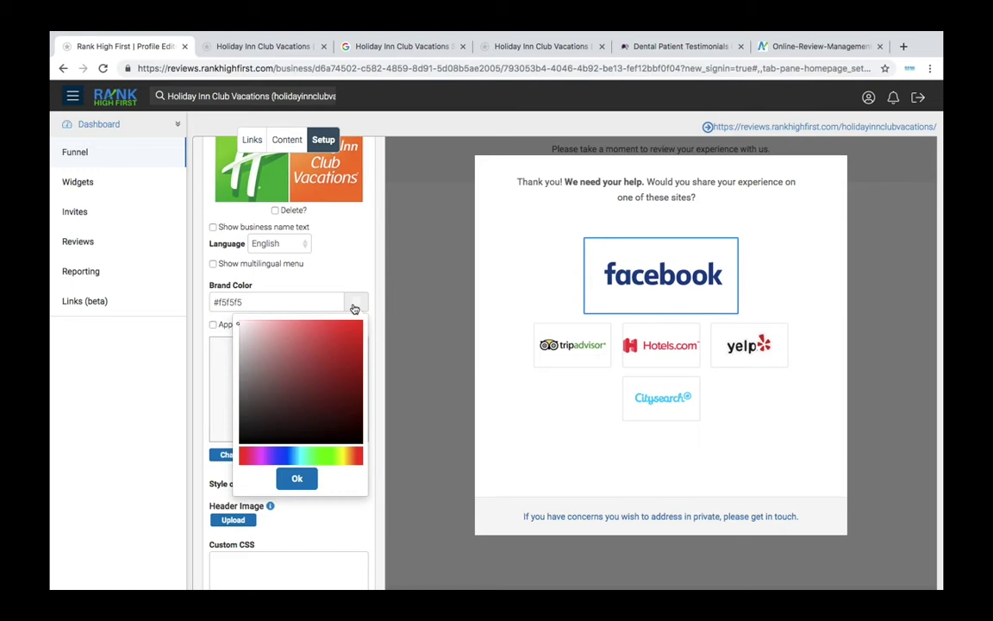
click(355, 306)
click(372, 280)
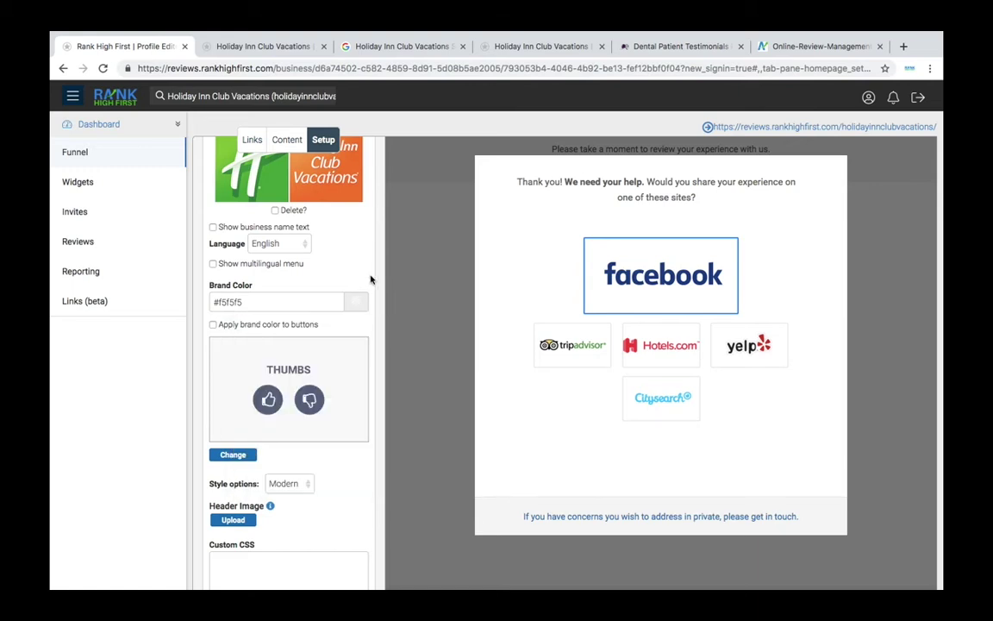
scroll(371, 279, down, 1)
scroll(370, 279, down, 6)
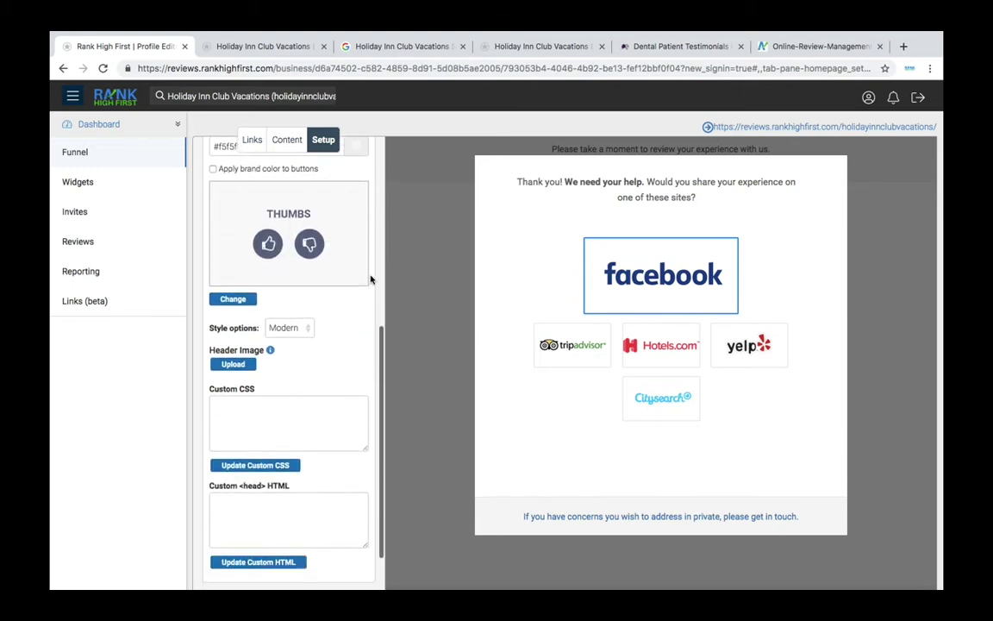
scroll(371, 280, down, 1)
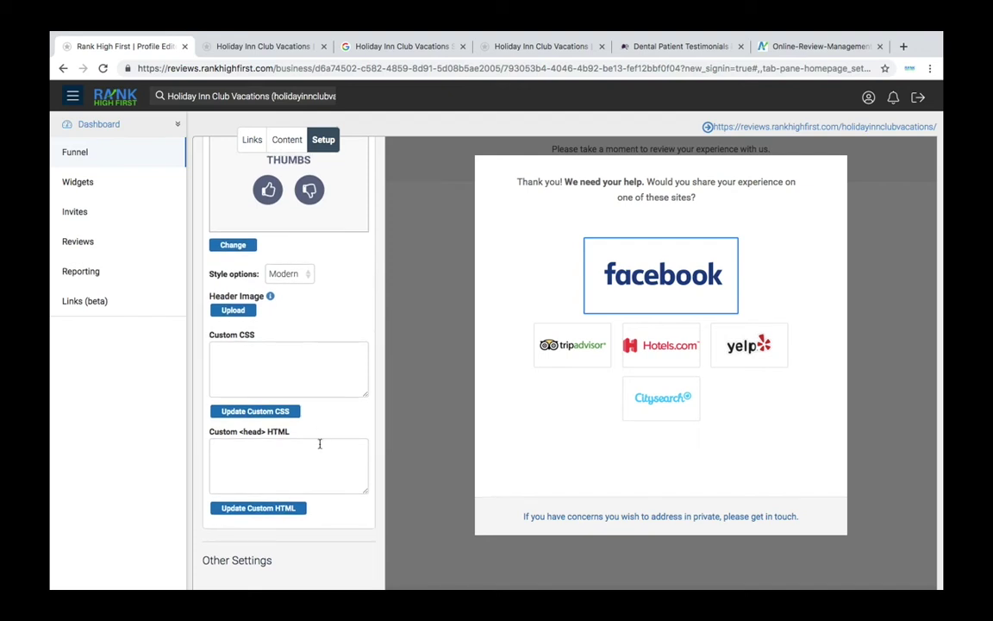
Change the funnel's layout to the Stars segmenting layout
scroll(355, 331, up, 4)
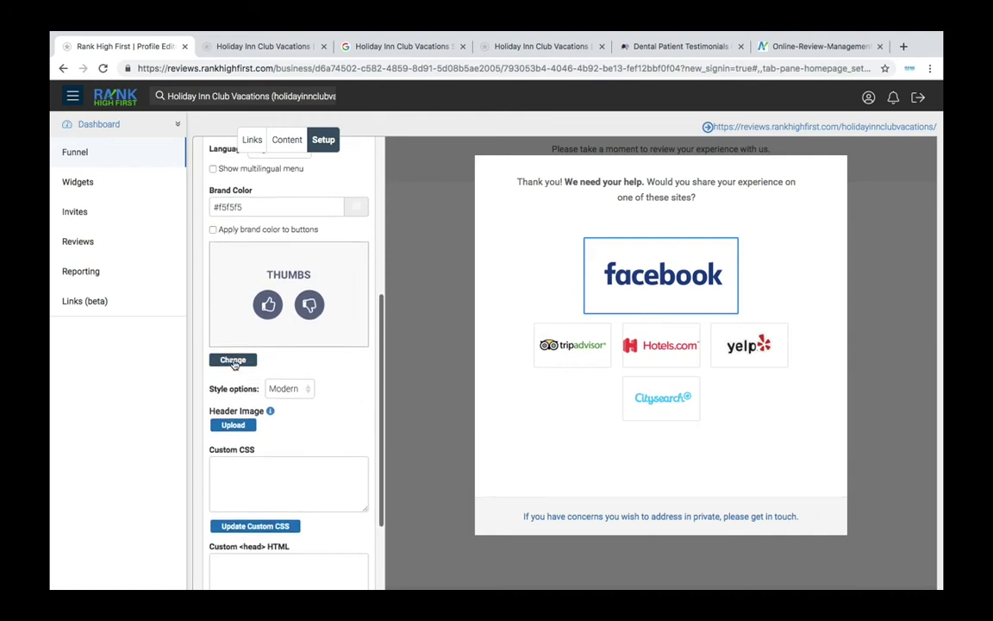
click(233, 358)
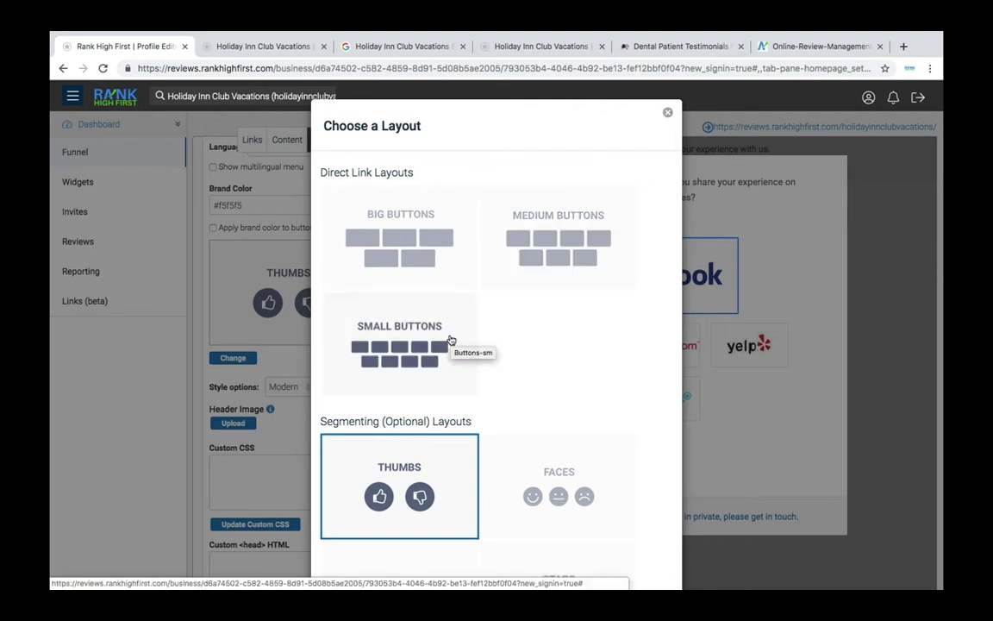
scroll(650, 329, down, 1)
scroll(651, 328, down, 5)
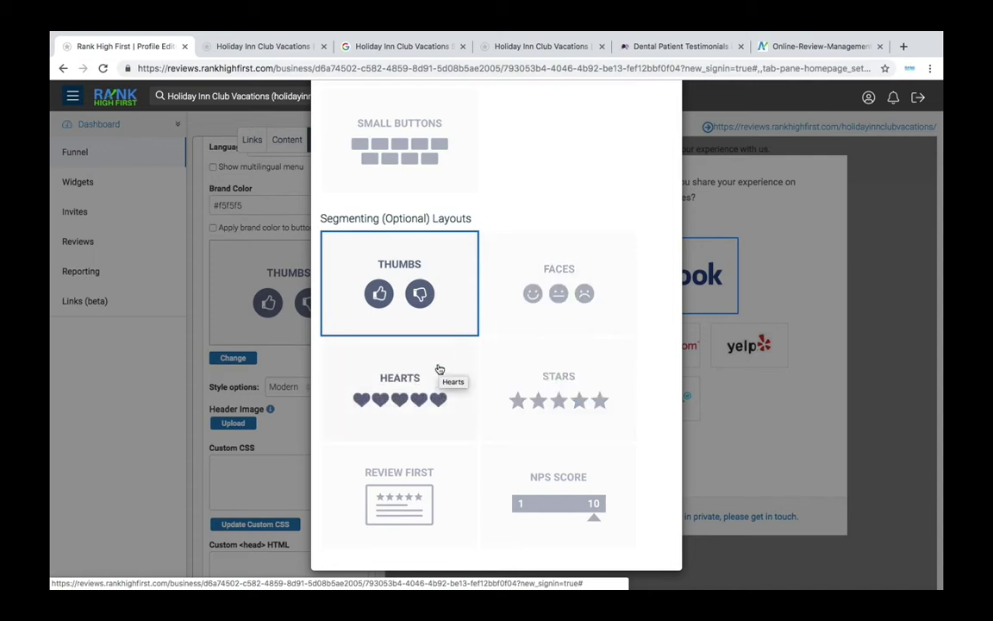
click(517, 377)
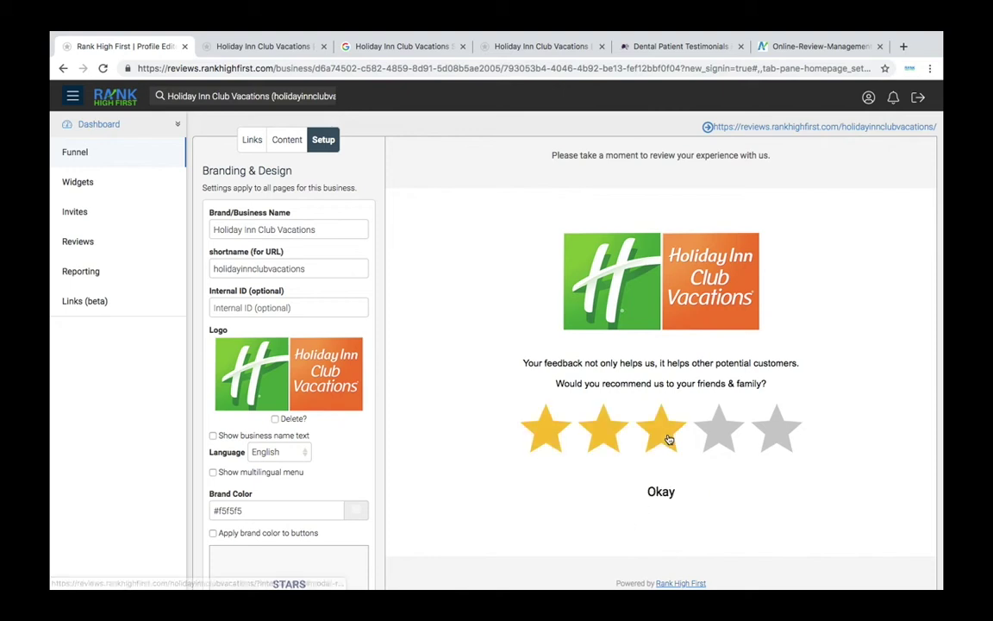
Preview the funnel's responses to a five-star and a one-star rating, closing each response
click(776, 436)
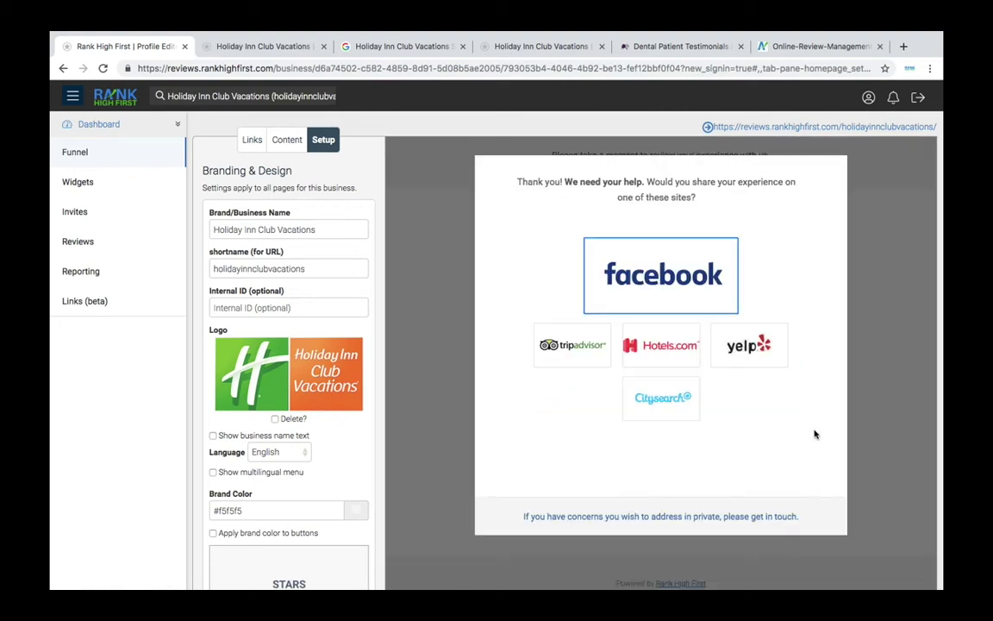
click(879, 408)
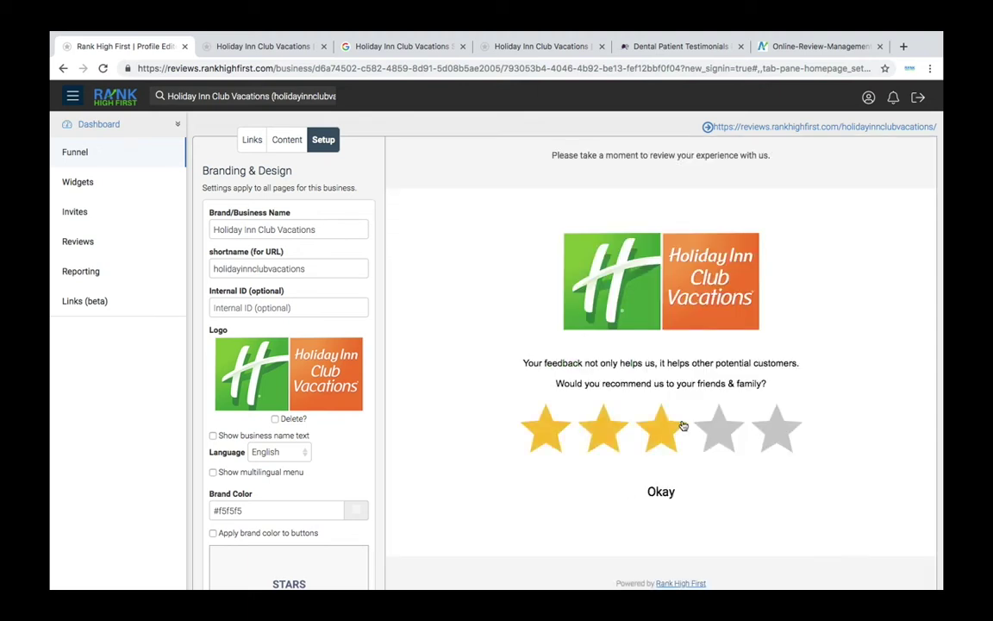
click(543, 428)
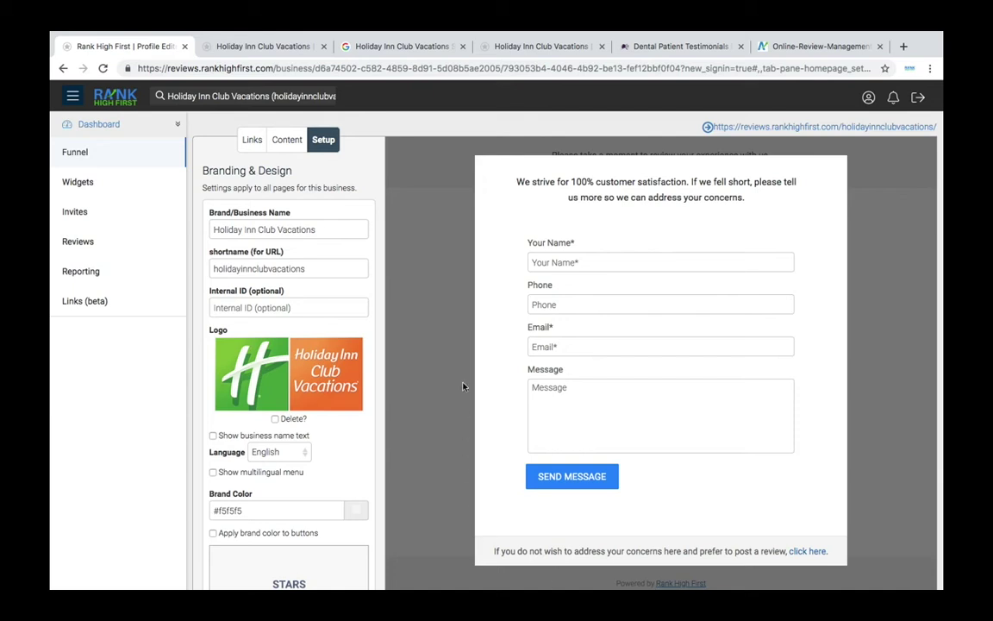
click(438, 238)
Examine the content settings for the Stars layout, including the review threshold, both workflow messages, star button labels and offer options
click(288, 141)
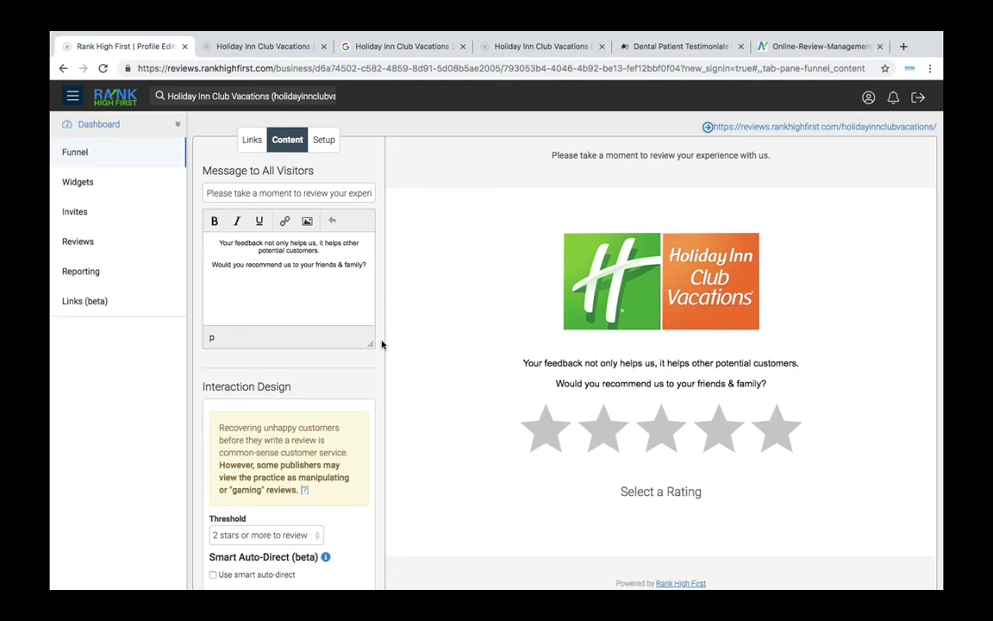
scroll(379, 345, down, 3)
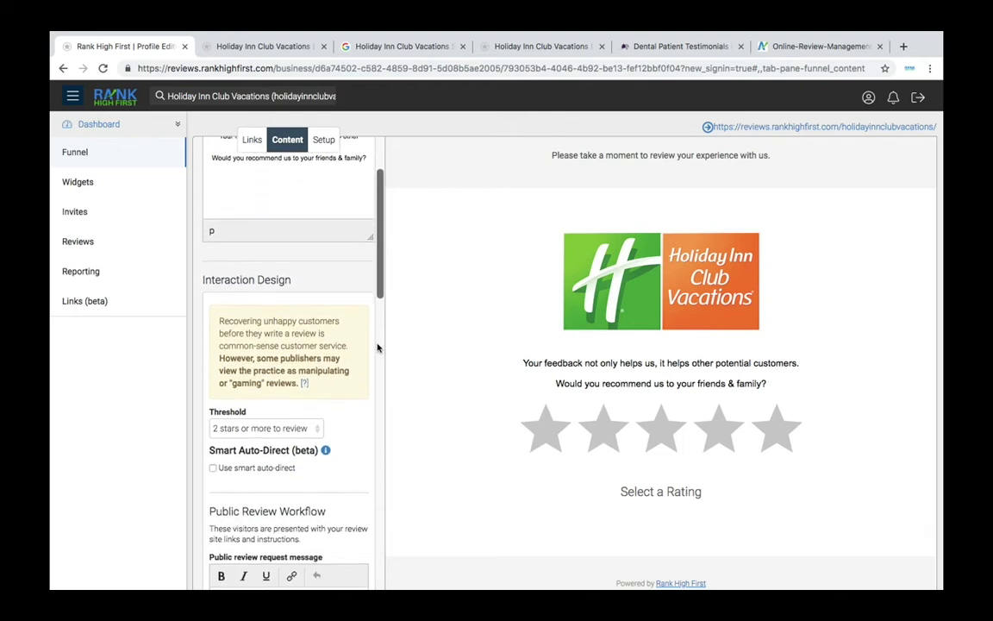
scroll(377, 348, down, 5)
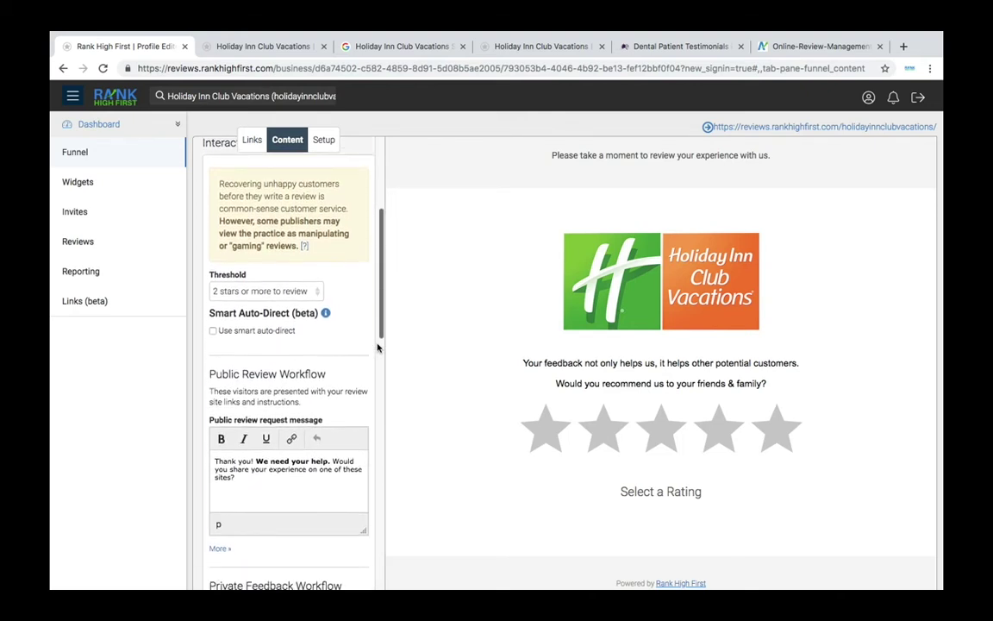
scroll(377, 347, down, 6)
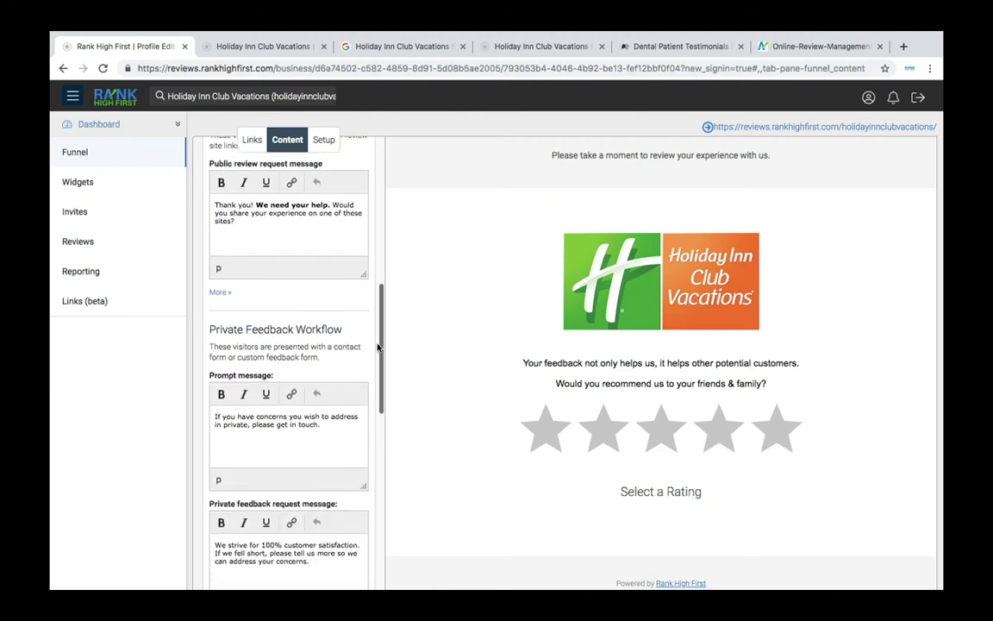
scroll(377, 347, down, 4)
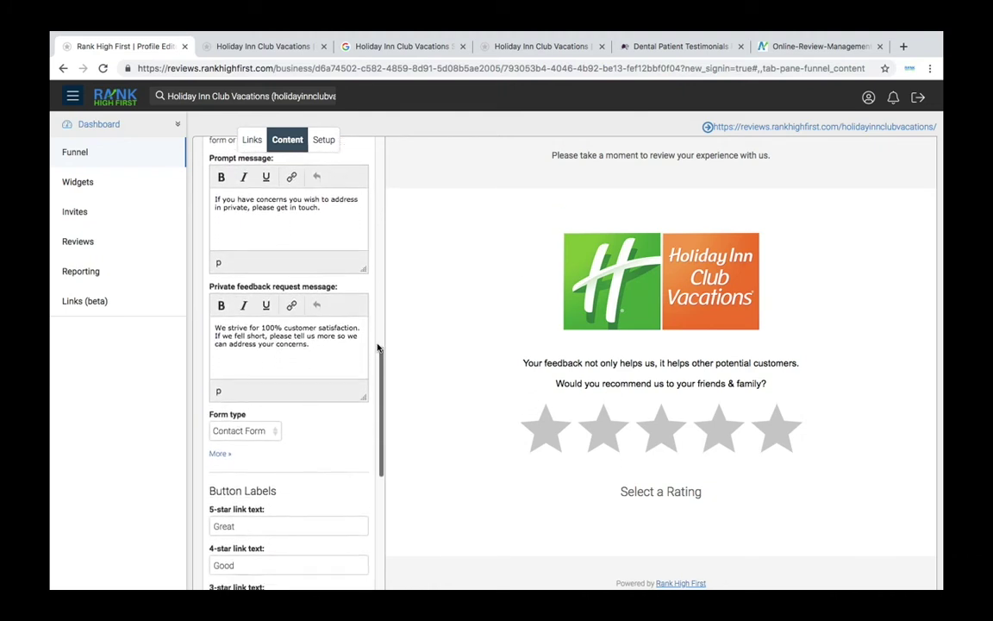
scroll(376, 347, down, 4)
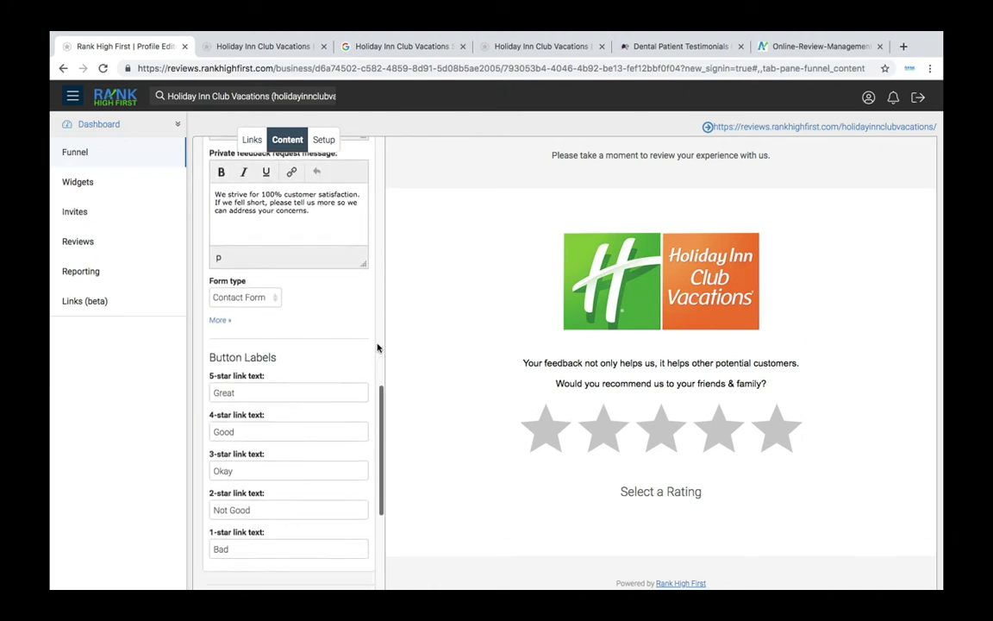
scroll(377, 347, down, 4)
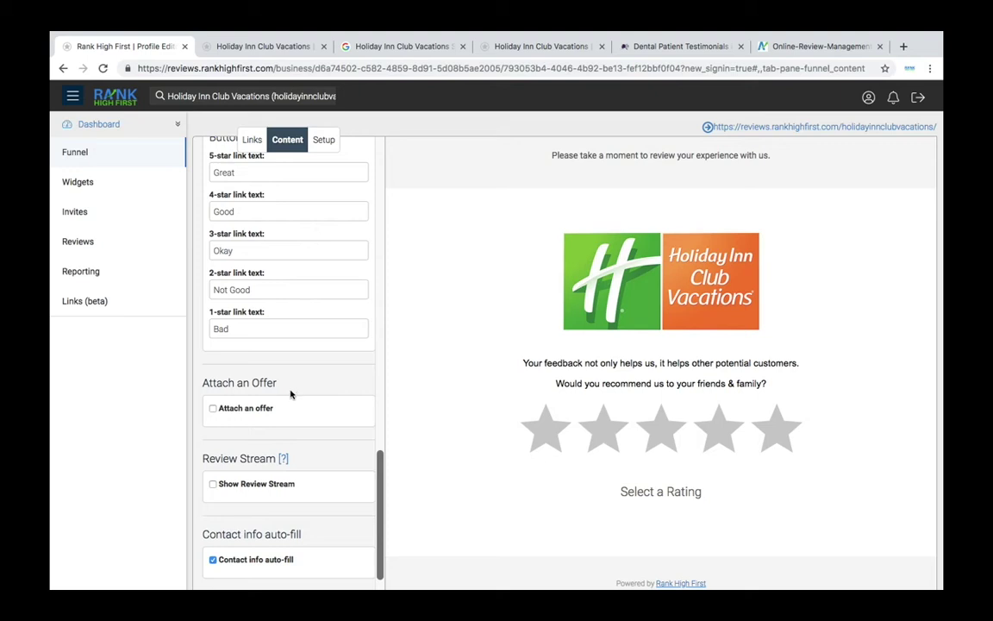
Look through the Holiday Inn Club Vacations widgets and select the landing page widget's embed code
click(96, 186)
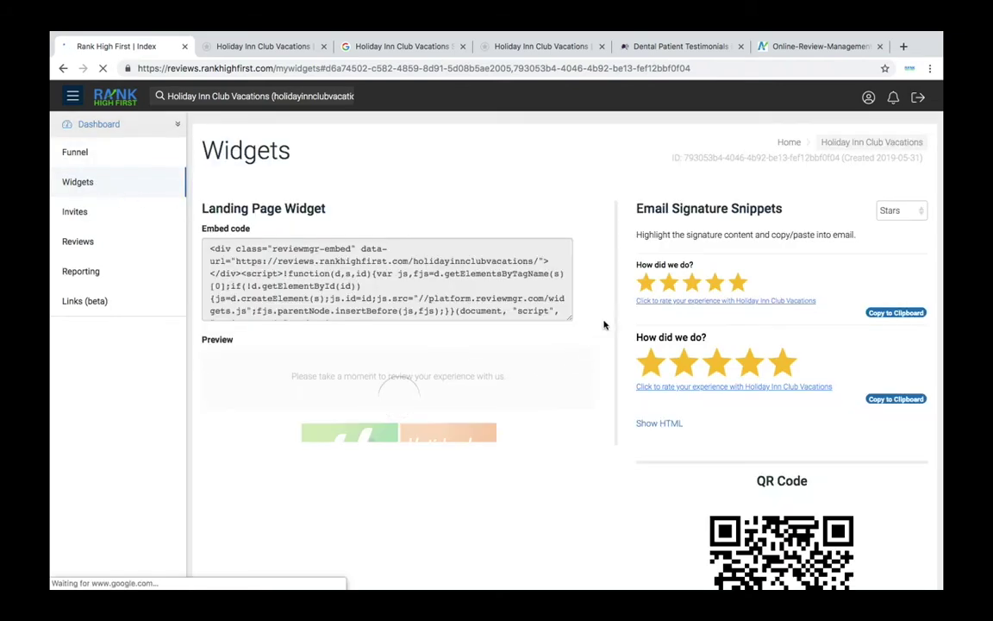
scroll(612, 317, down, 3)
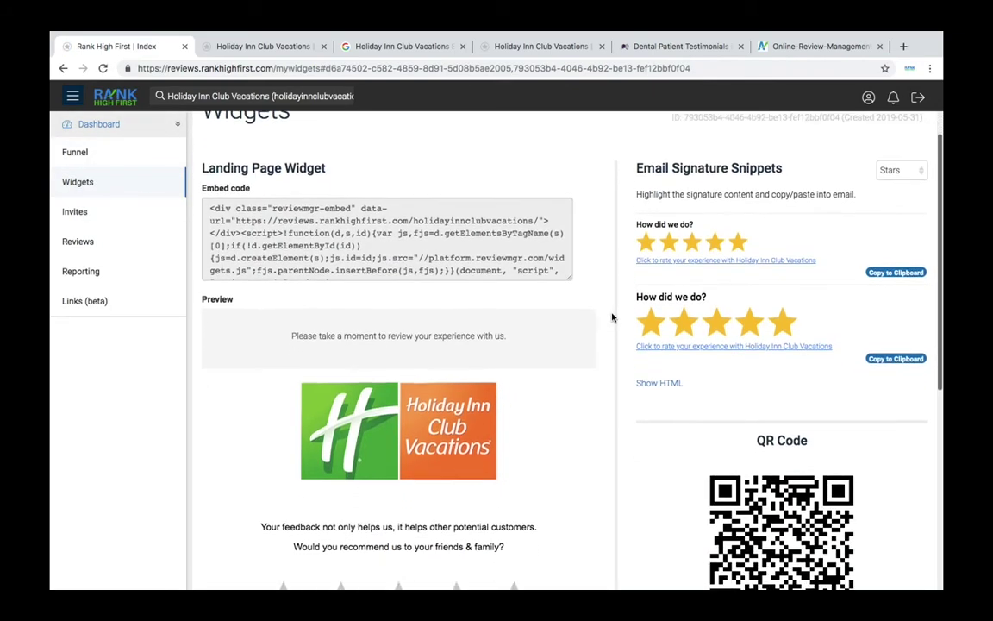
scroll(612, 317, down, 5)
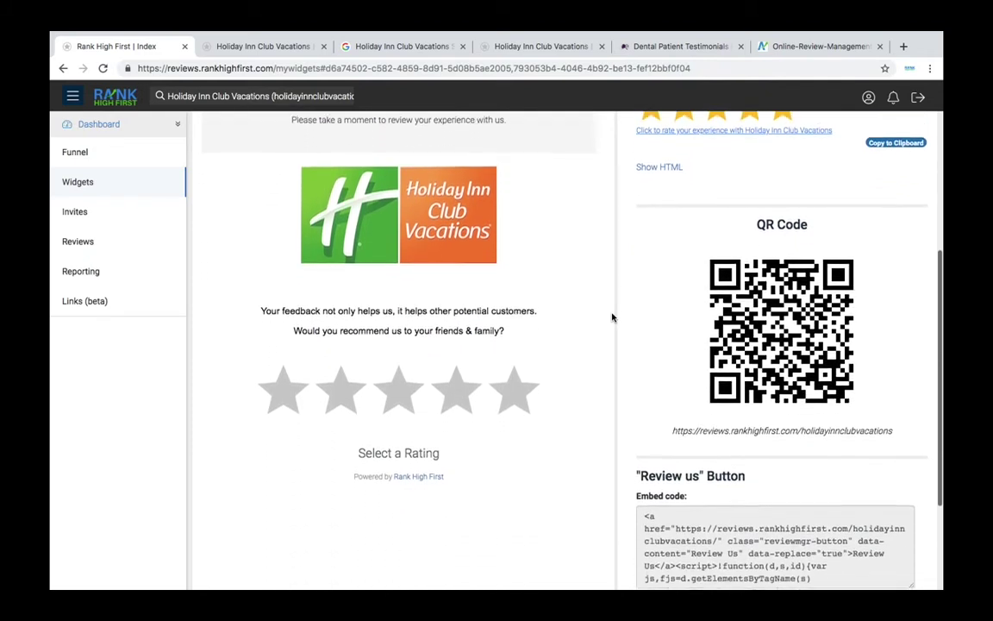
scroll(612, 318, up, 2)
scroll(612, 317, up, 5)
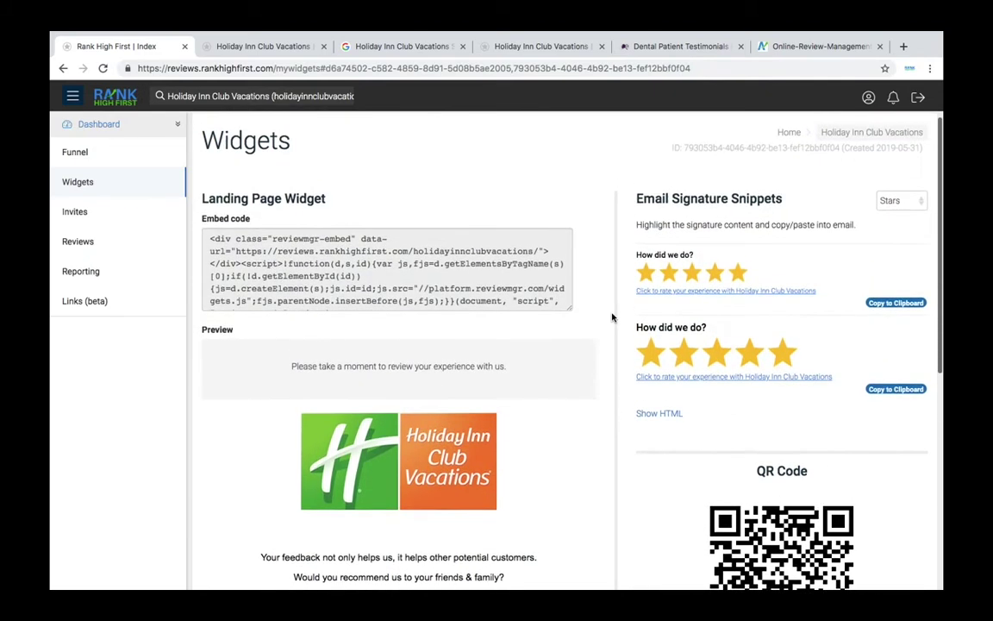
click(471, 280)
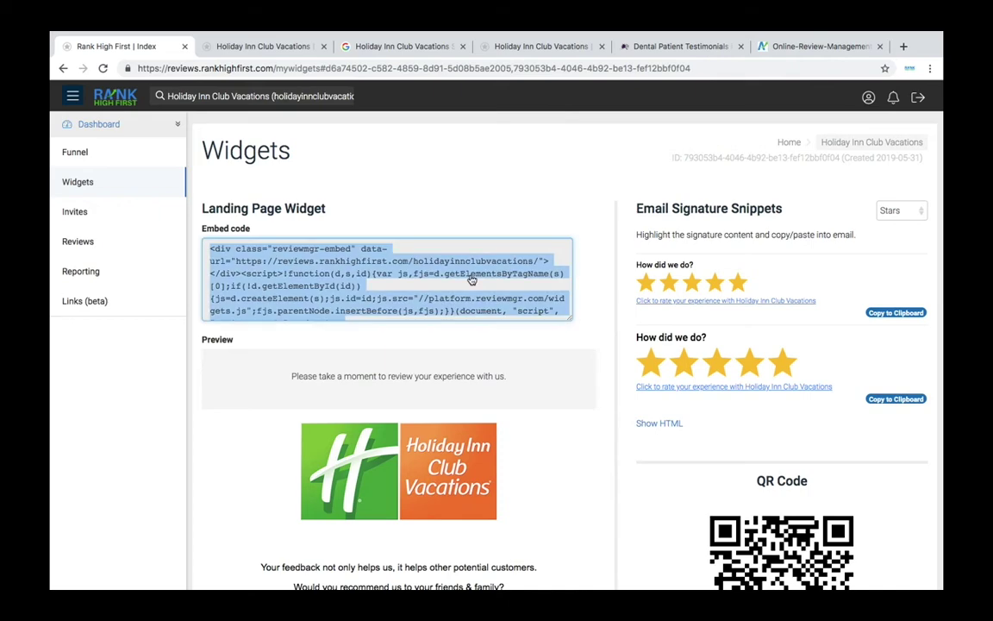
Deselect the landing page widget's embed code and examine the widget's preview with its star rating
click(597, 283)
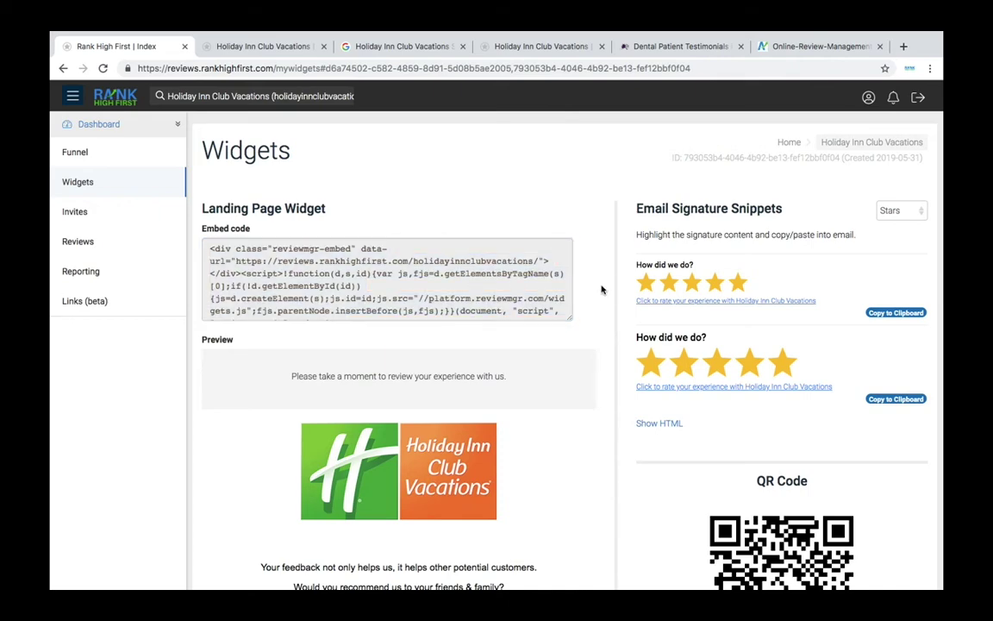
scroll(611, 319, down, 4)
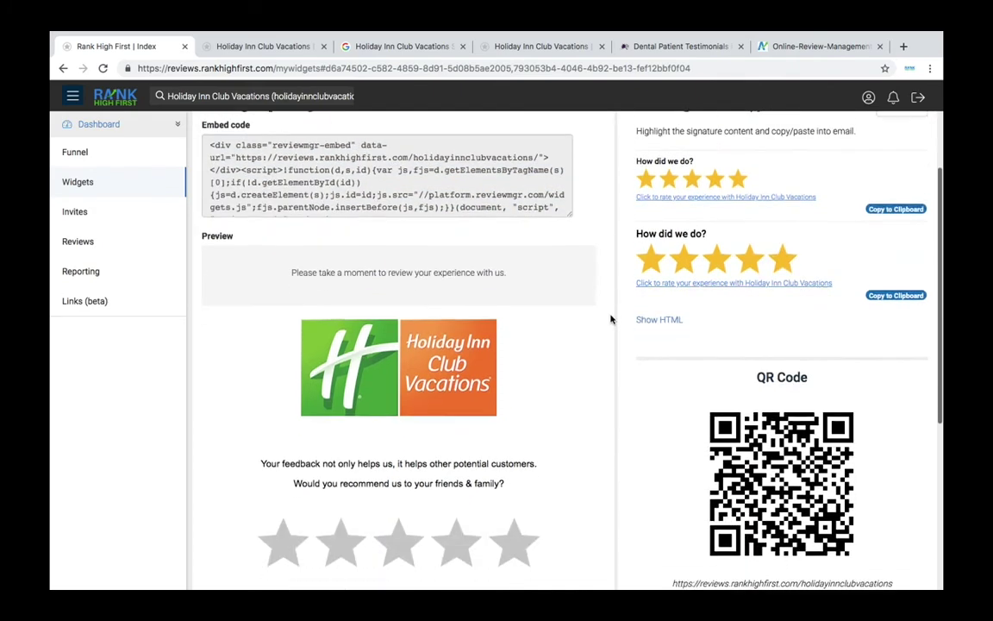
scroll(610, 319, down, 1)
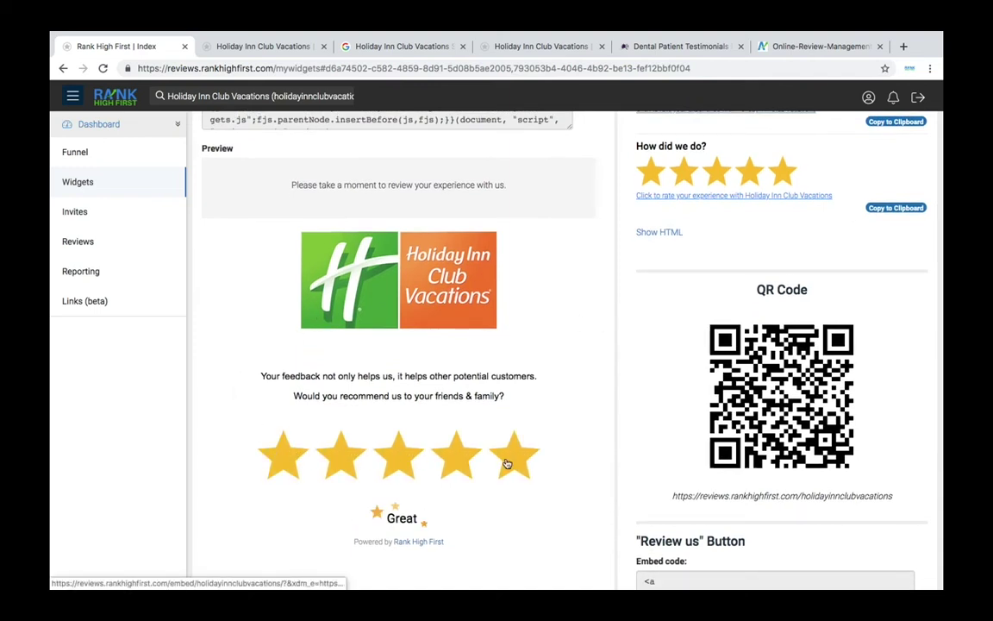
scroll(599, 415, up, 5)
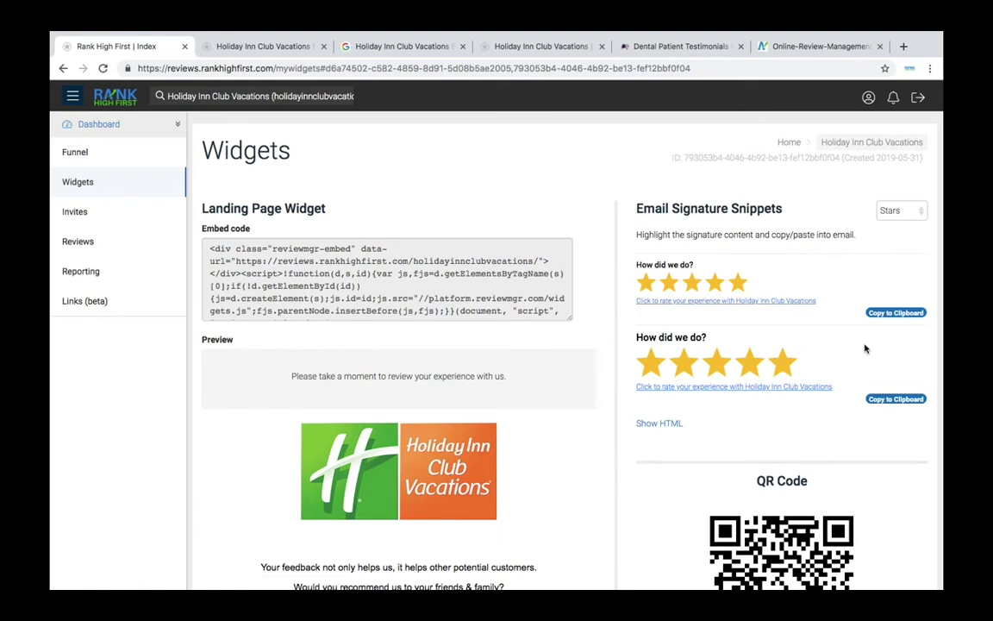
Check the style options for the email signature snippets, keeping Stars selected
scroll(867, 336, down, 1)
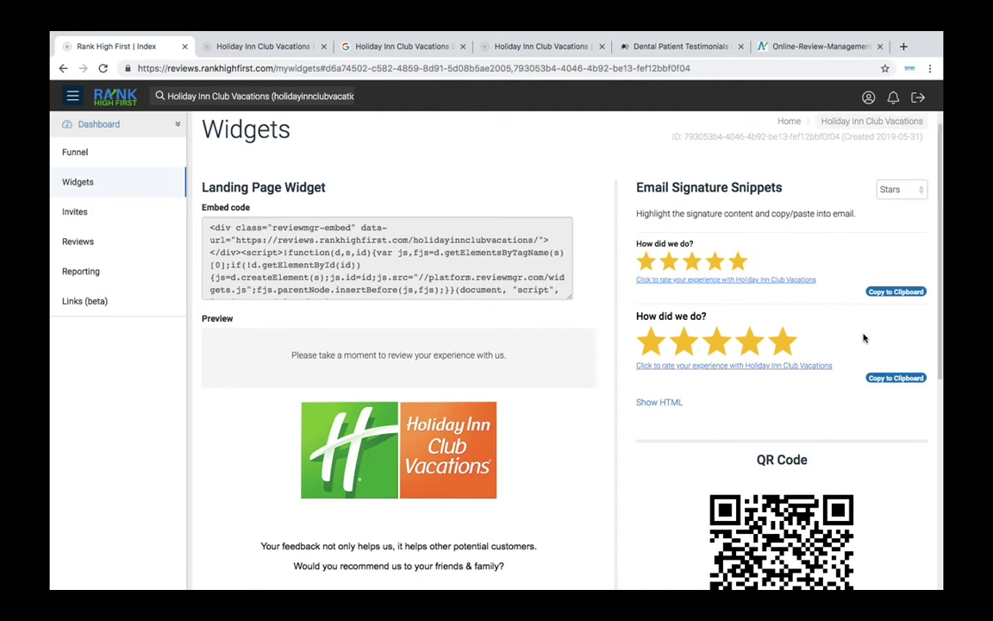
click(895, 190)
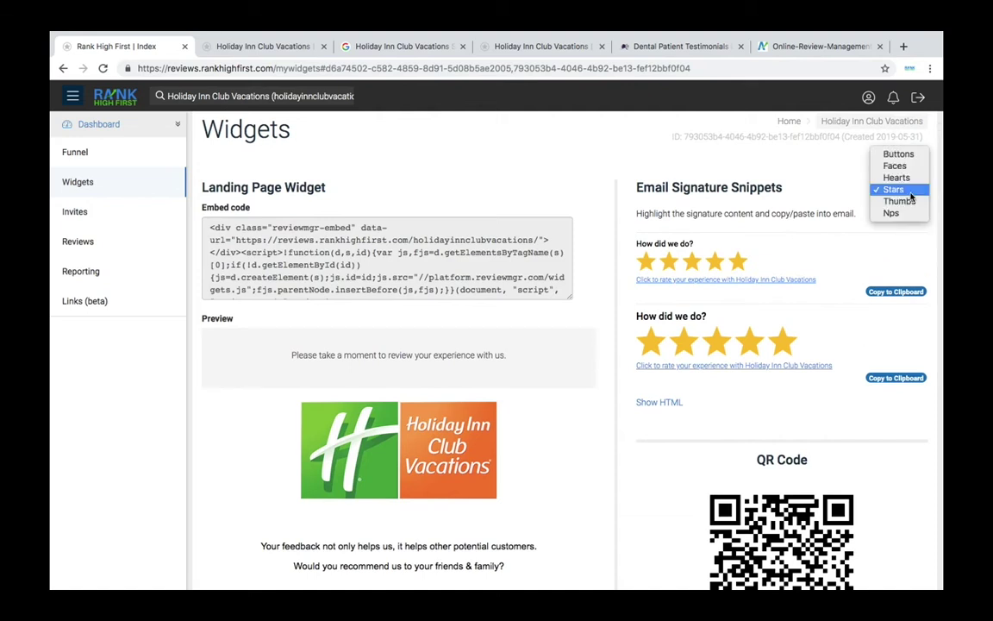
click(842, 163)
Examine the remaining widgets below the email signature snippets, including the QR code and the "Review us" button
scroll(850, 318, down, 1)
scroll(850, 318, down, 5)
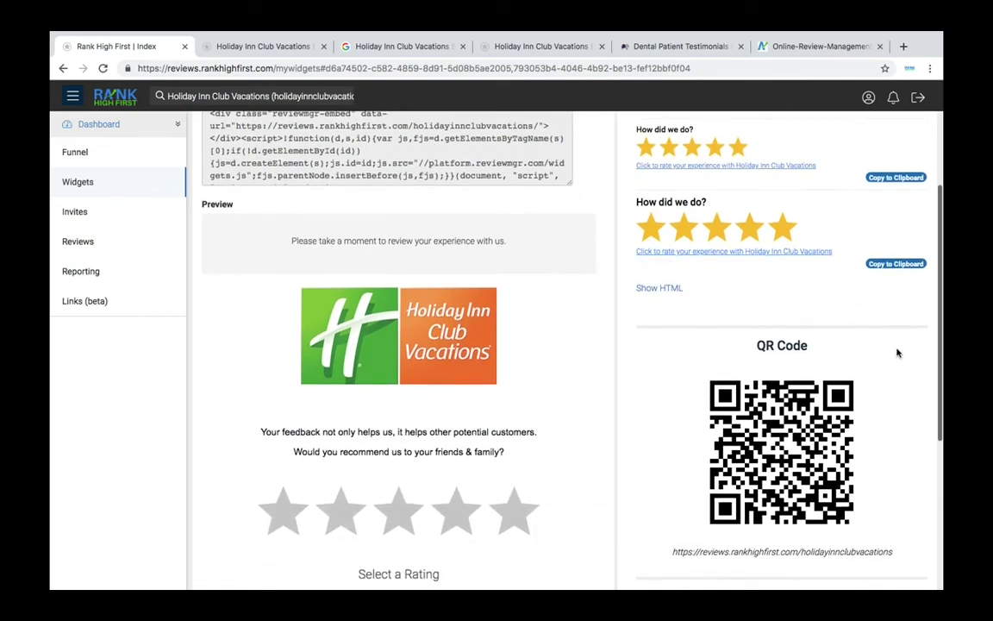
scroll(908, 354, down, 3)
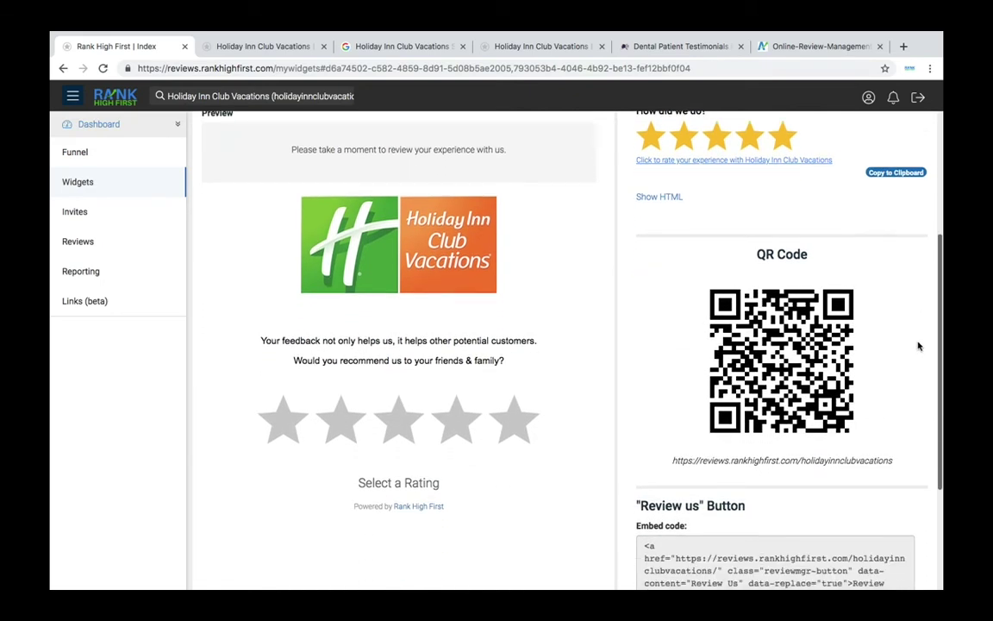
scroll(919, 345, down, 3)
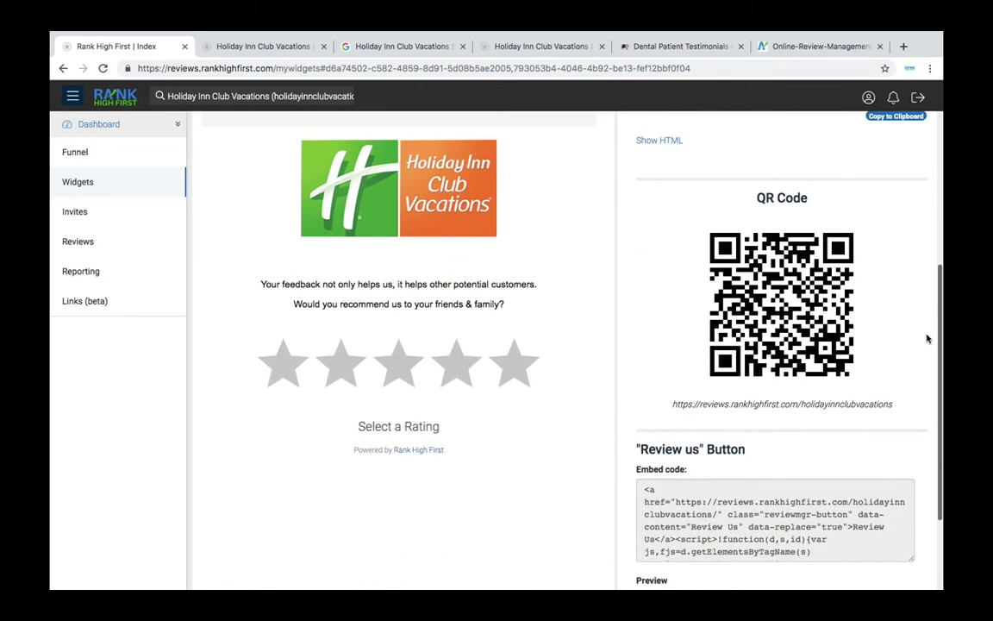
scroll(928, 339, down, 1)
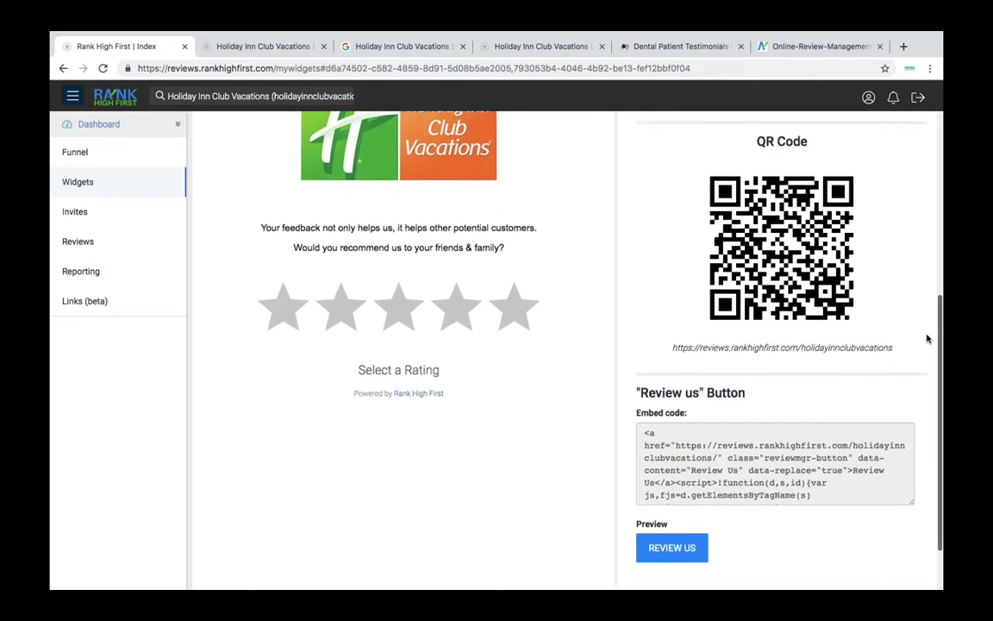
scroll(927, 339, up, 1)
scroll(928, 339, up, 1)
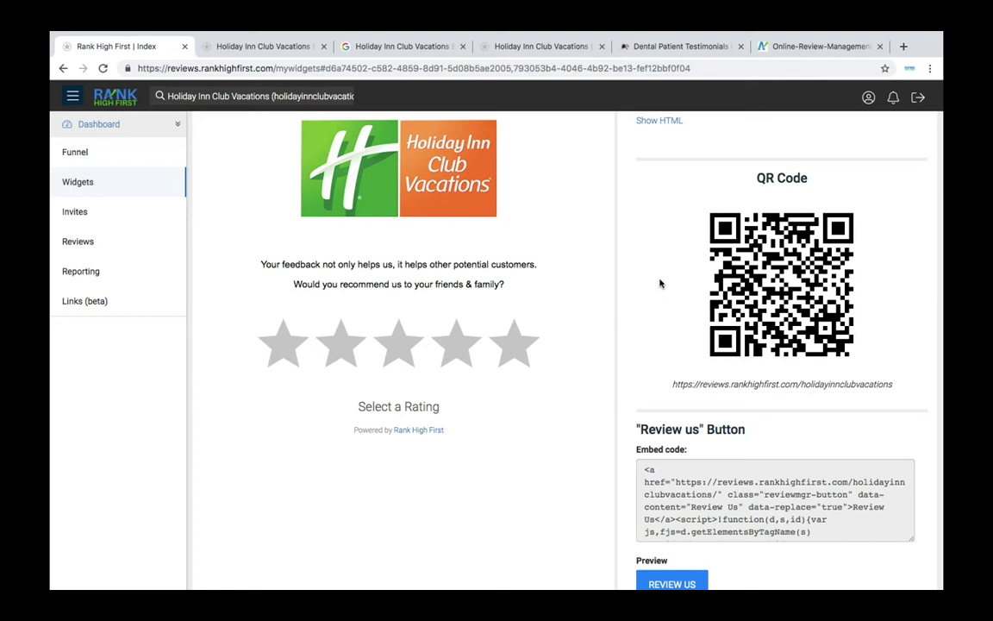
Select the "Review us" button's embed code, clear the selection and return to the start of the Widgets page
scroll(643, 286, down, 3)
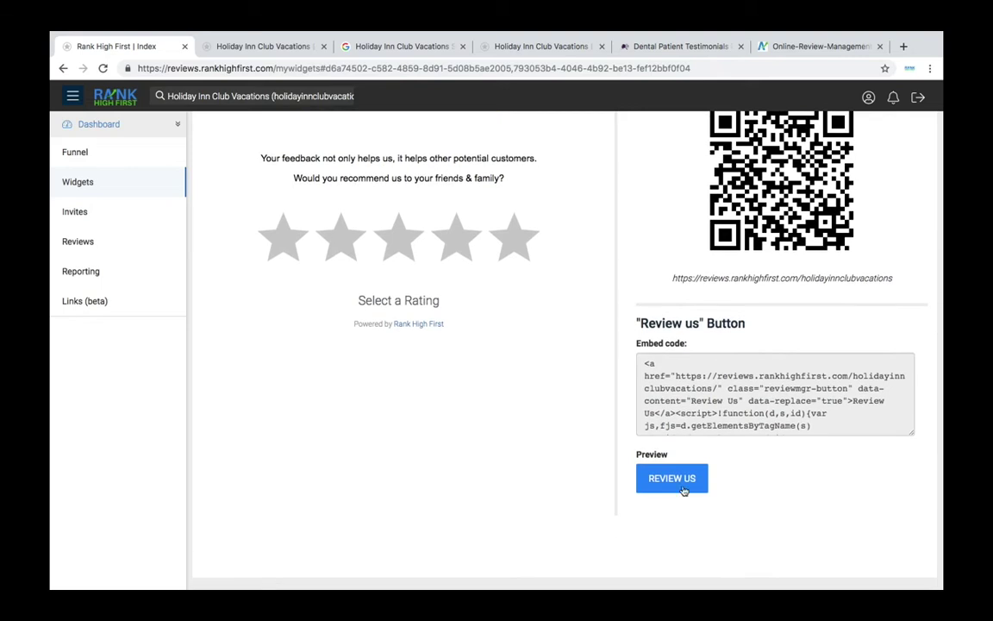
click(746, 396)
click(758, 492)
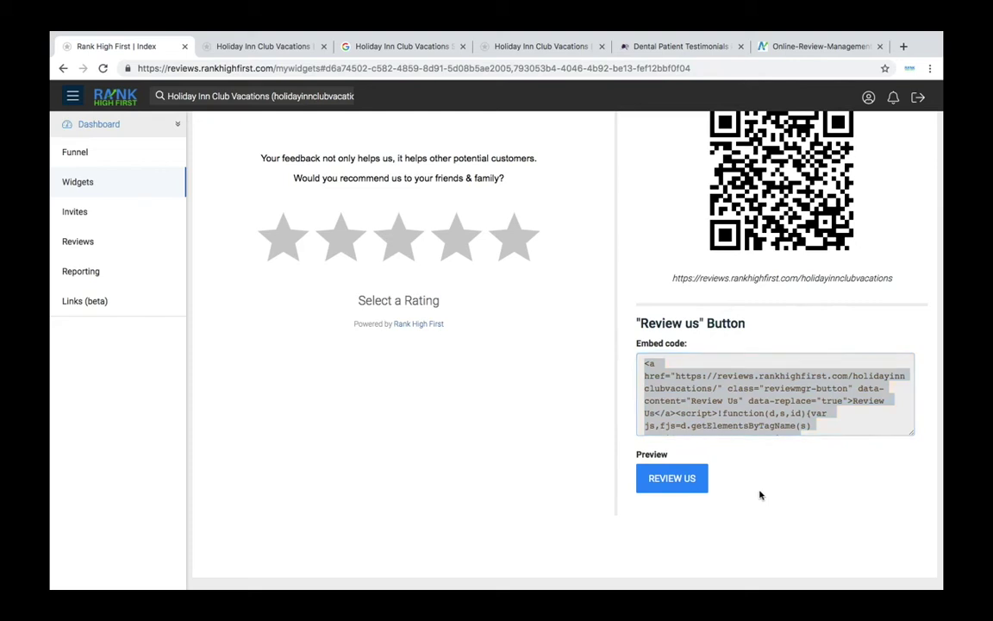
click(631, 386)
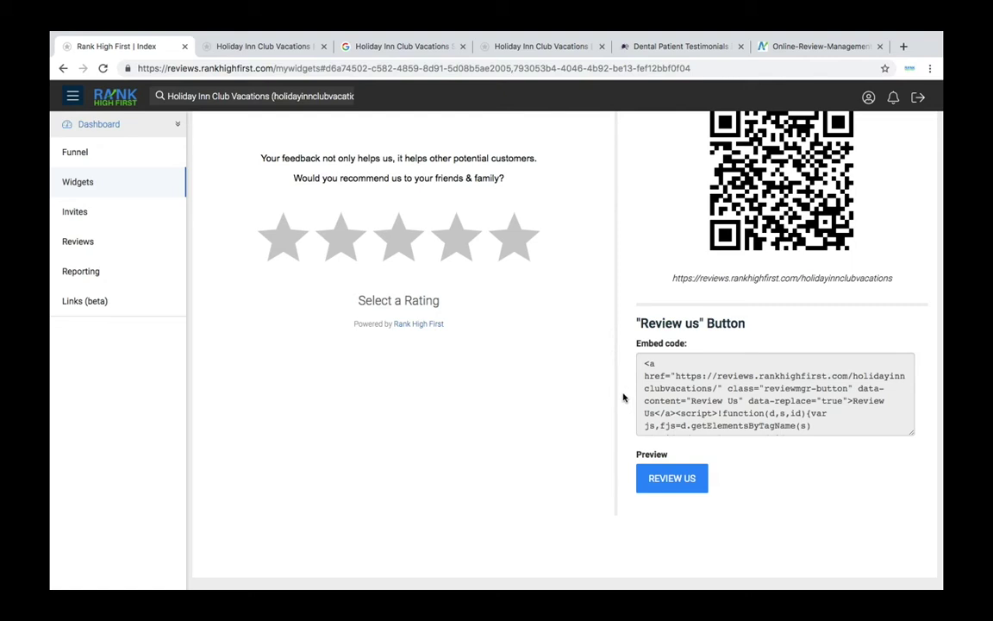
scroll(624, 397, up, 5)
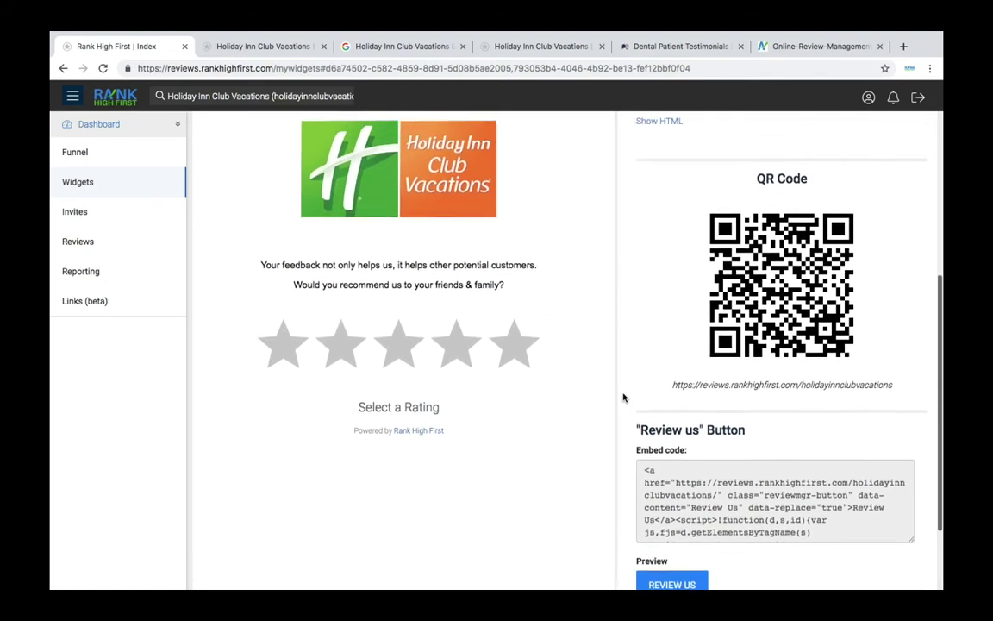
scroll(623, 396, up, 3)
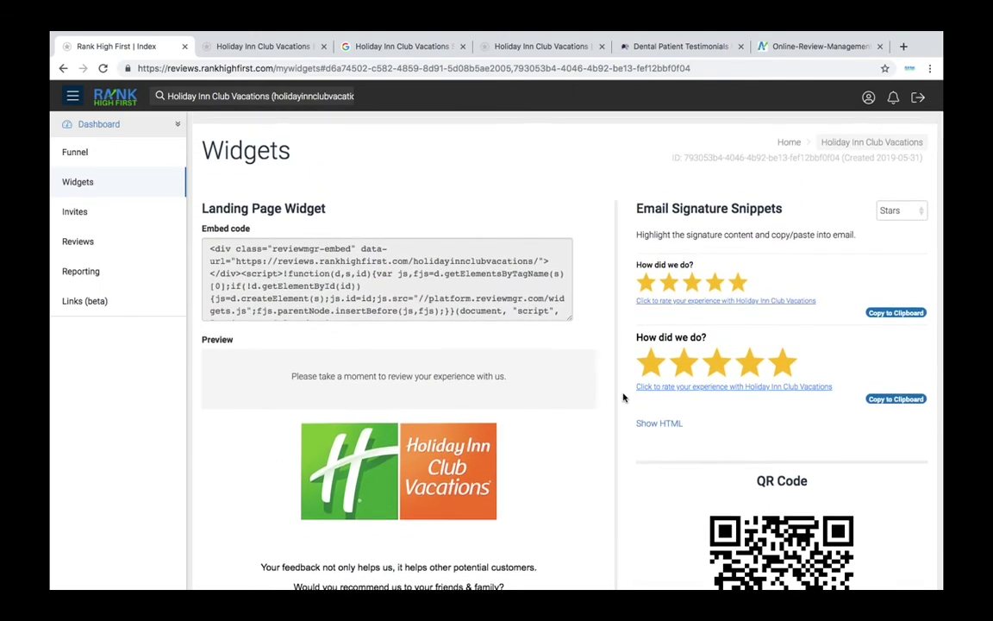
scroll(624, 396, down, 1)
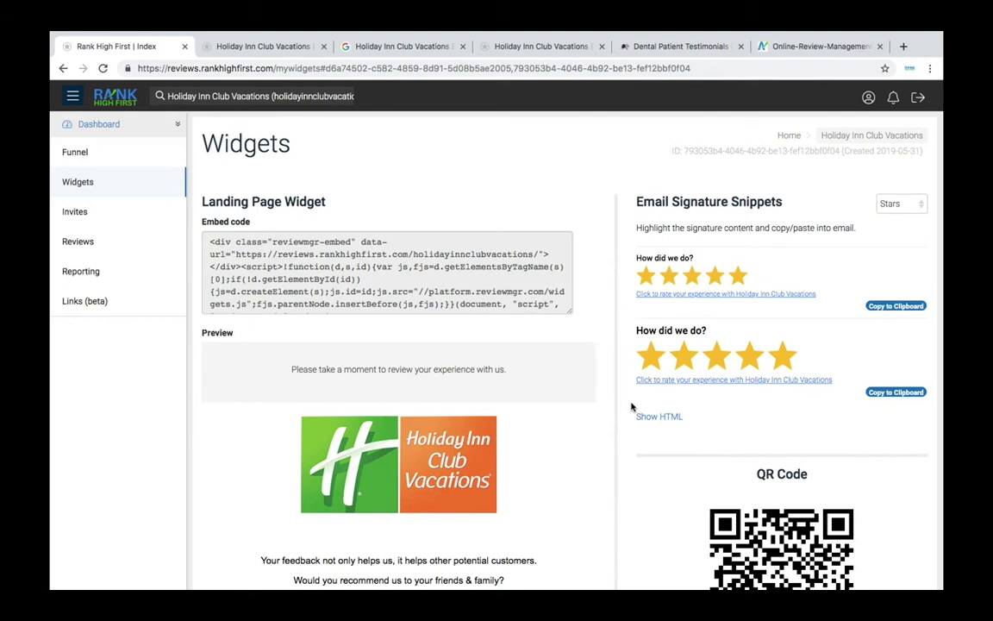
Open the review invites and examine the email drip campaign's initial request, mail settings and placeholders
click(87, 210)
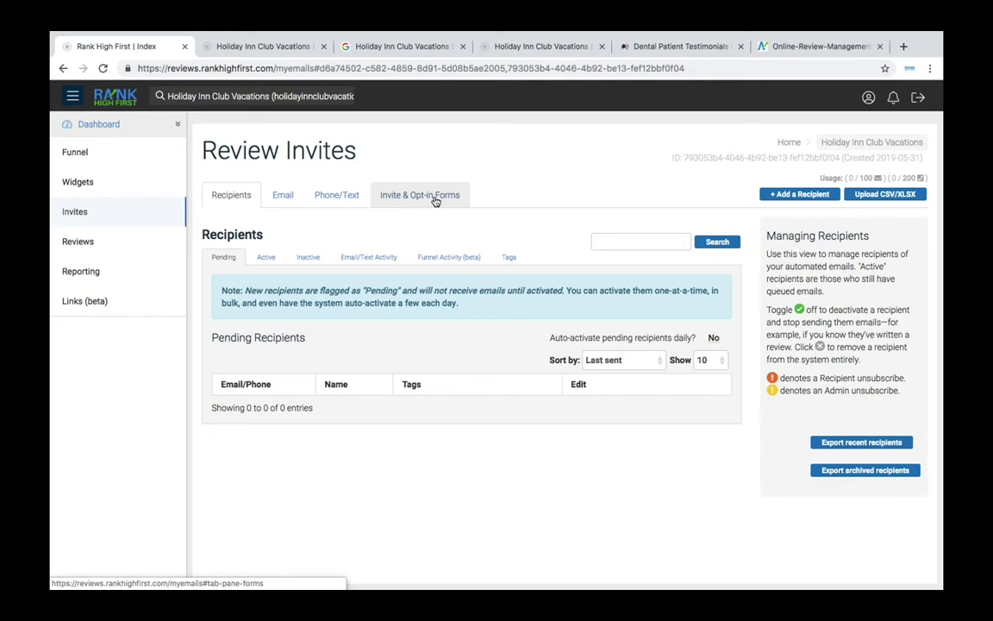
click(282, 198)
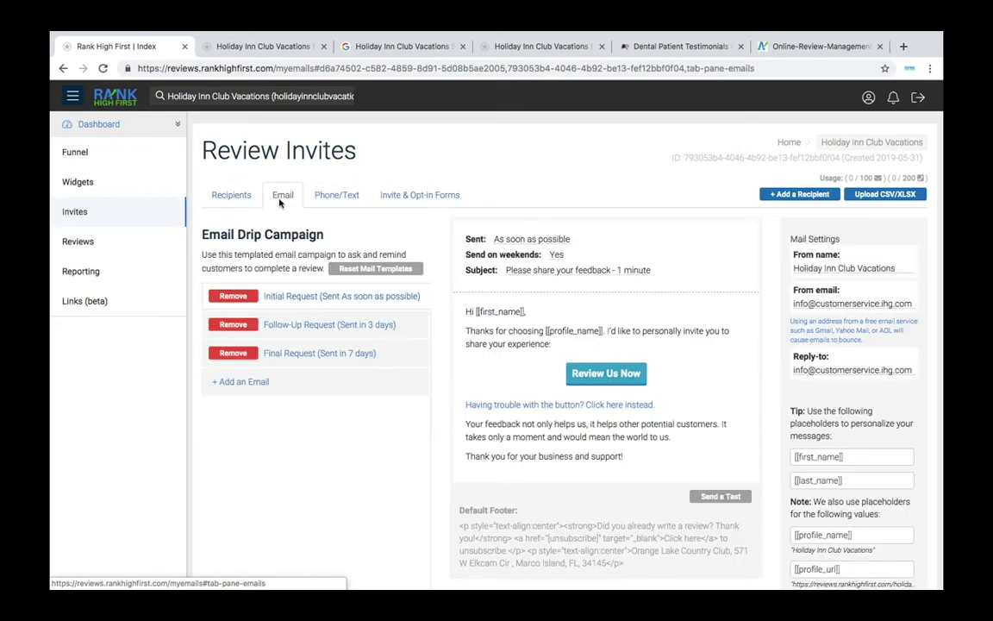
scroll(437, 295, down, 3)
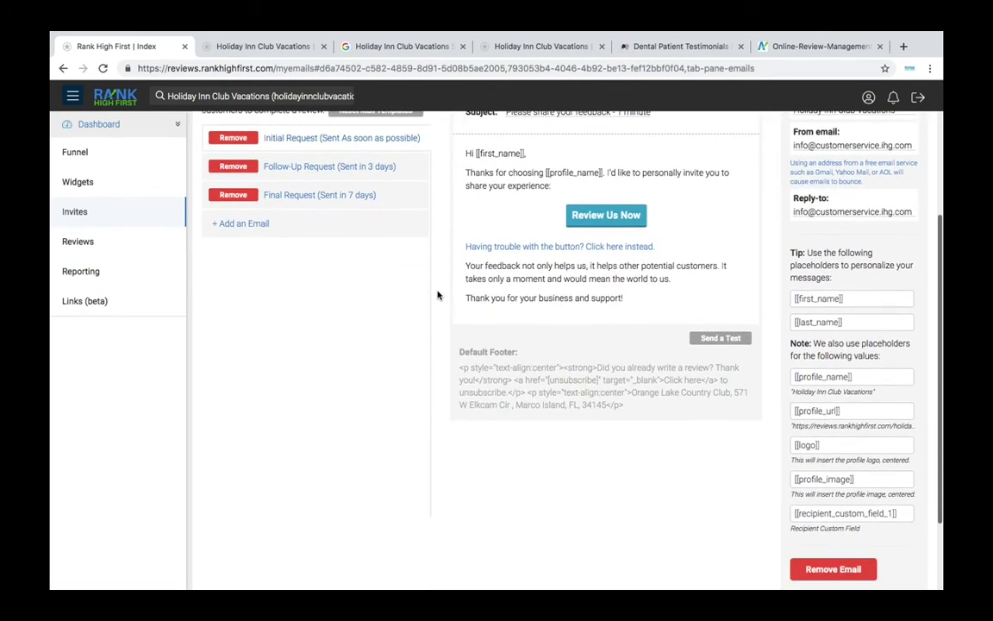
scroll(437, 296, up, 5)
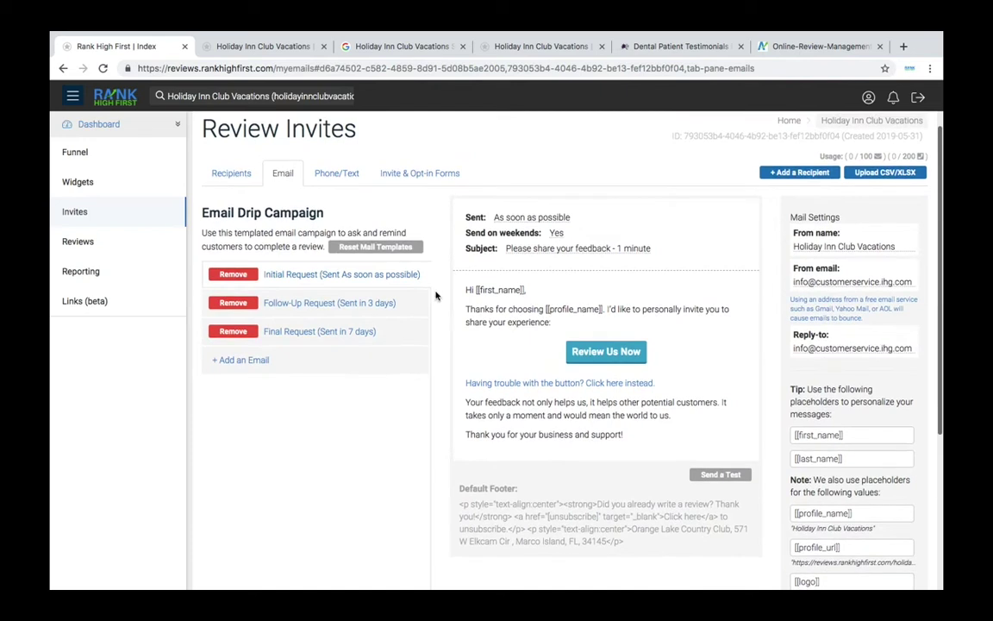
Compare the initial, follow-up and final request emails in the drip campaign, checking their send timing, subjects and message text
click(390, 302)
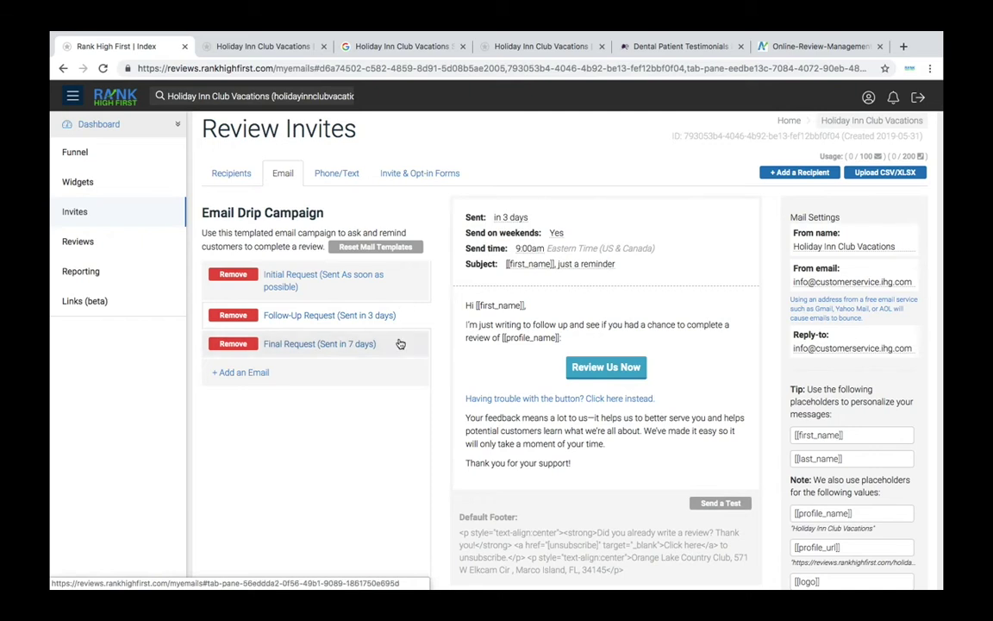
click(400, 344)
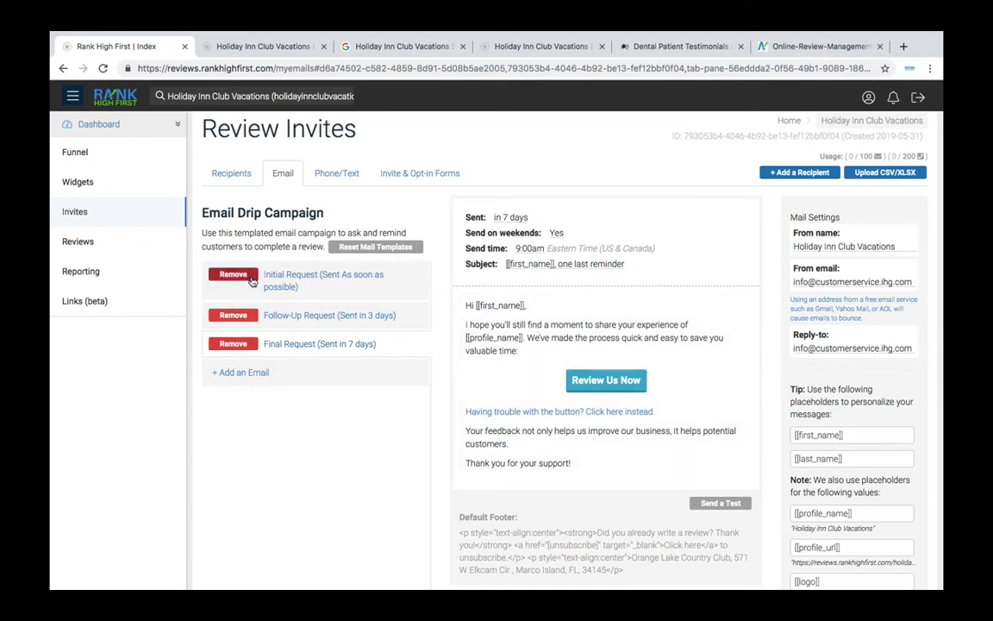
click(362, 290)
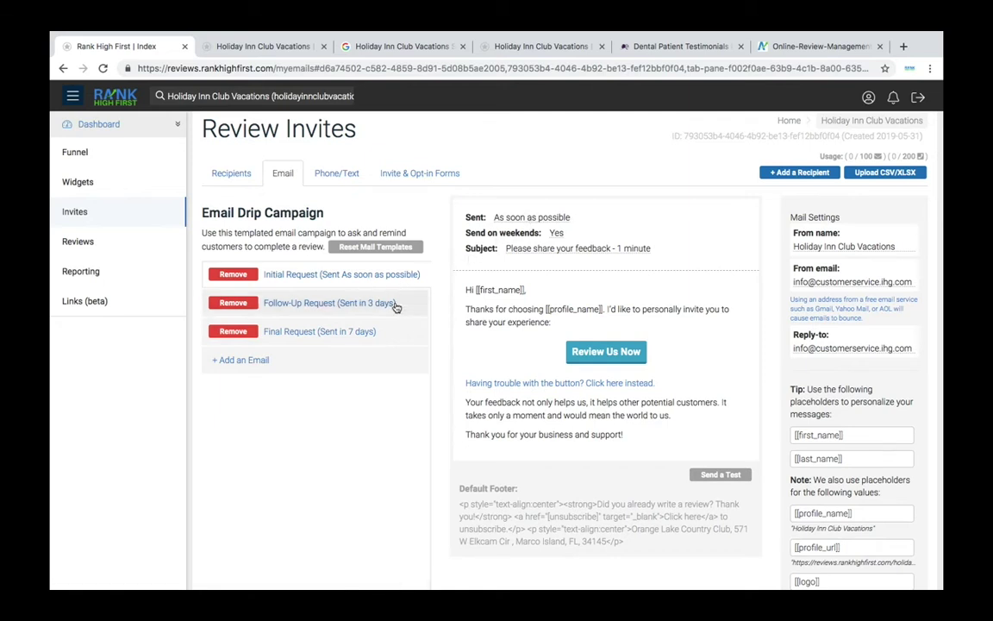
click(362, 302)
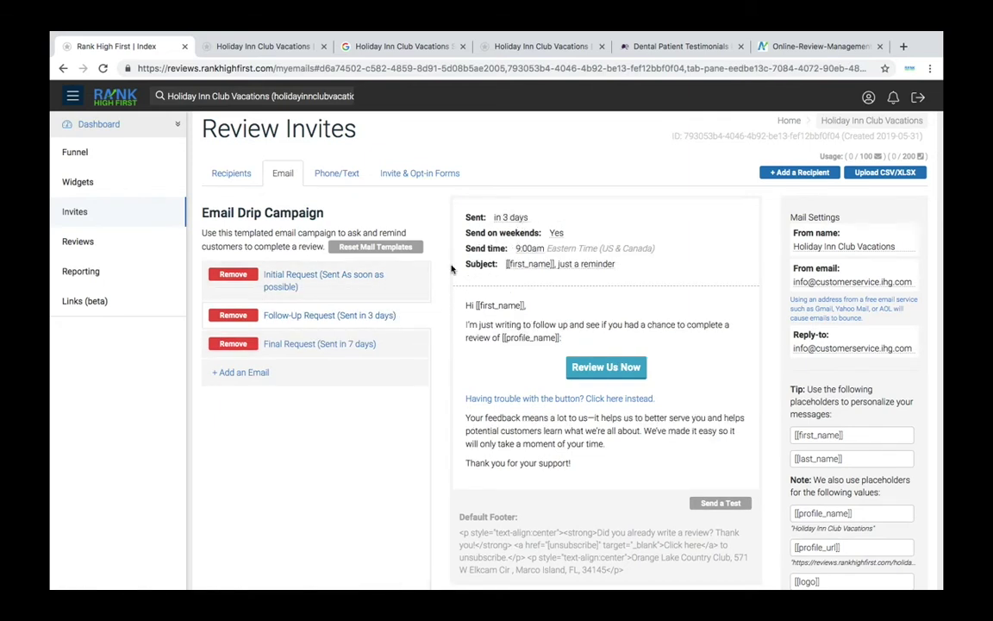
click(402, 340)
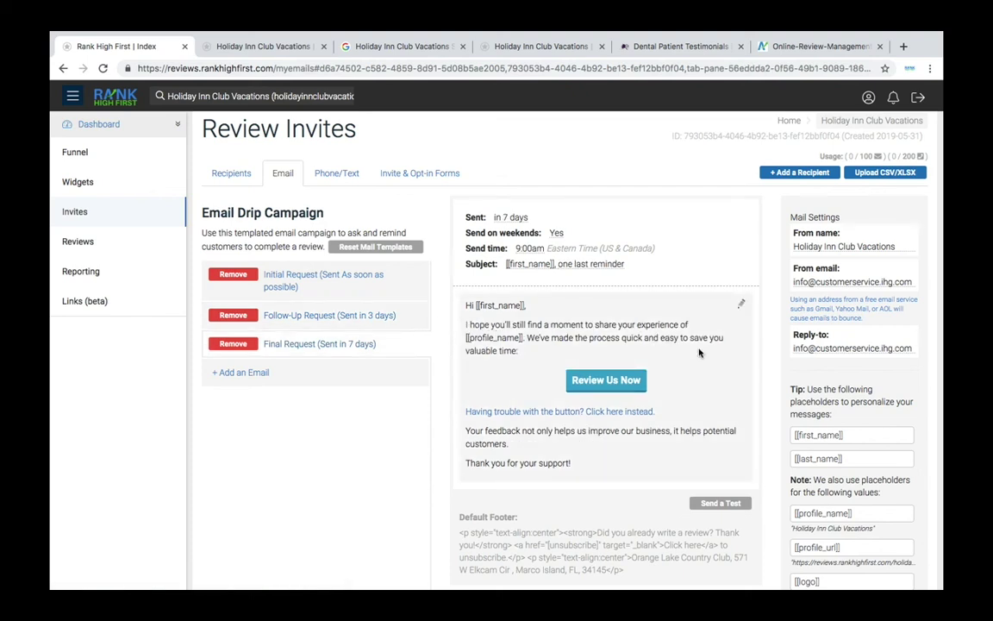
click(403, 318)
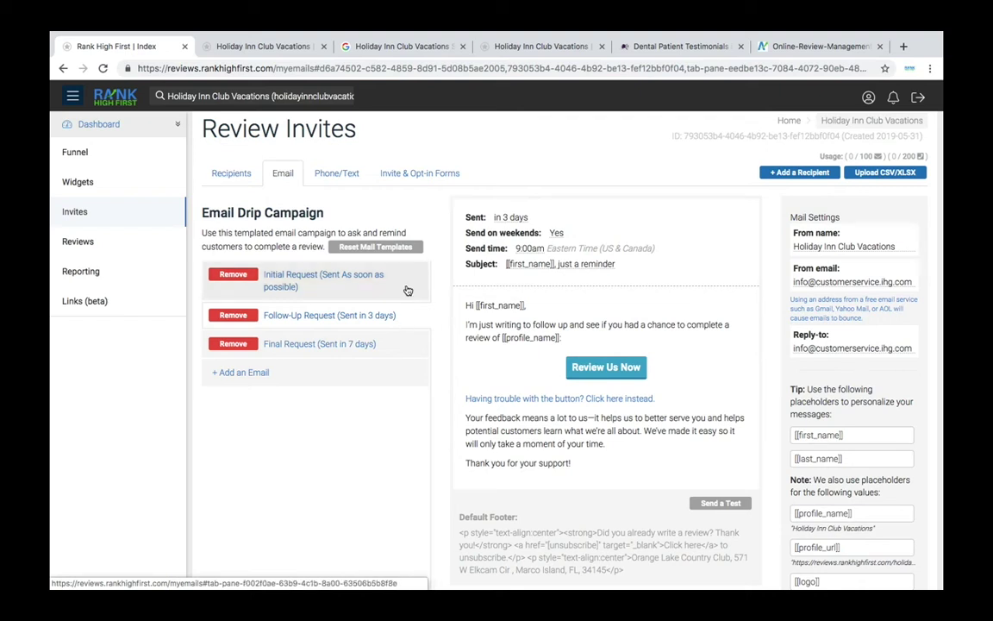
click(407, 291)
click(405, 306)
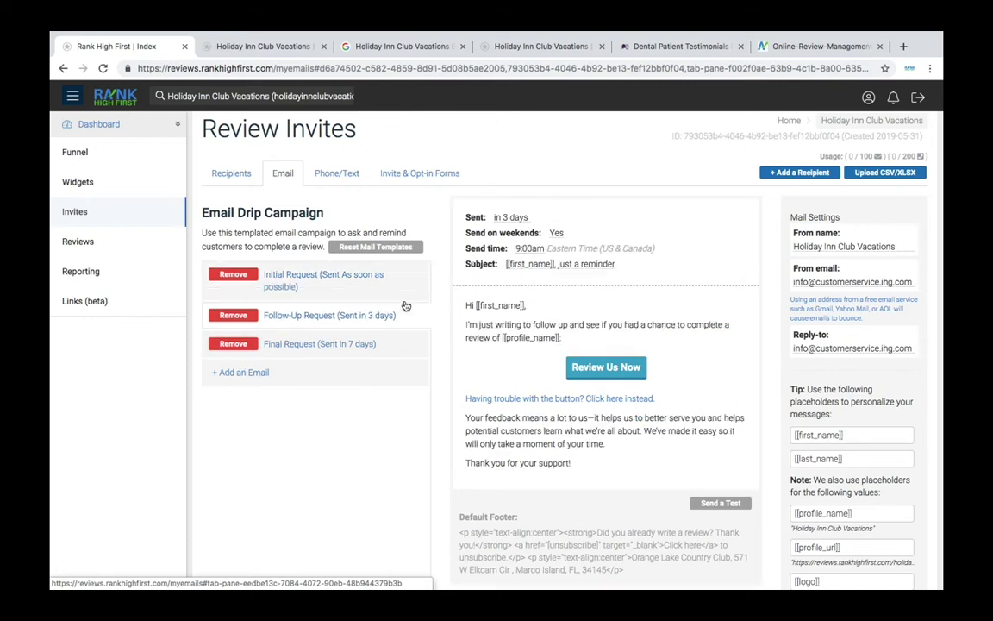
click(394, 344)
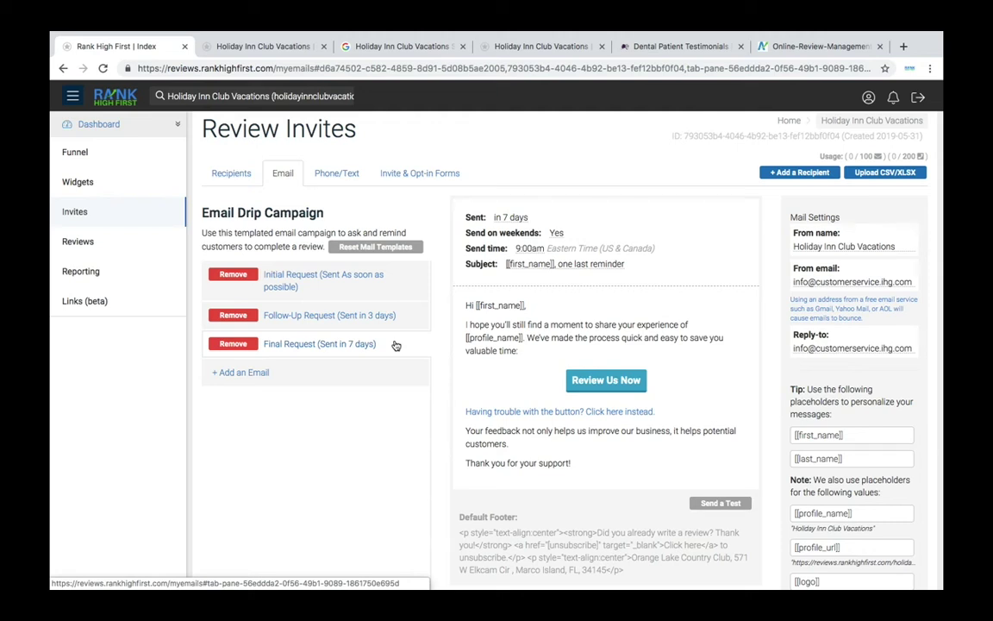
Review the text message campaign, its inbox and the autoreply configuration
click(352, 175)
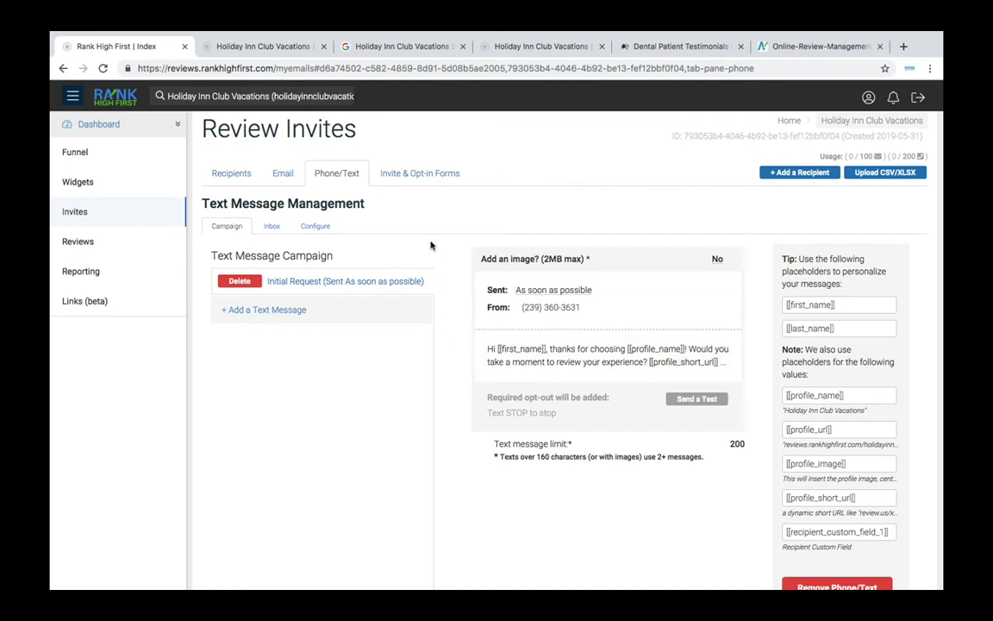
click(272, 228)
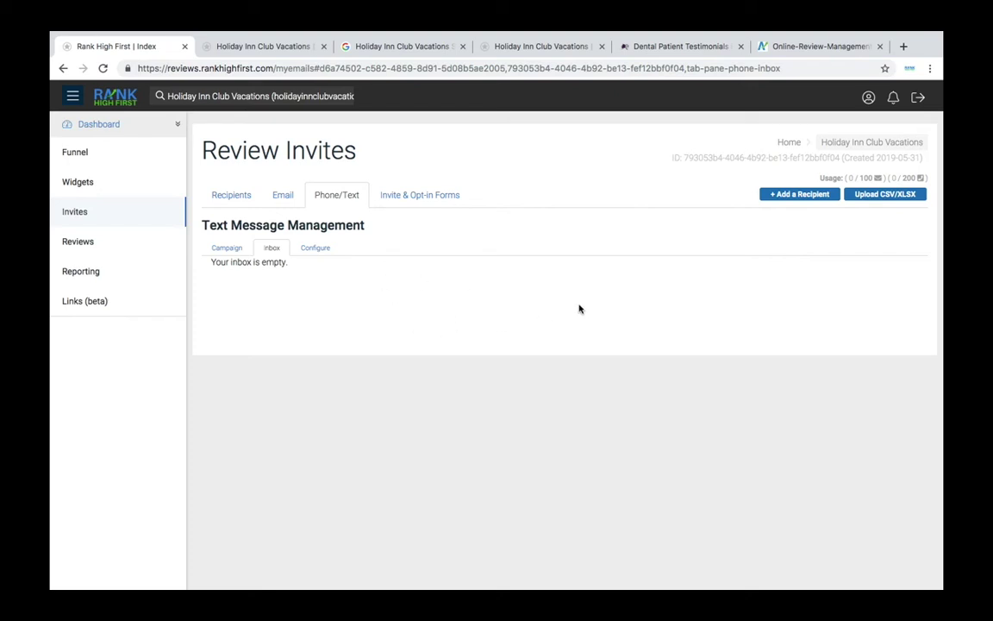
click(322, 256)
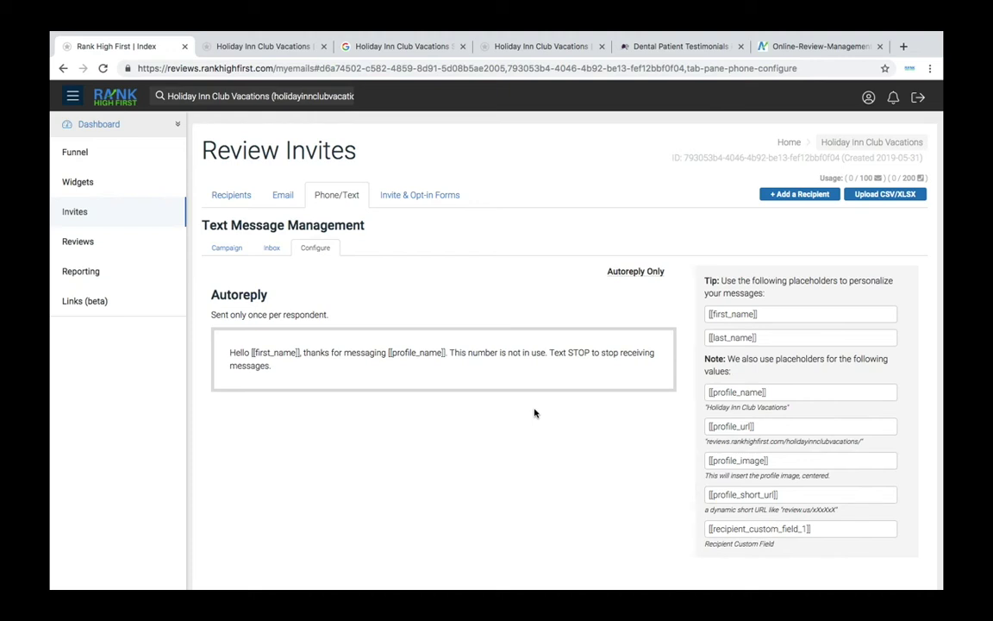
mouse_move(526, 369)
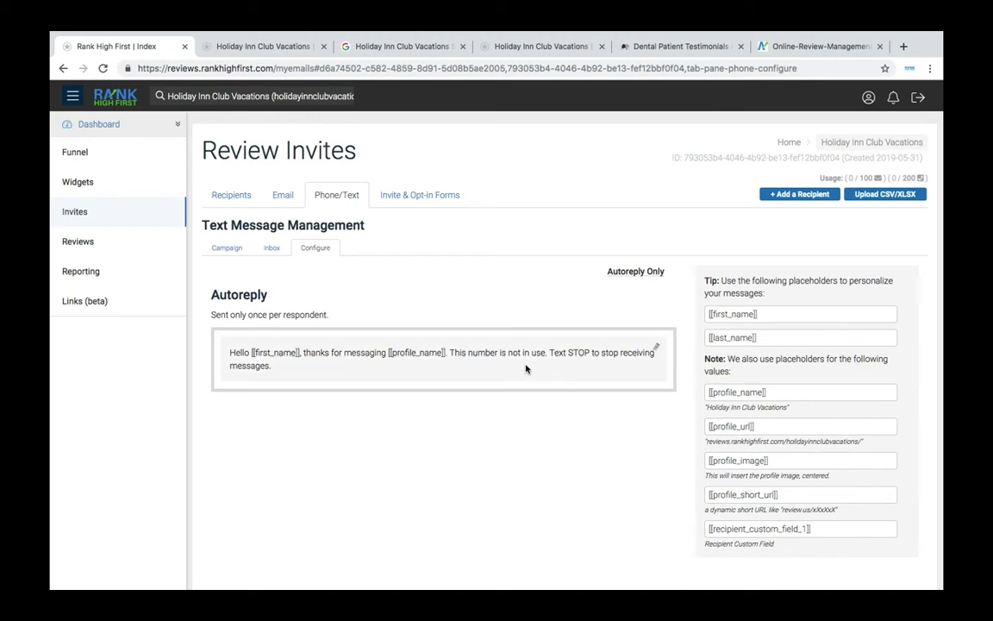
Open the shared invite form and compare its single-recipient entry with its CSV/XLSX upload option
click(427, 197)
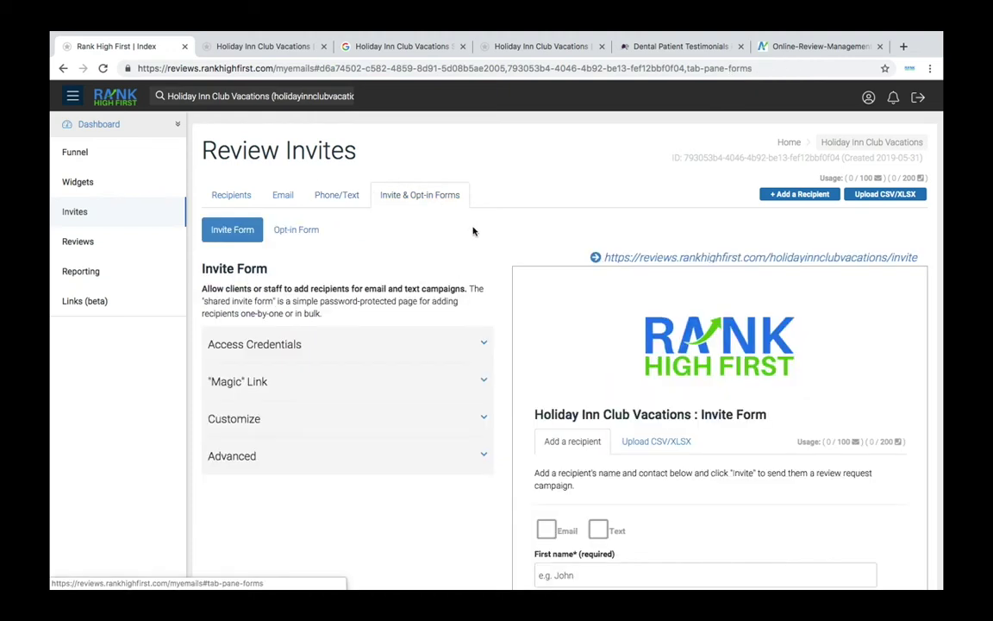
scroll(505, 284, down, 2)
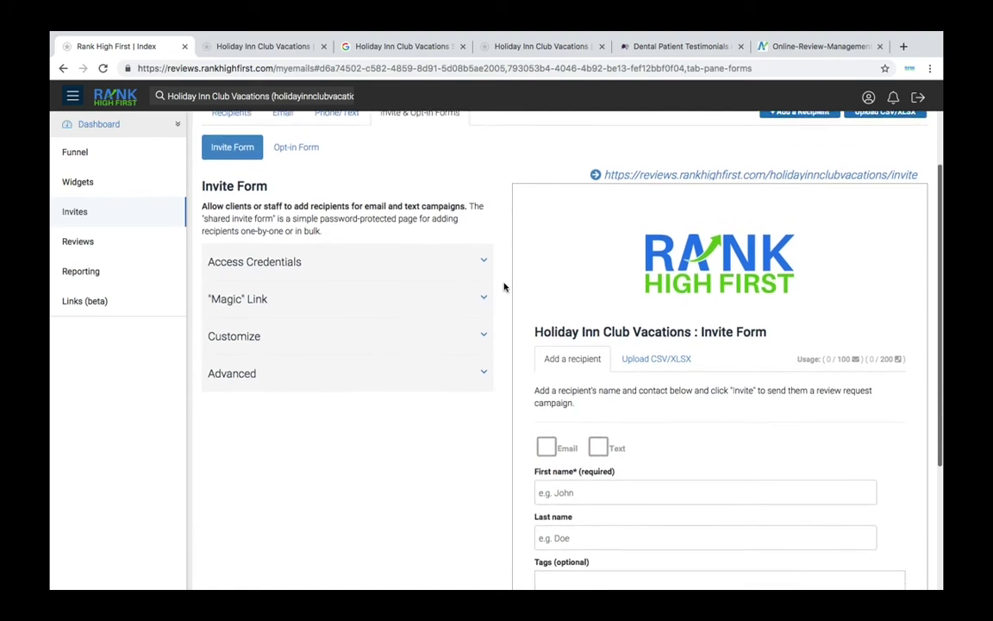
scroll(504, 285, down, 1)
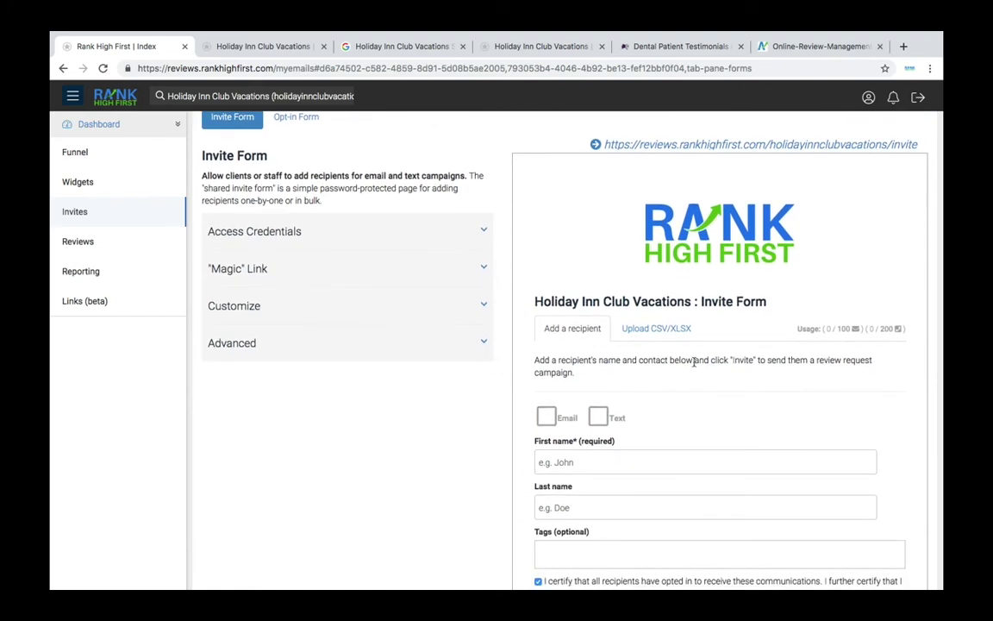
click(662, 329)
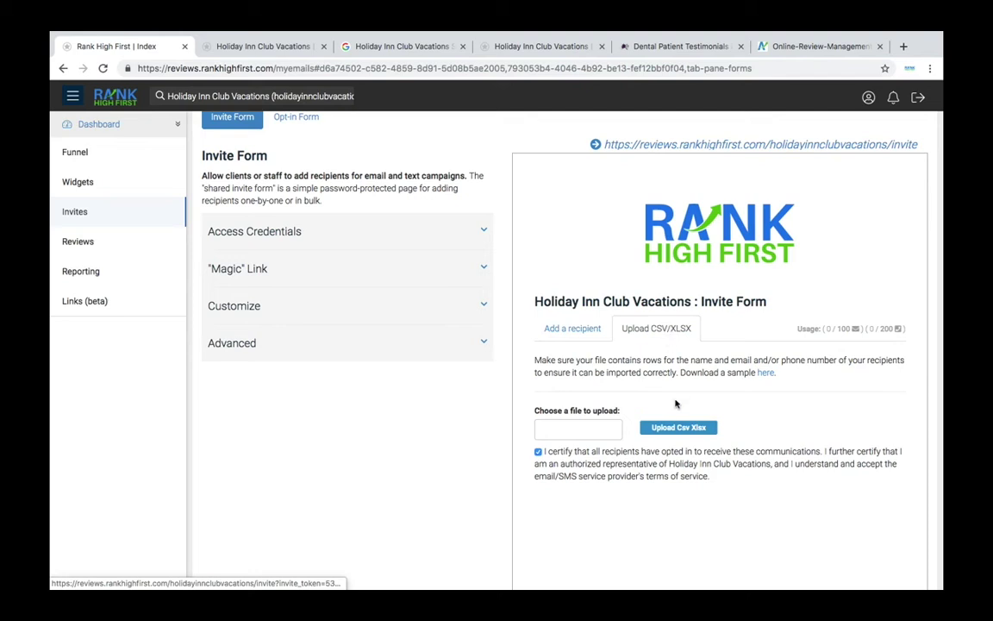
click(579, 336)
scroll(724, 410, down, 1)
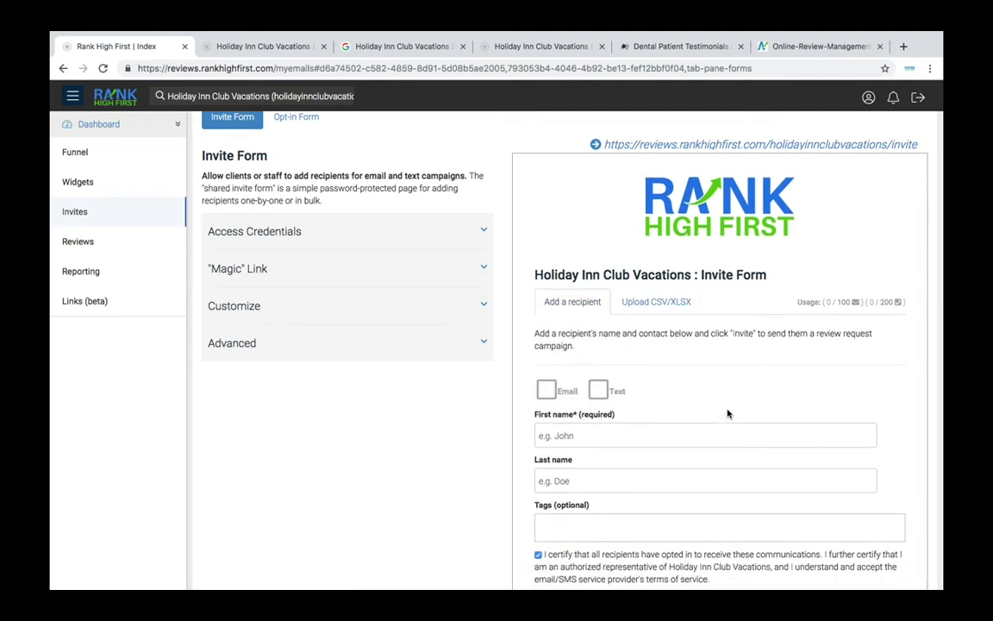
Try both Email and Text as contact methods in the invite form preview, leaving only Email selected
click(600, 391)
click(546, 391)
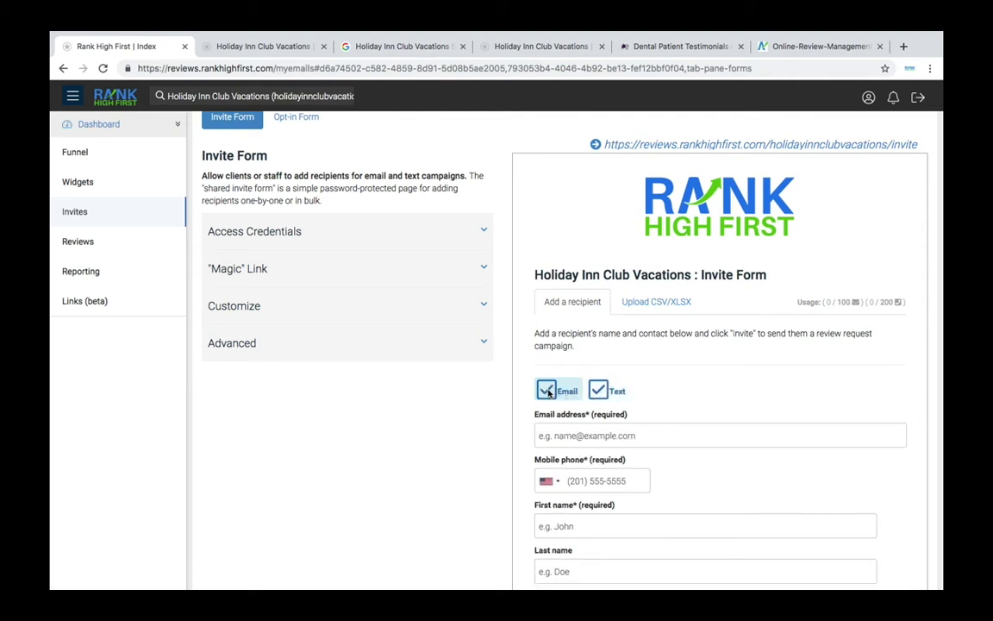
click(600, 393)
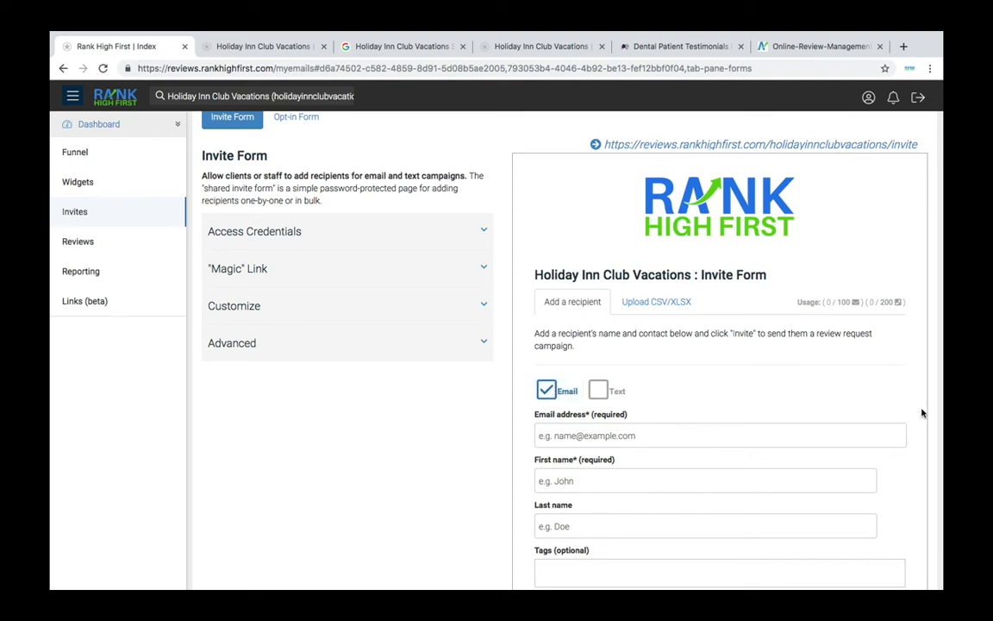
scroll(920, 413, down, 2)
scroll(921, 413, up, 3)
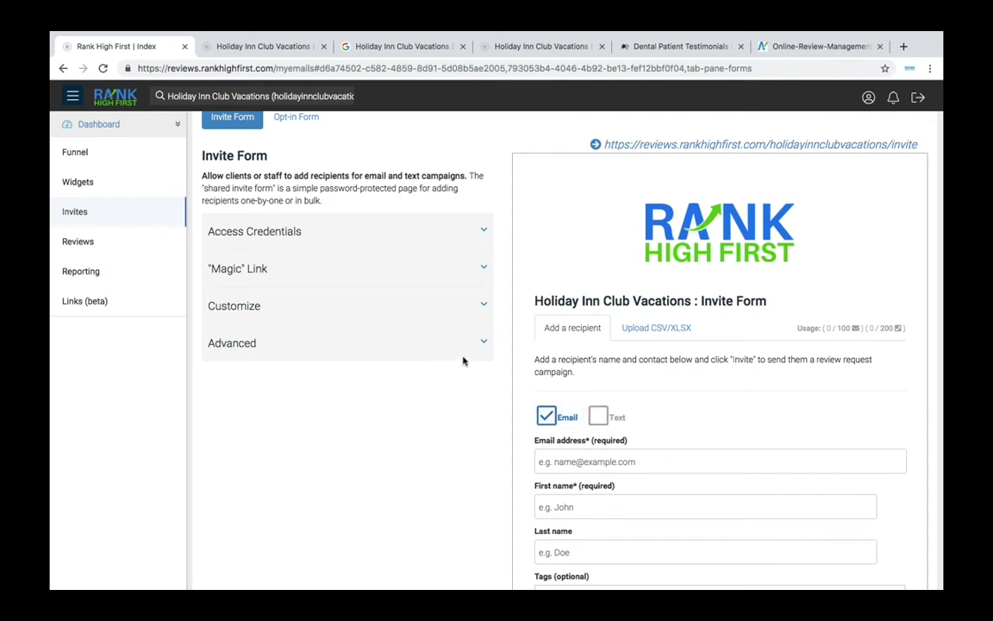
Expand the invite form's access credentials and "Magic" Link settings
click(377, 233)
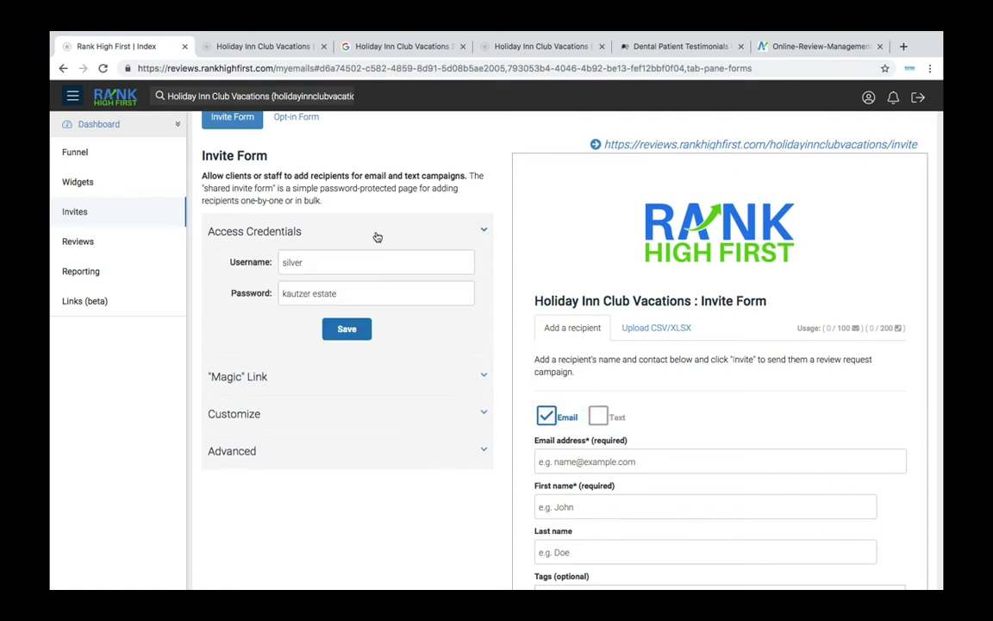
click(431, 380)
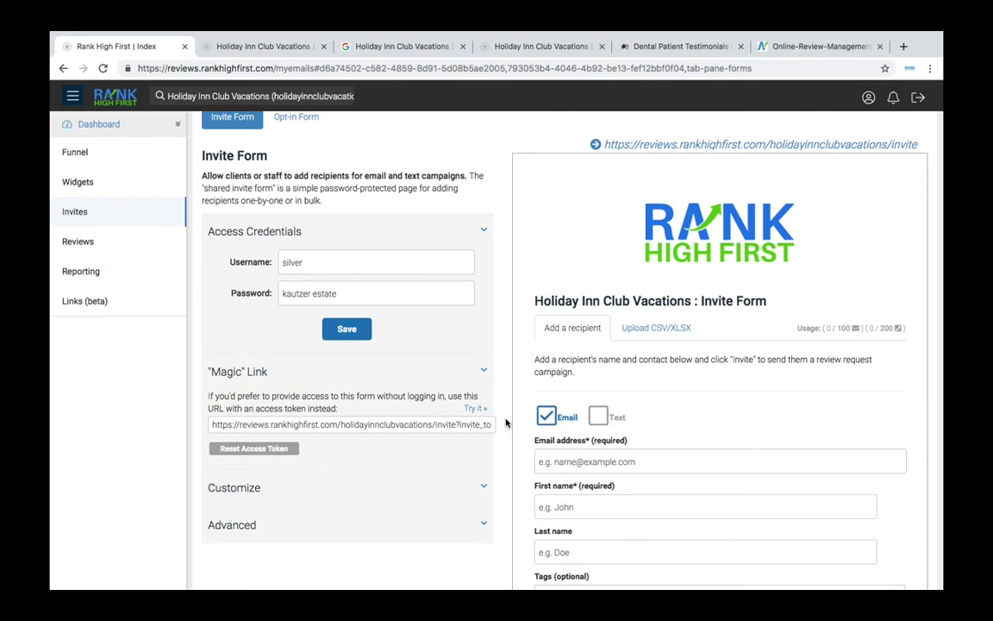
scroll(276, 196, up, 2)
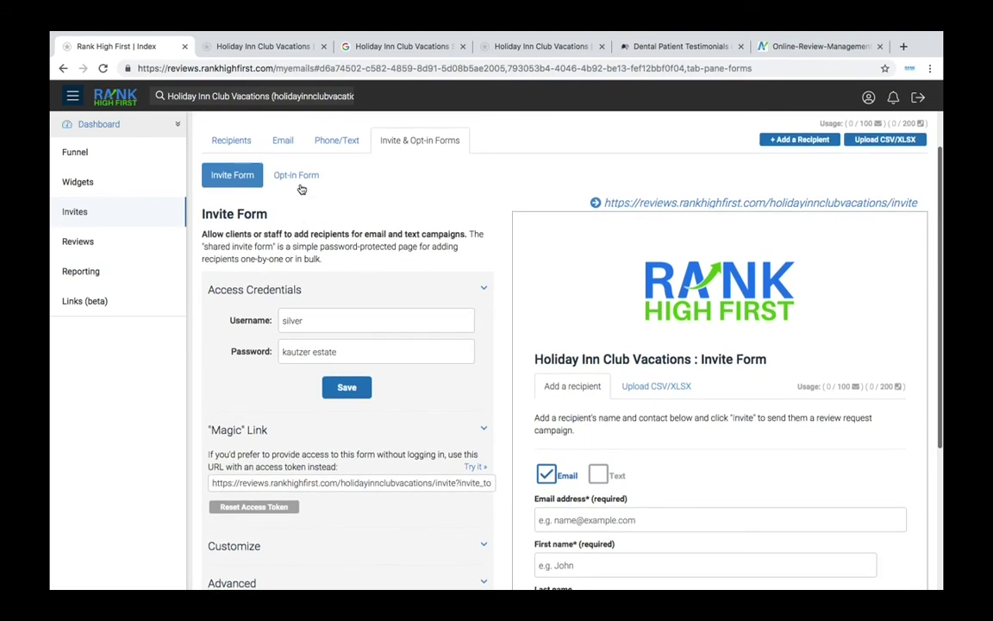
Open the customer opt-in form and select both Email and Text as contact methods in its preview
click(300, 183)
scroll(522, 270, down, 2)
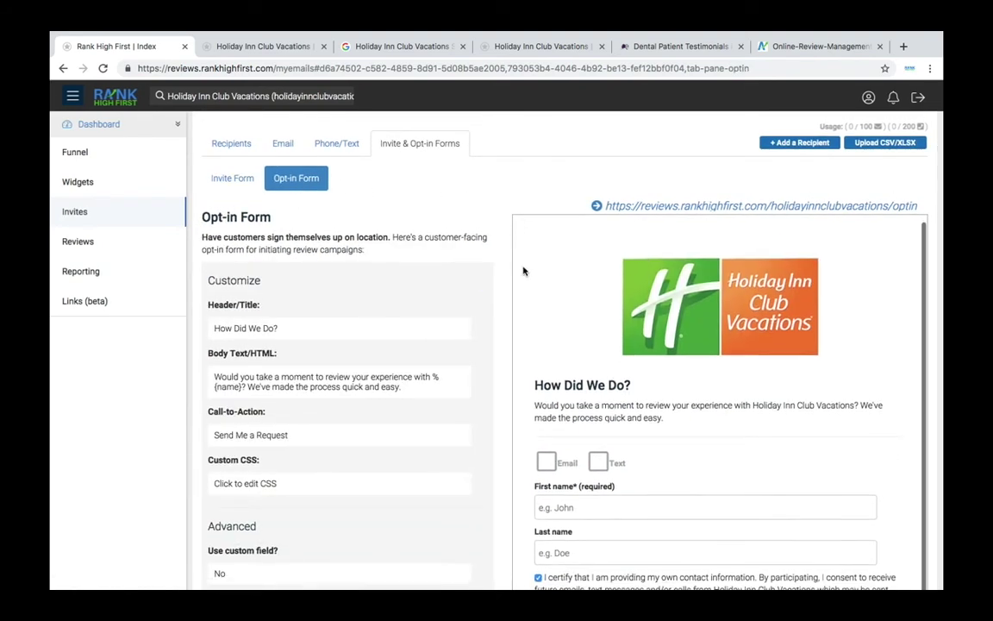
scroll(520, 298, down, 2)
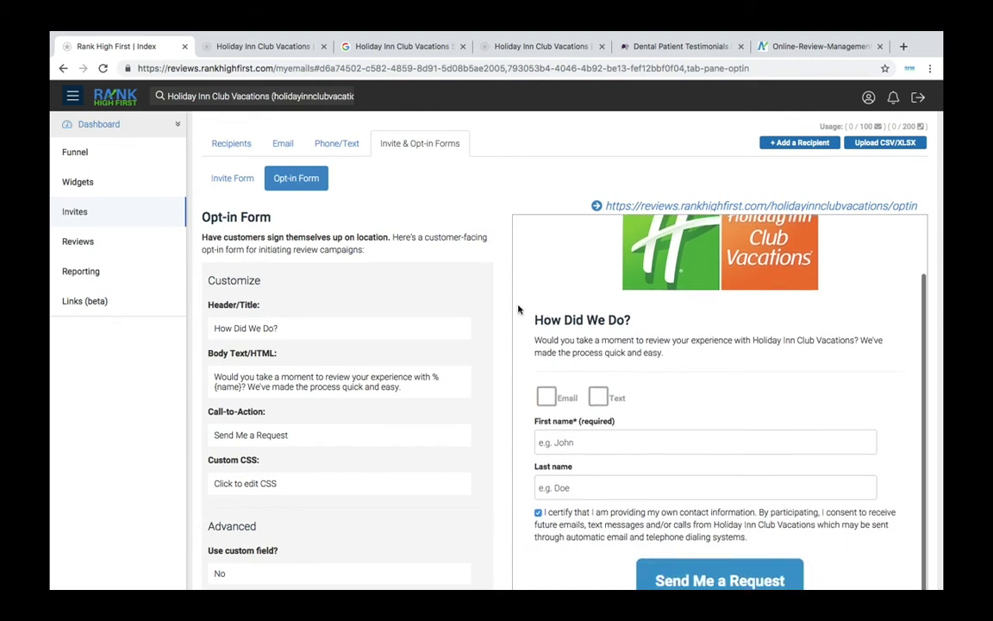
click(550, 379)
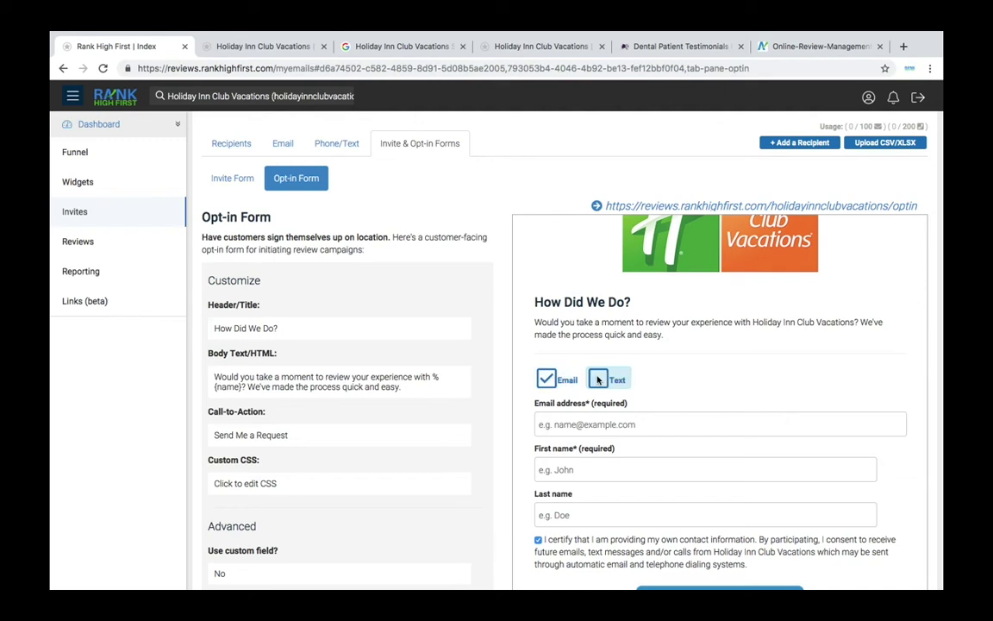
click(598, 379)
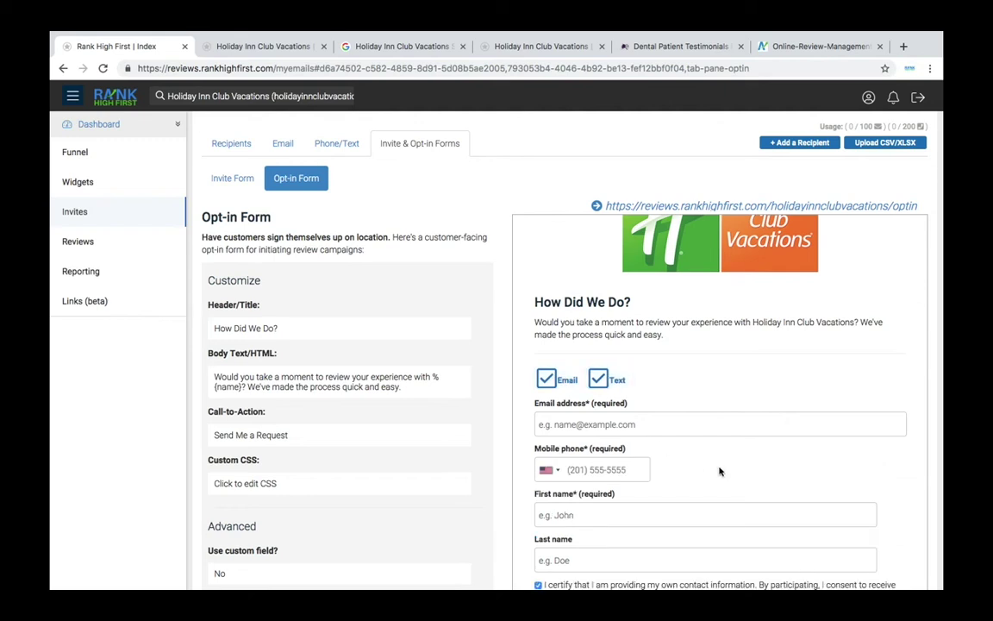
scroll(719, 470, down, 2)
scroll(720, 472, up, 1)
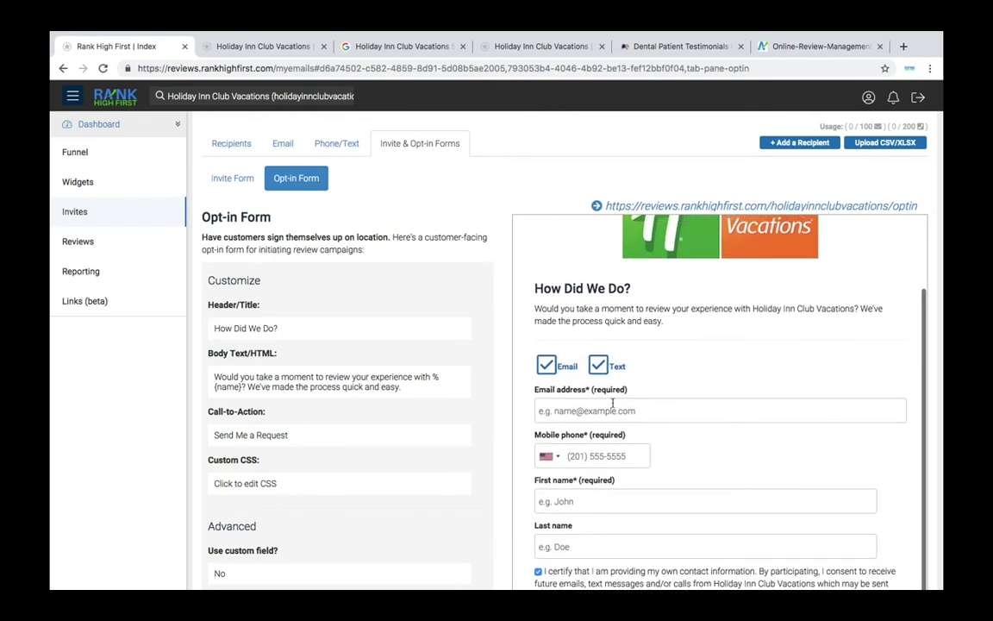
Leave only Text selected in the opt-in form preview and review the form from its logo to the request button
click(547, 360)
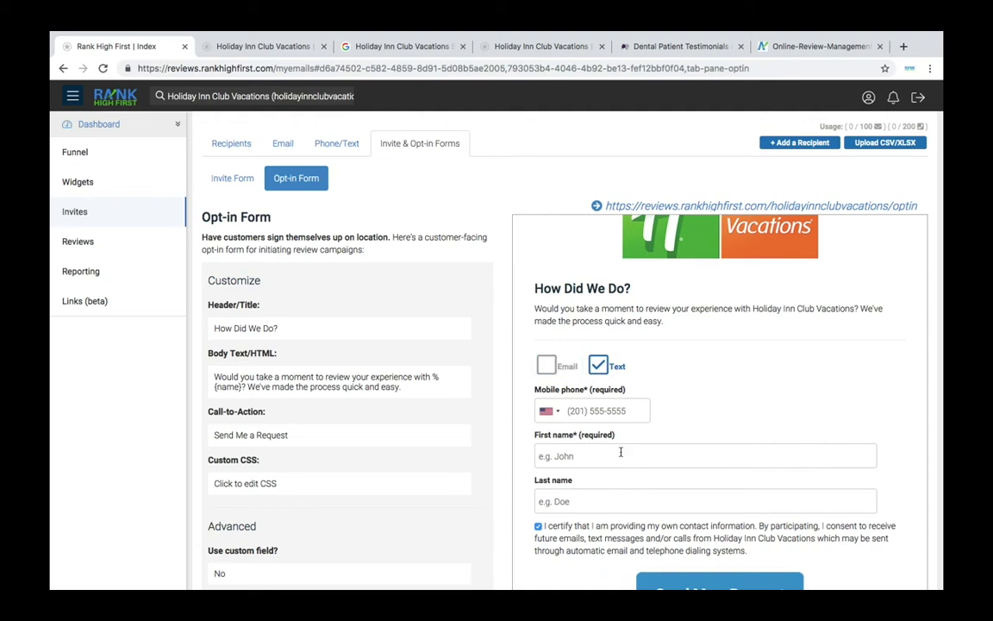
scroll(664, 420, up, 2)
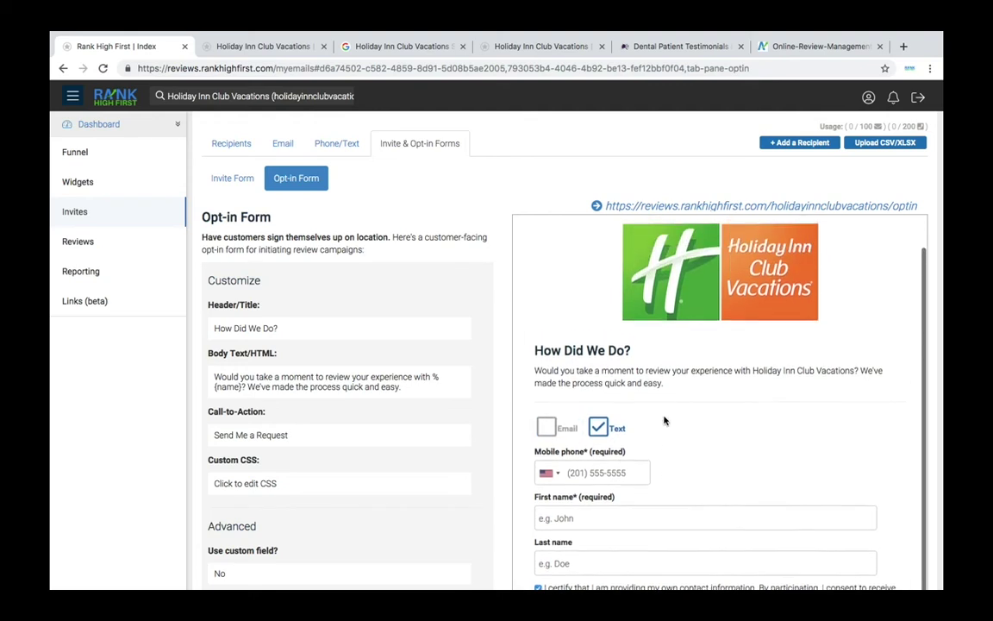
scroll(747, 413, down, 2)
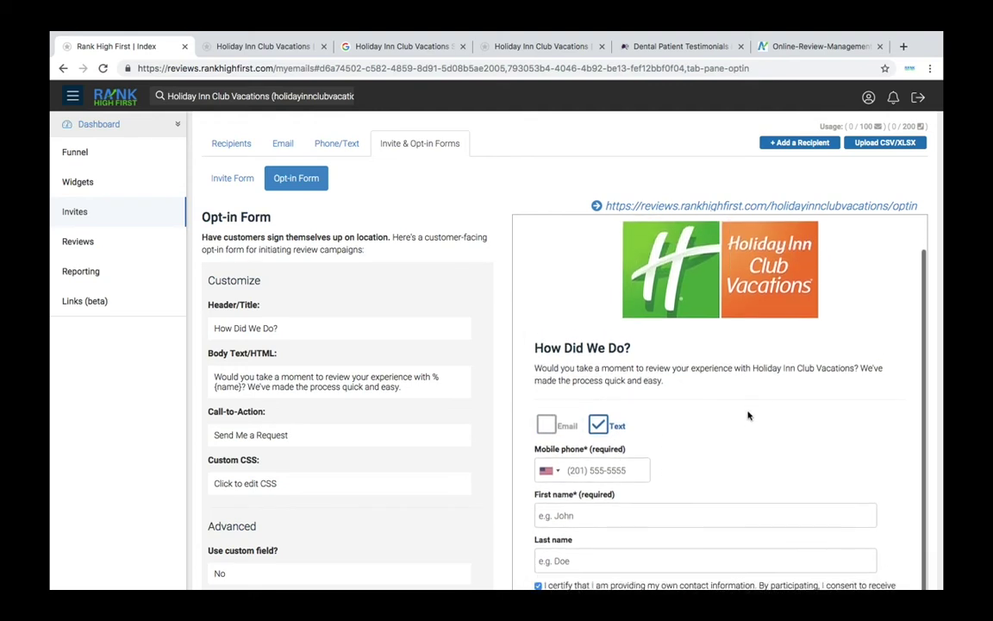
scroll(748, 415, down, 2)
scroll(749, 415, up, 2)
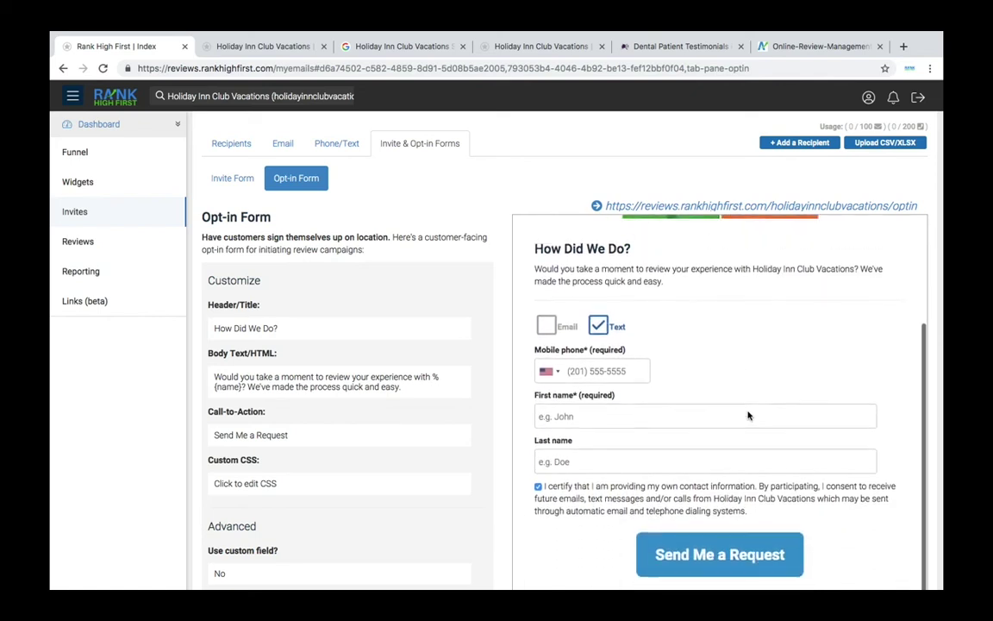
scroll(749, 416, up, 3)
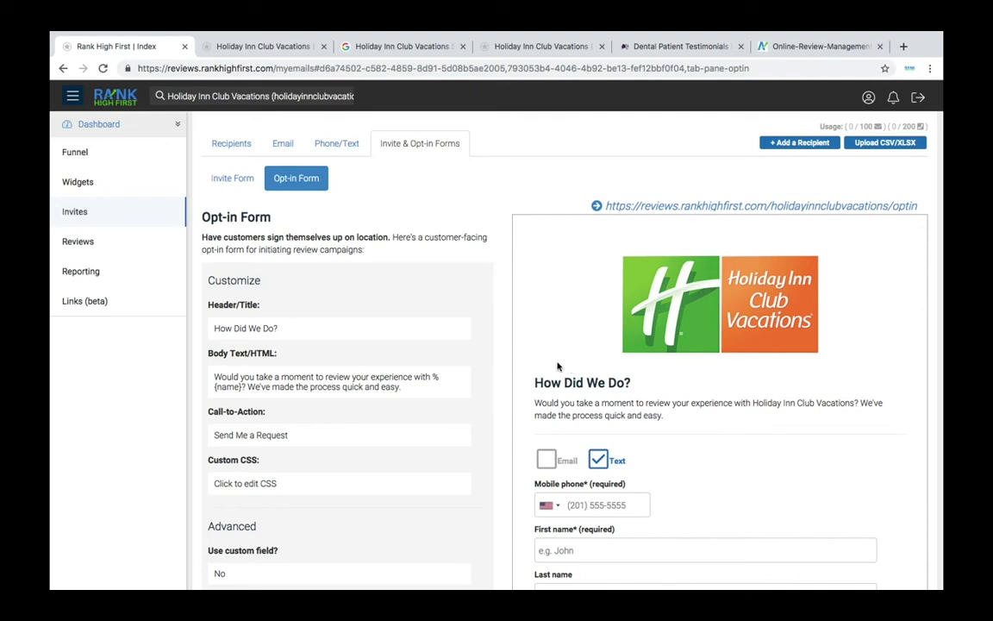
View the pending invite recipients, and browse the first page of all reviews with their ratings and statuses
click(230, 143)
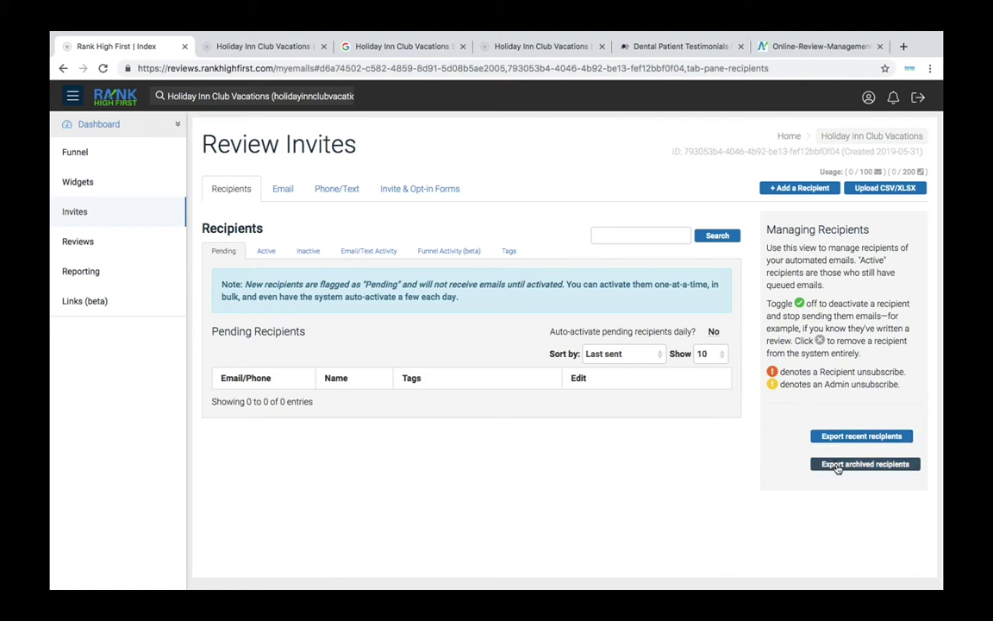
click(97, 243)
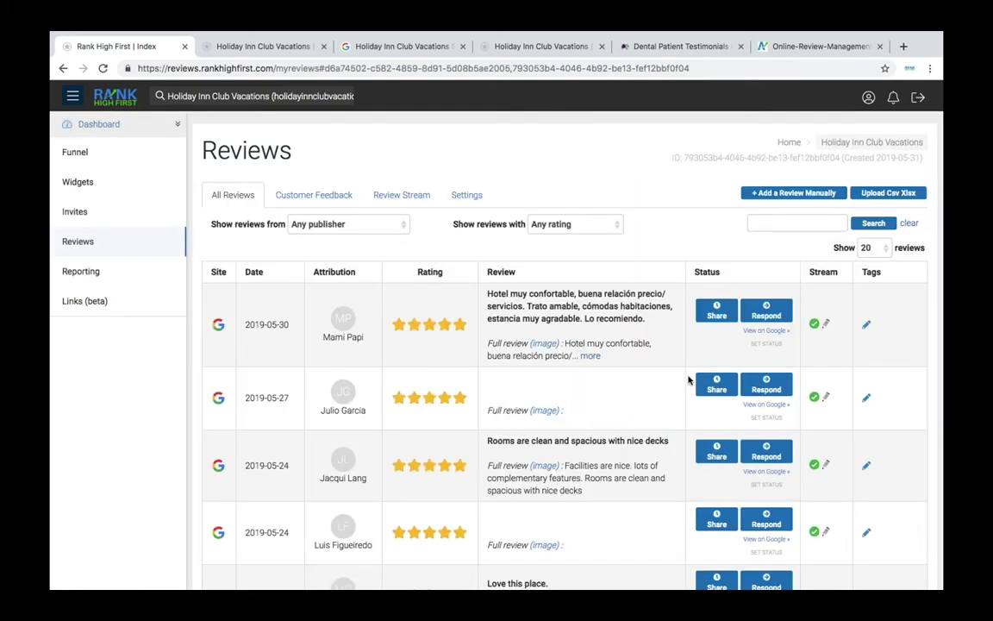
scroll(688, 379, down, 2)
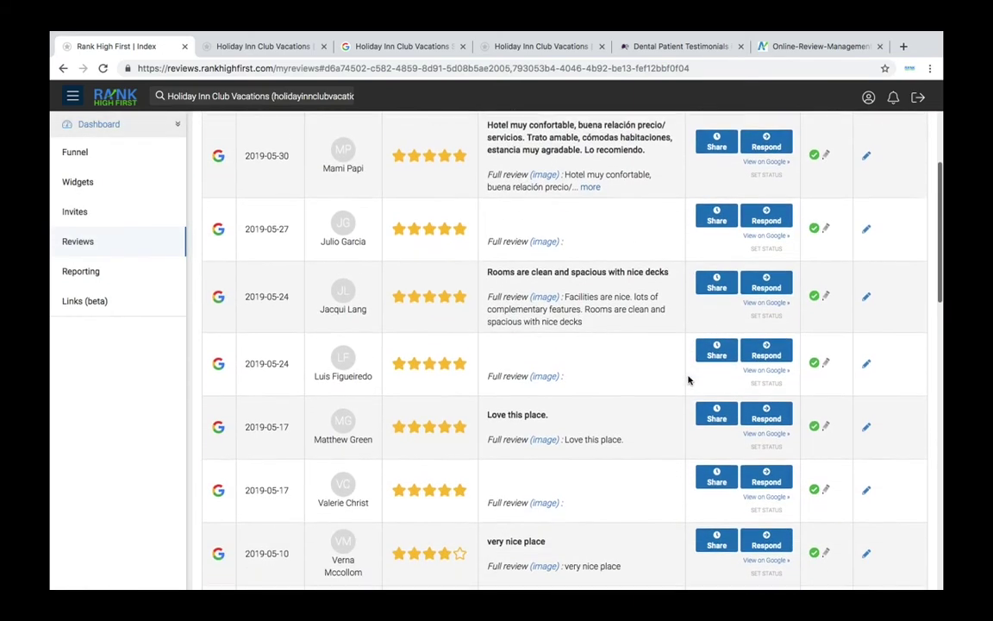
scroll(688, 379, down, 3)
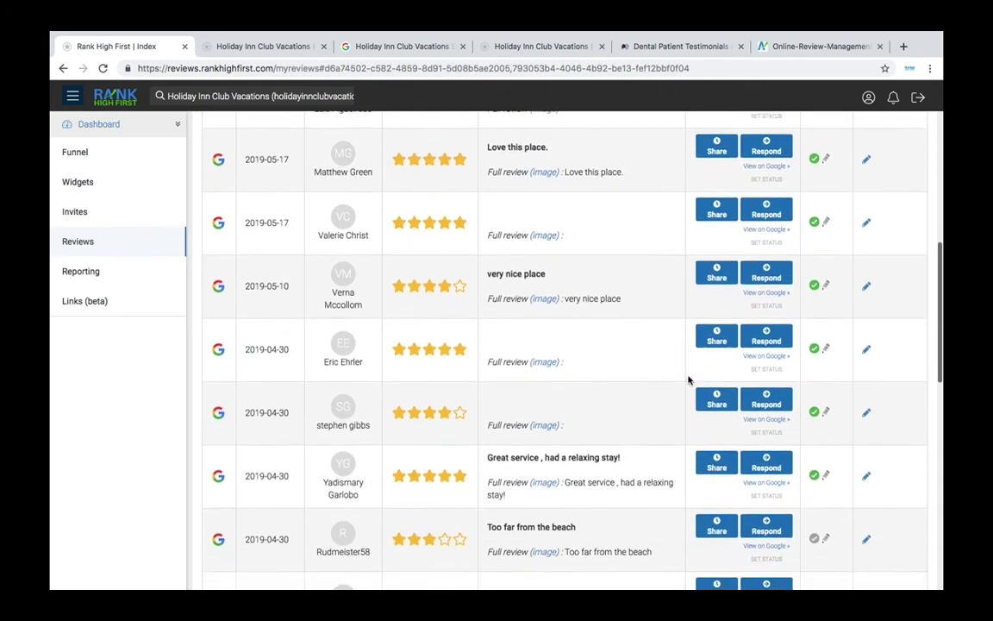
scroll(688, 379, down, 4)
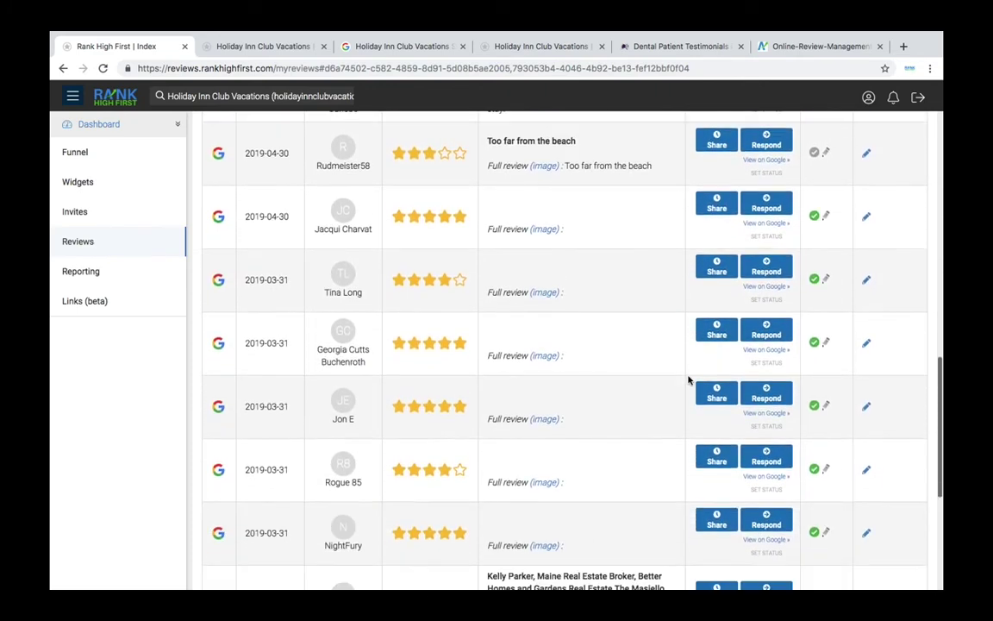
scroll(688, 380, down, 3)
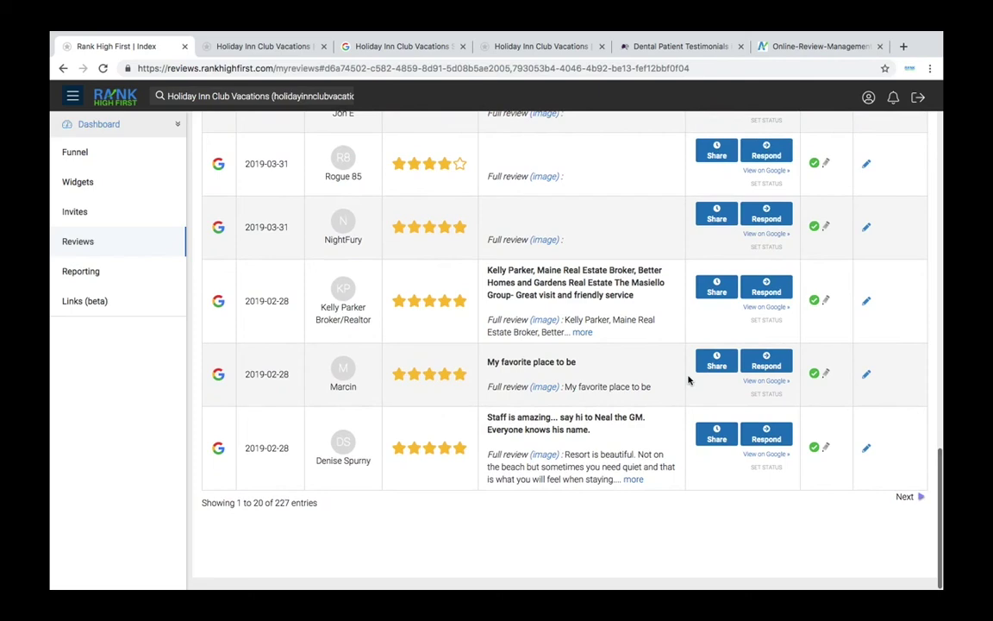
scroll(688, 379, up, 5)
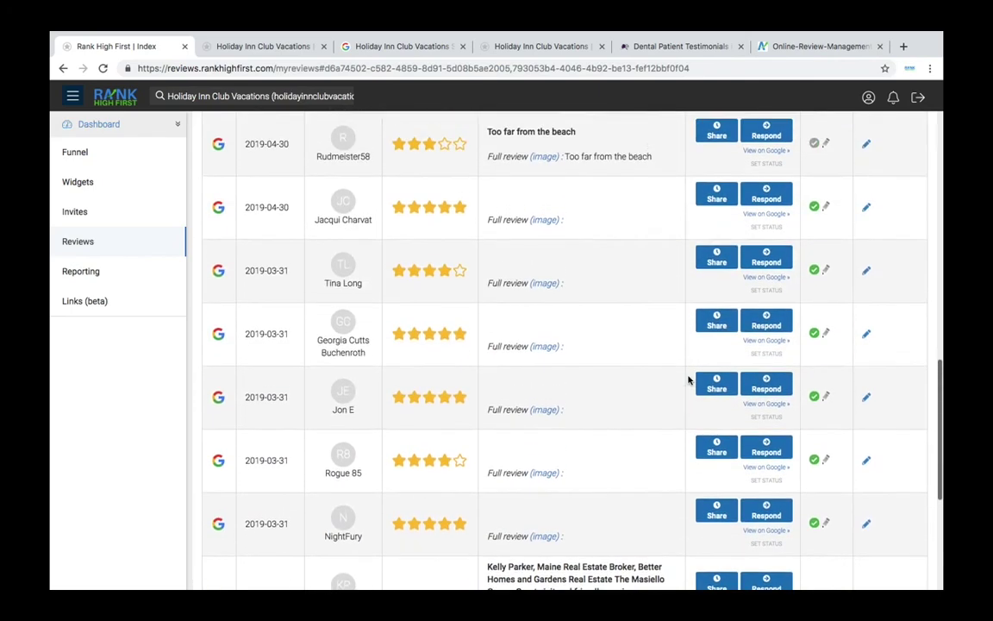
scroll(688, 379, up, 8)
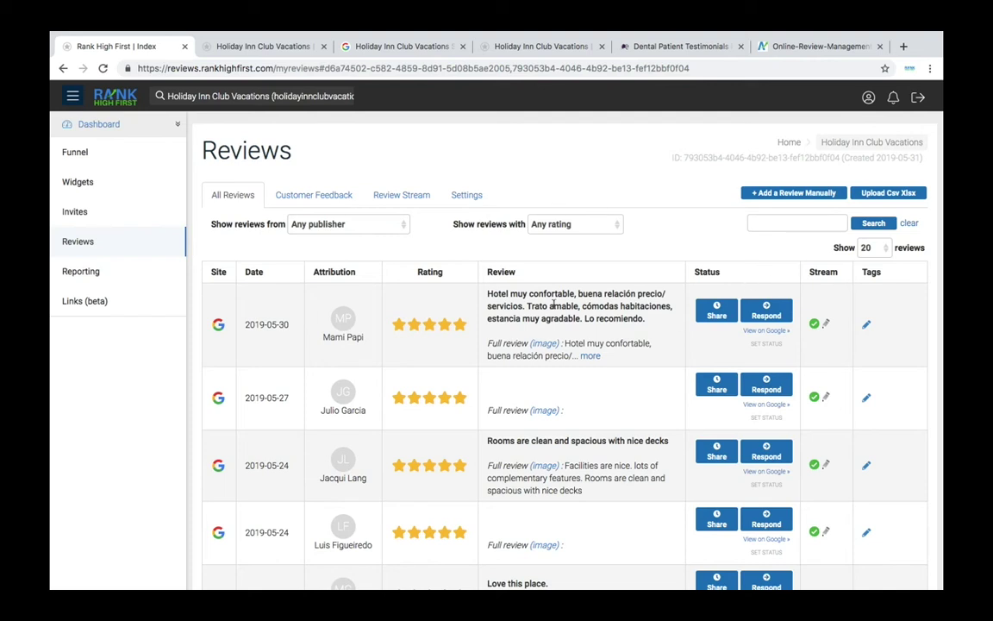
Look through the publisher and rating filter options for the reviews, and view the customer feedback
click(332, 223)
click(576, 227)
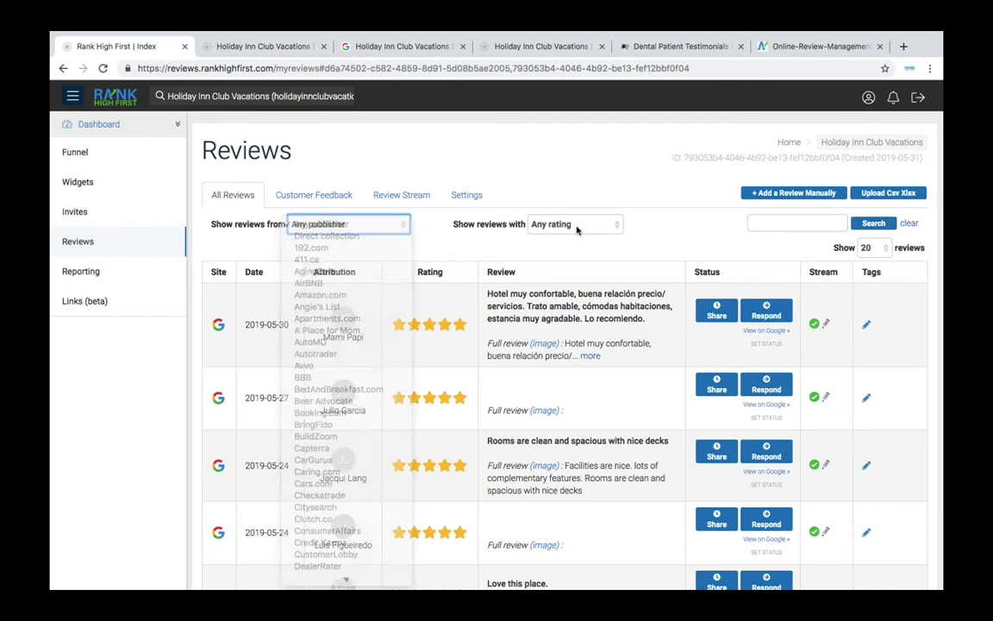
click(576, 226)
click(664, 228)
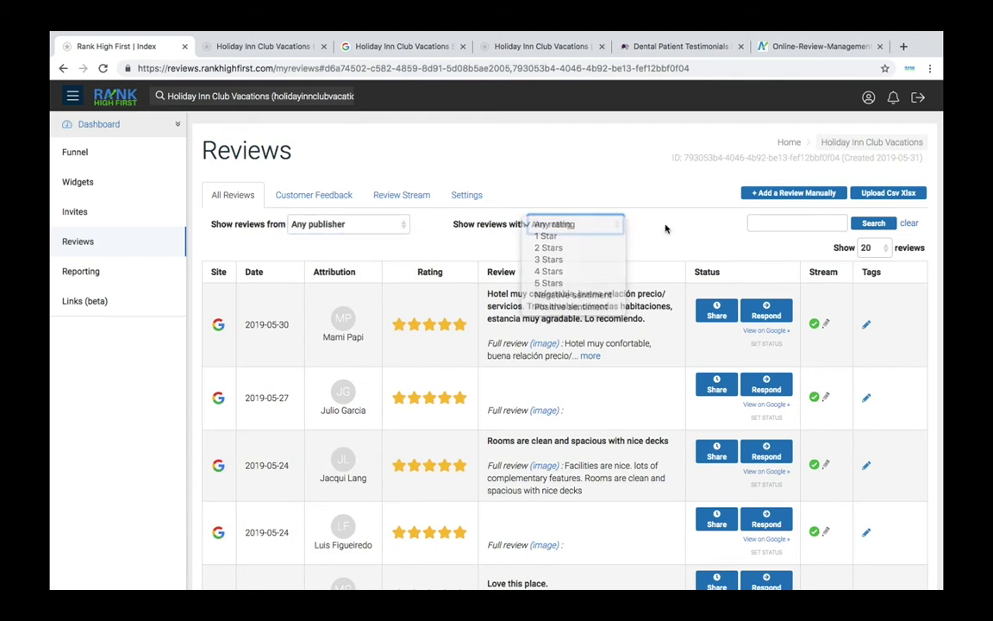
click(353, 202)
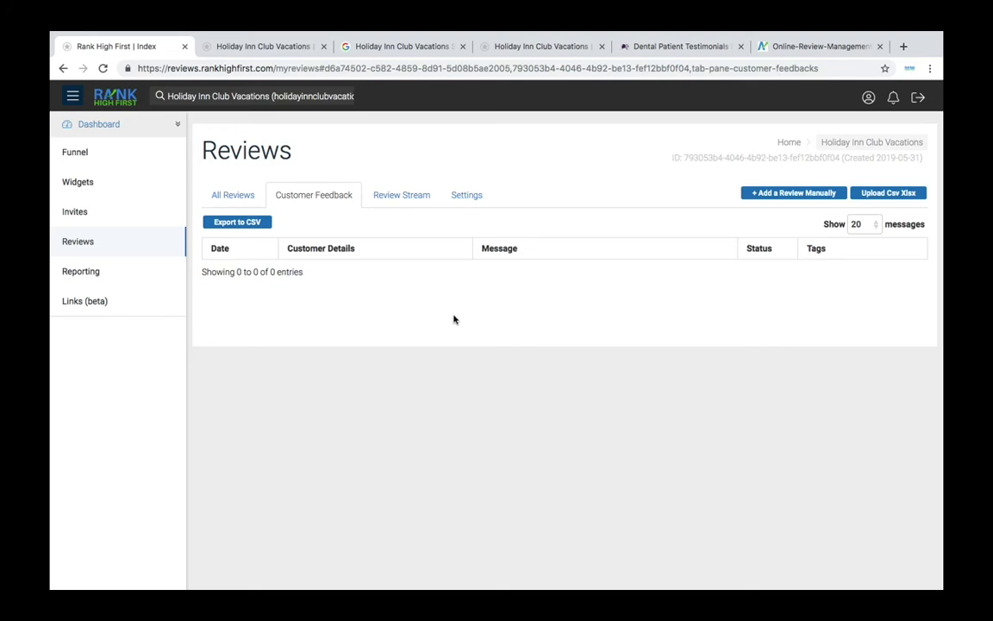
Open the review stream's customization settings and select its embed code
click(399, 199)
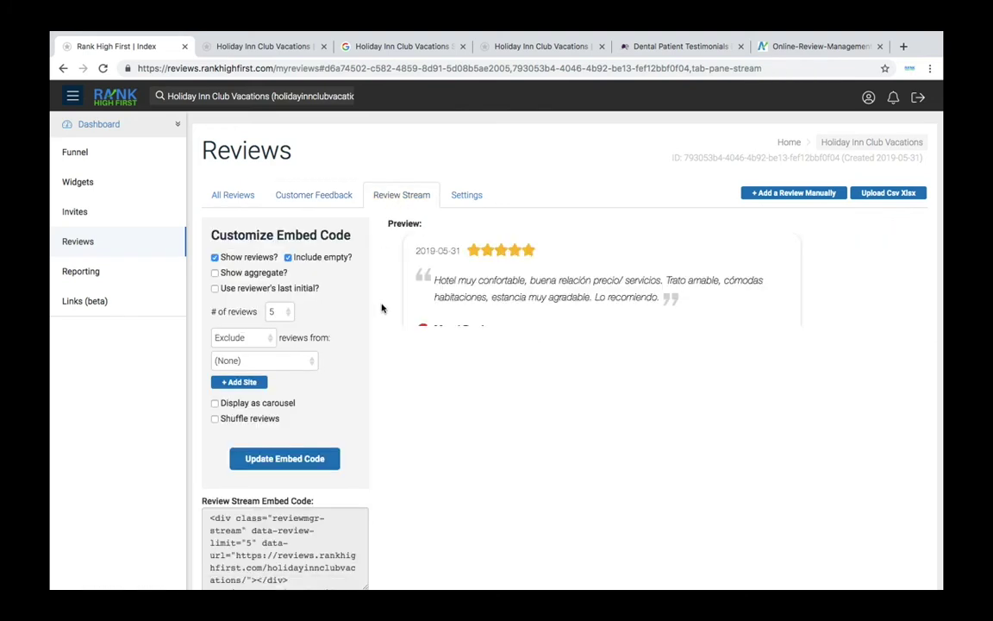
scroll(396, 412, down, 1)
scroll(396, 412, down, 1)
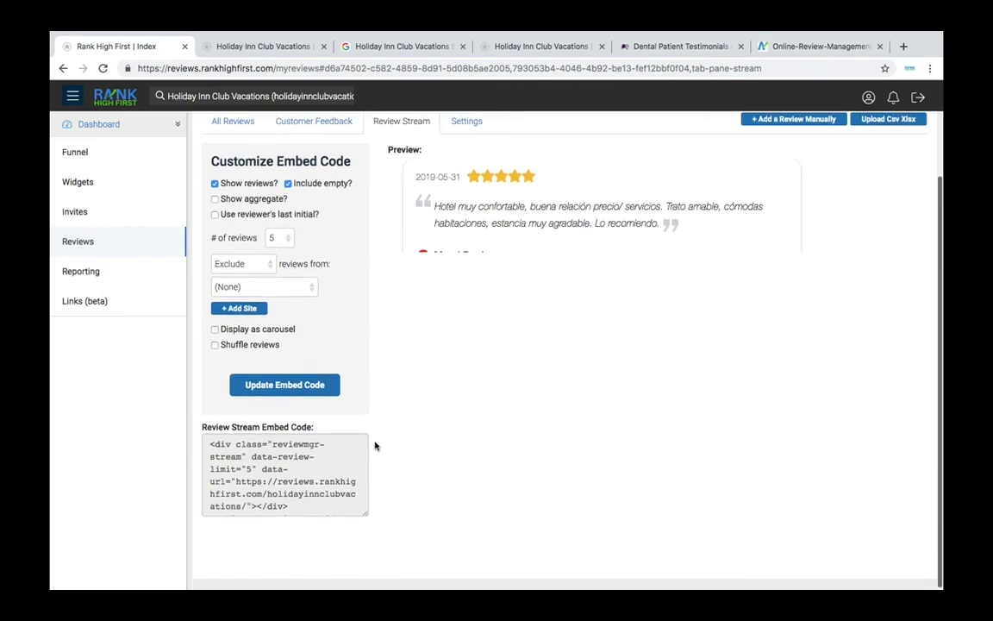
click(300, 478)
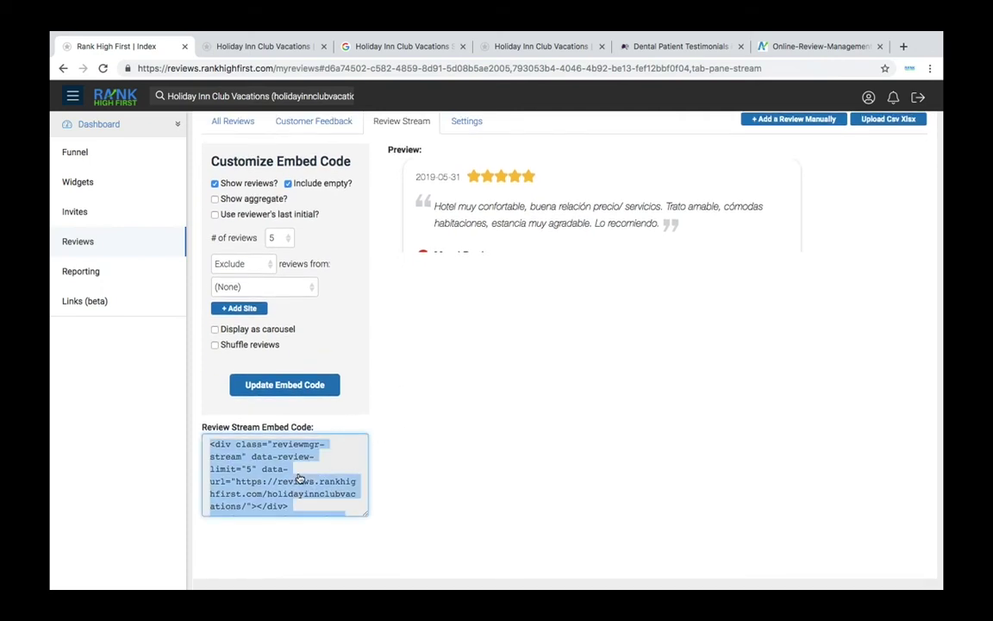
Switch to the dental practice's patient reviews page and examine how the embedded review stream shows ratings, comments and review sources
click(452, 450)
scroll(408, 449, up, 1)
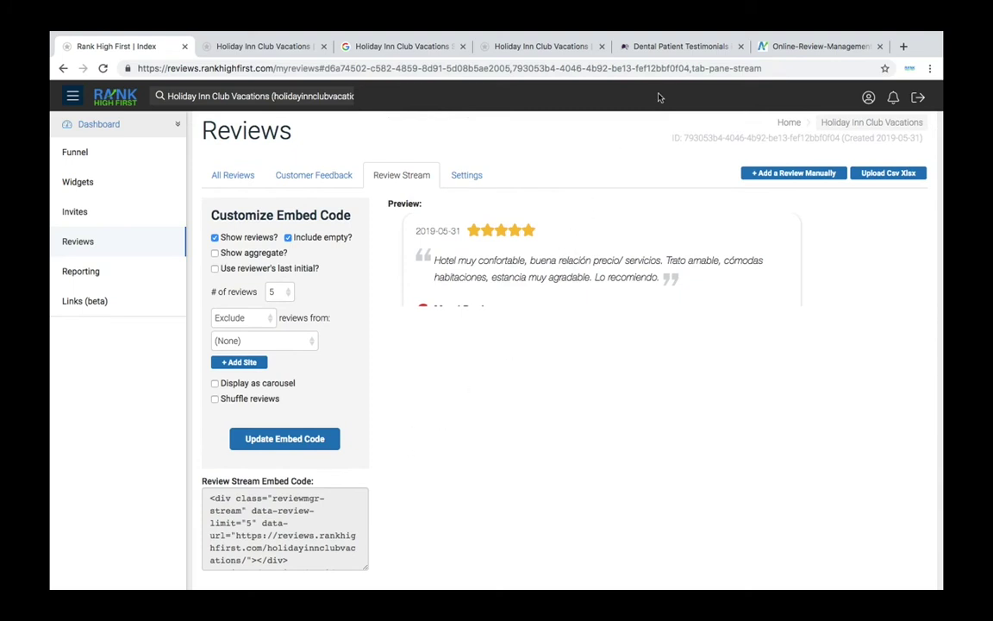
click(671, 47)
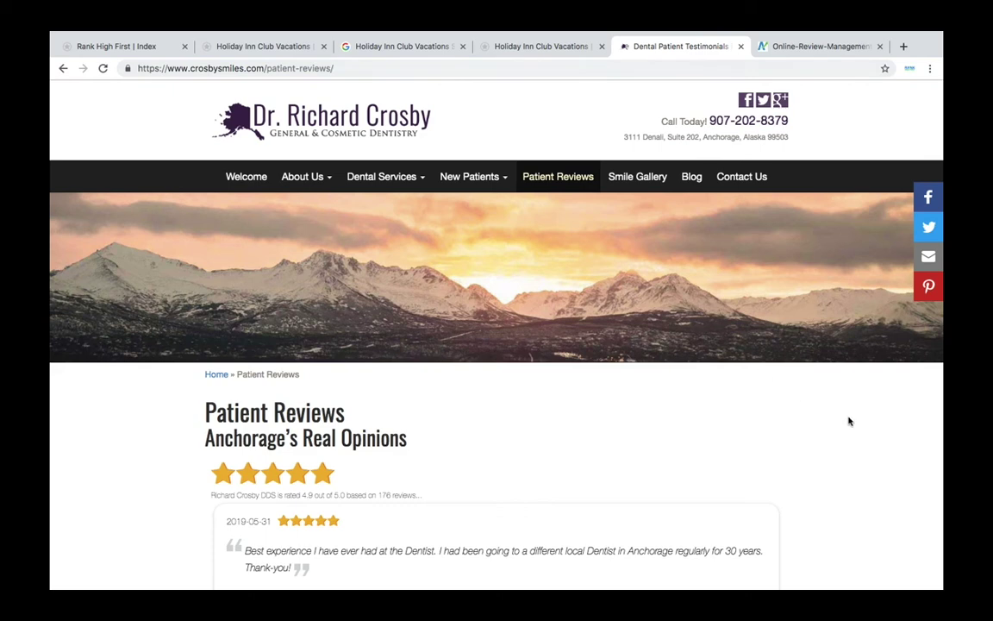
scroll(836, 418, down, 3)
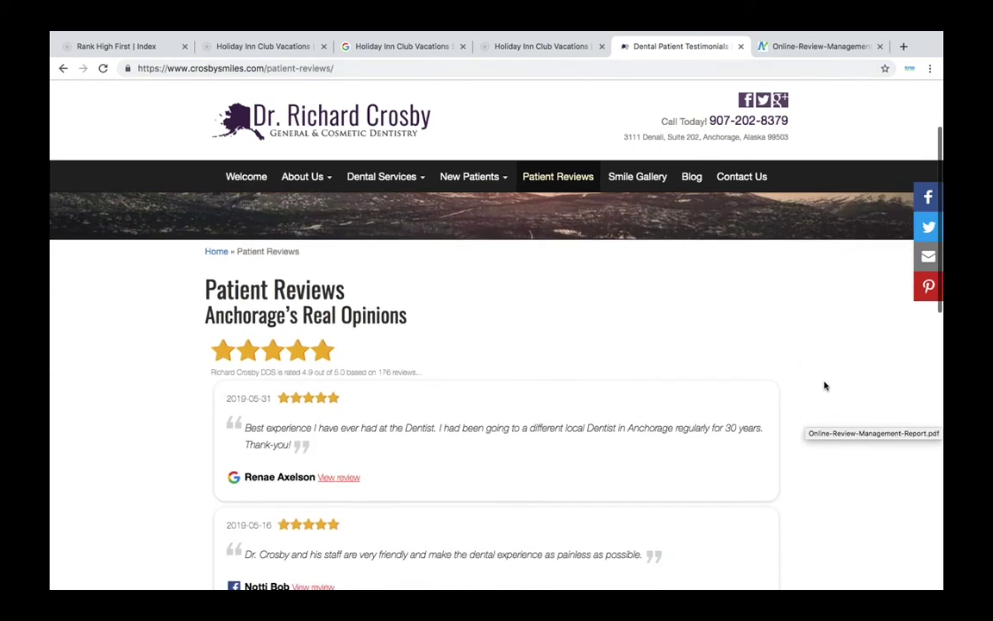
scroll(824, 386, down, 3)
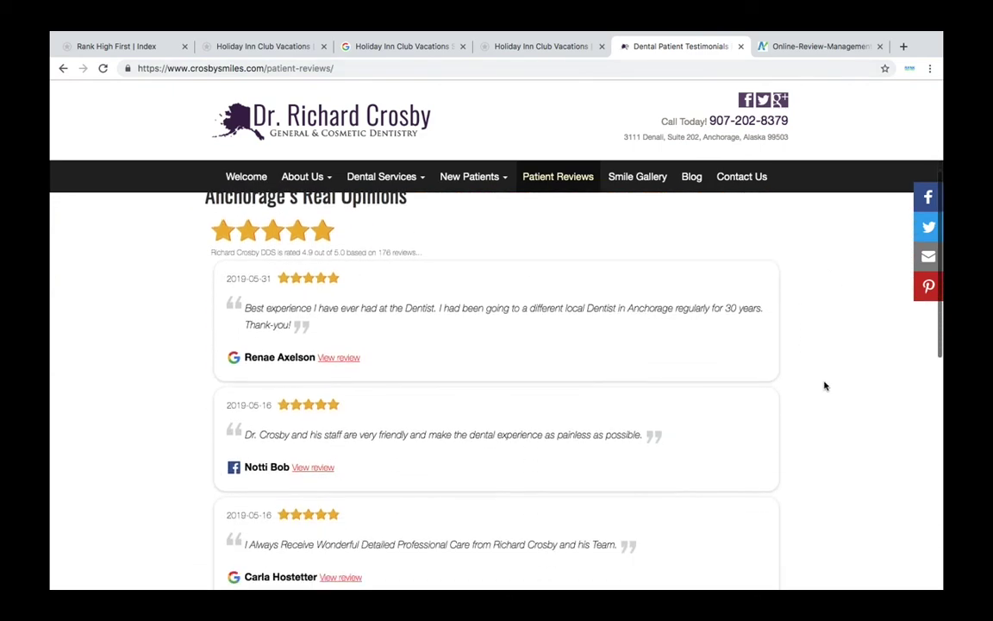
scroll(824, 385, down, 5)
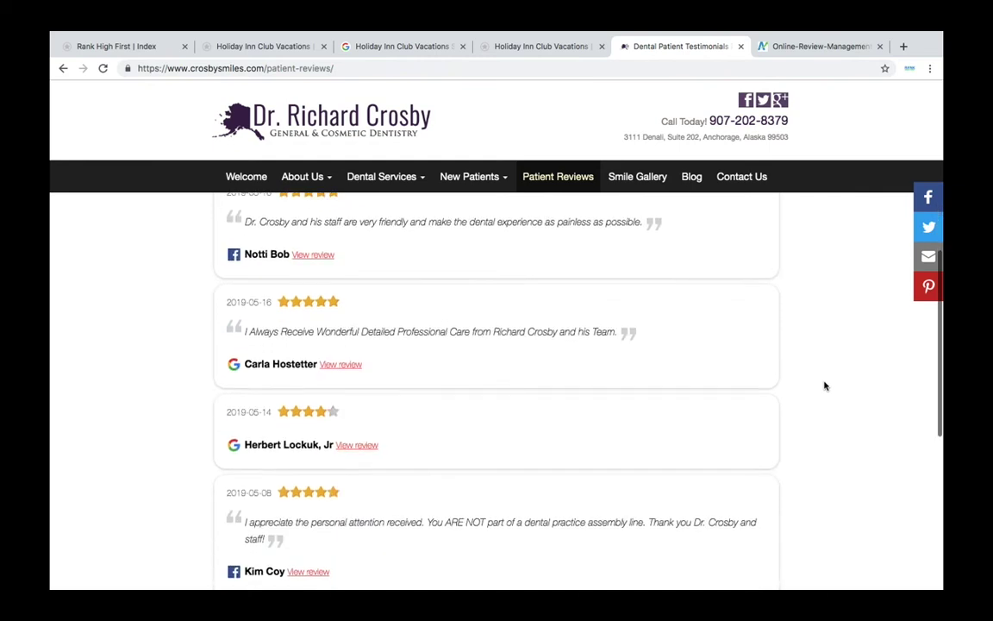
scroll(824, 385, down, 2)
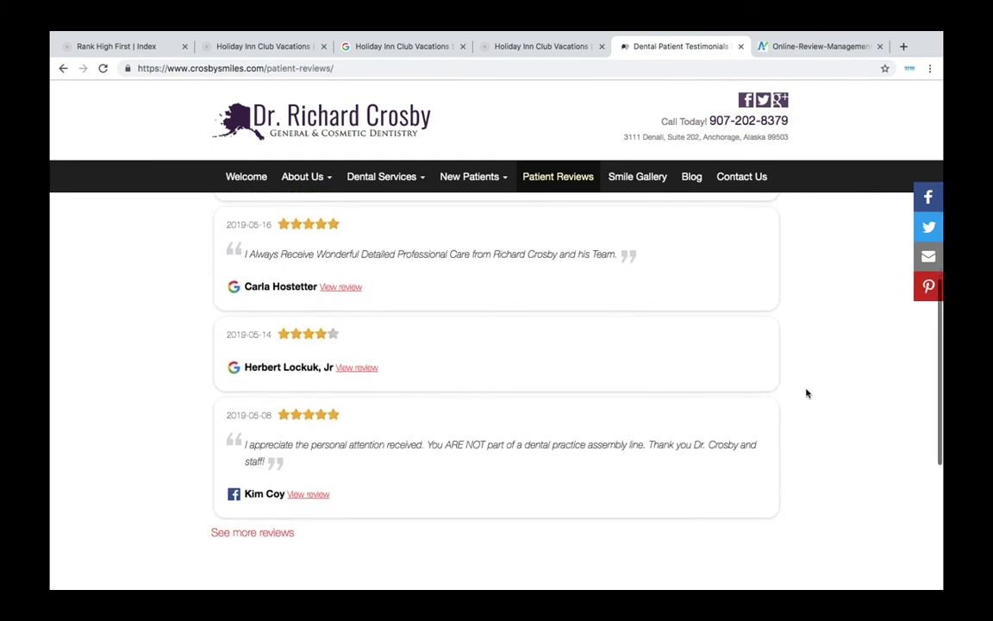
scroll(807, 393, up, 5)
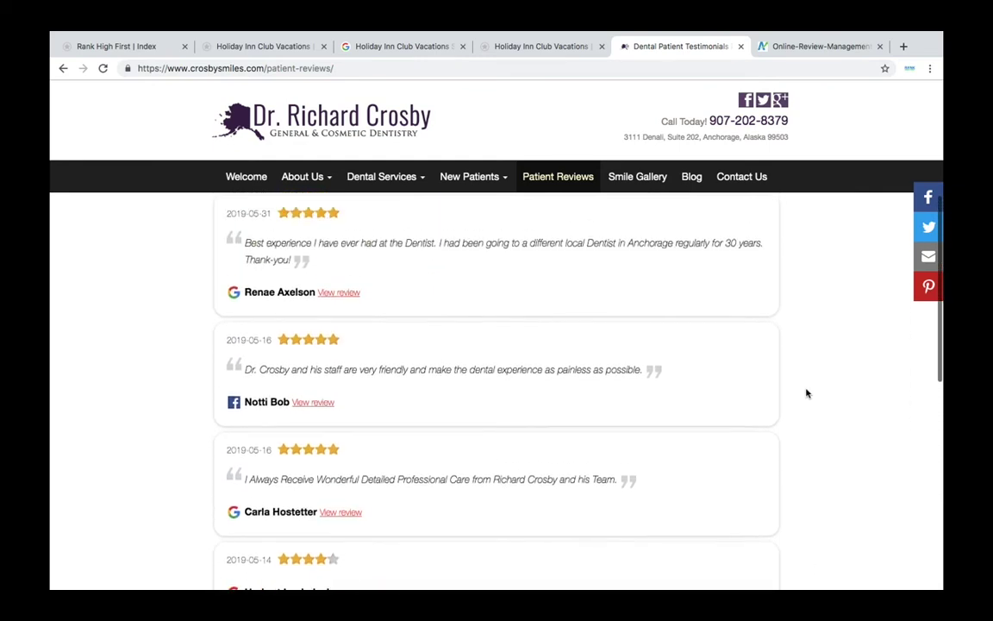
scroll(807, 393, up, 3)
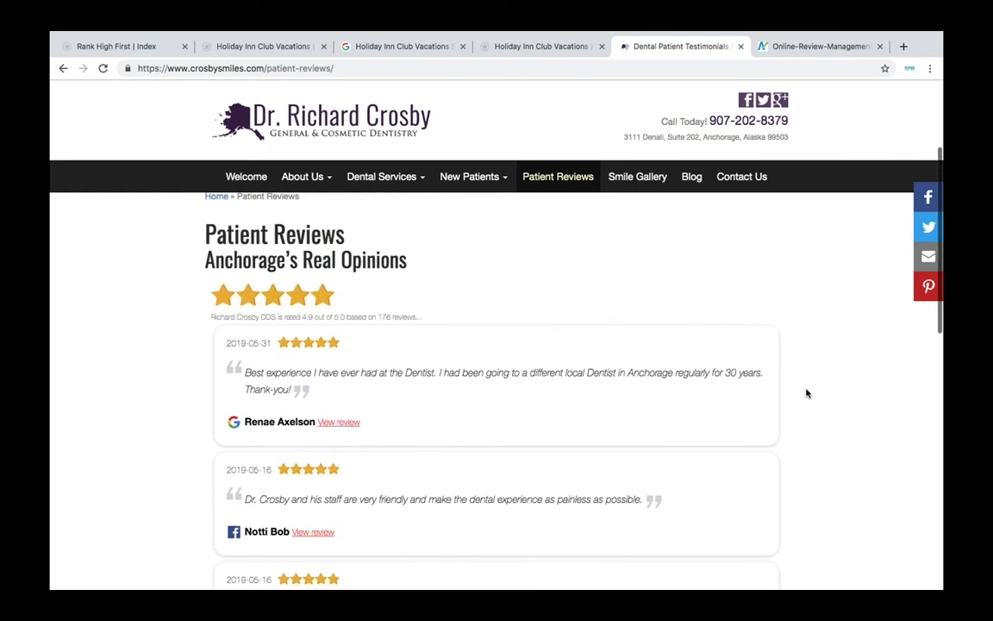
scroll(806, 393, down, 2)
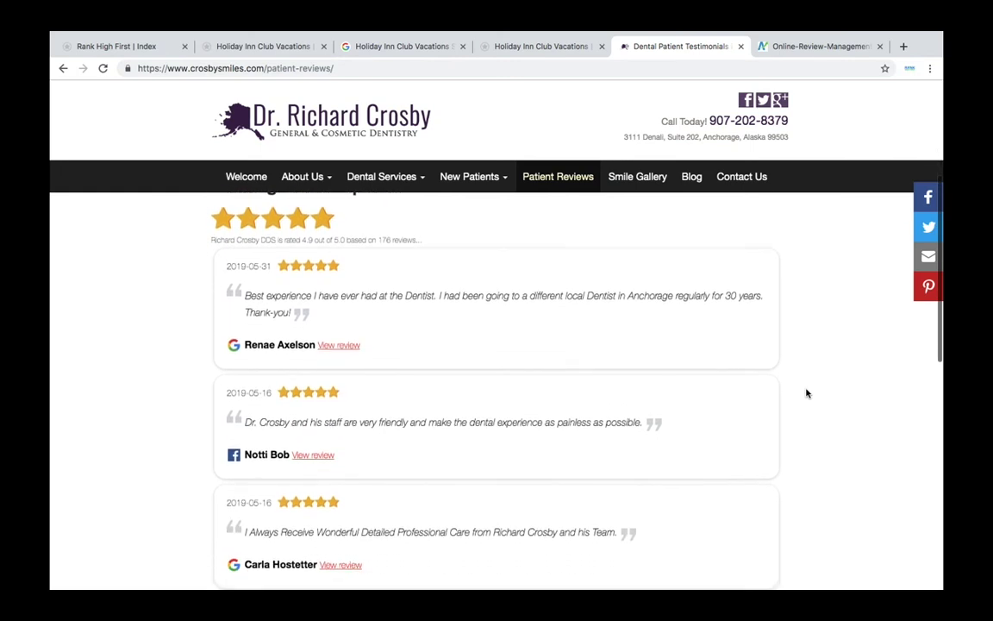
scroll(807, 393, up, 1)
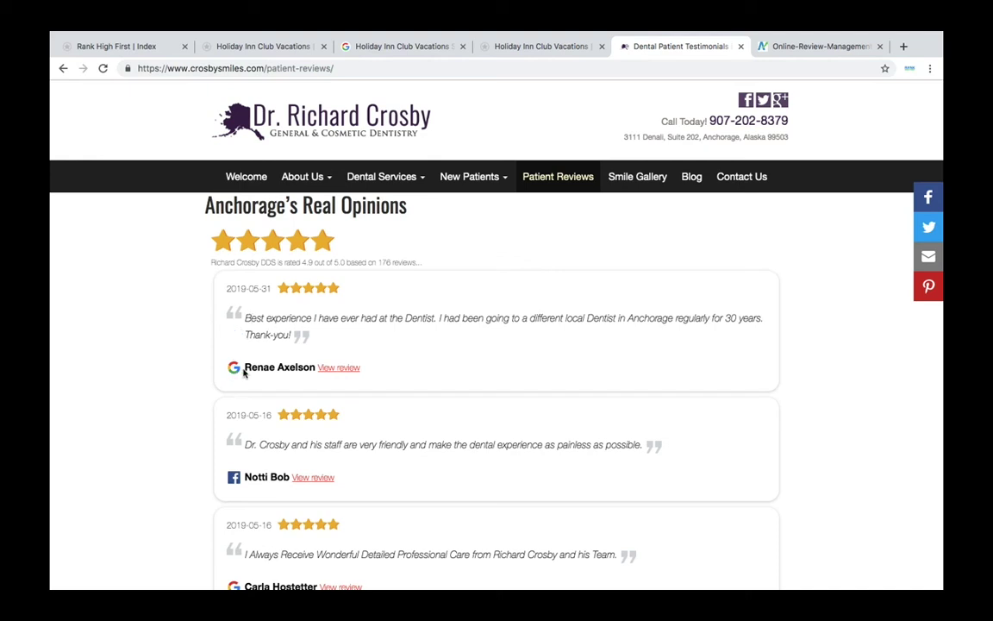
scroll(527, 343, down, 2)
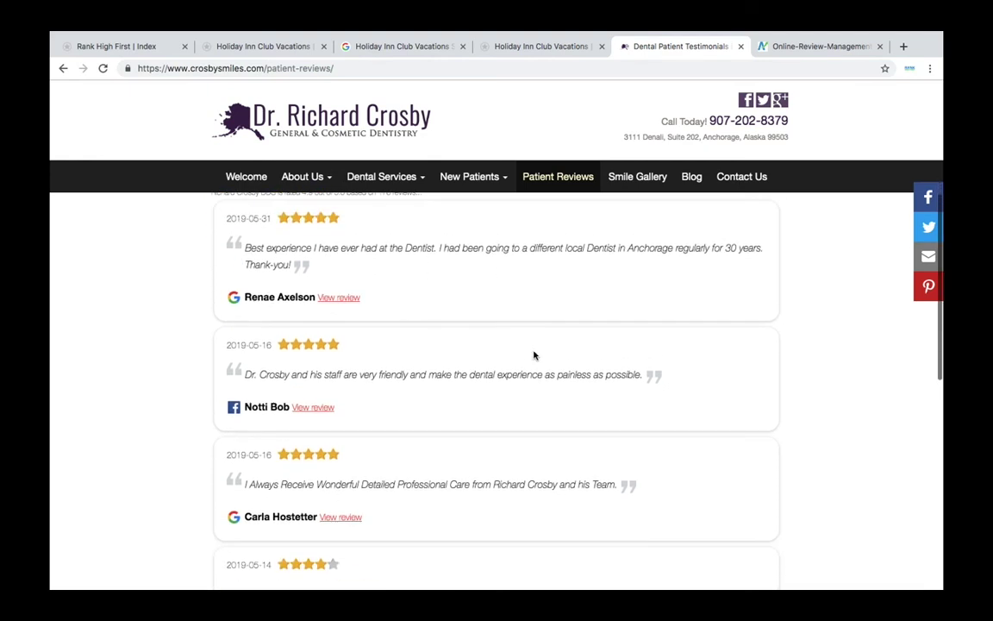
scroll(533, 353, up, 2)
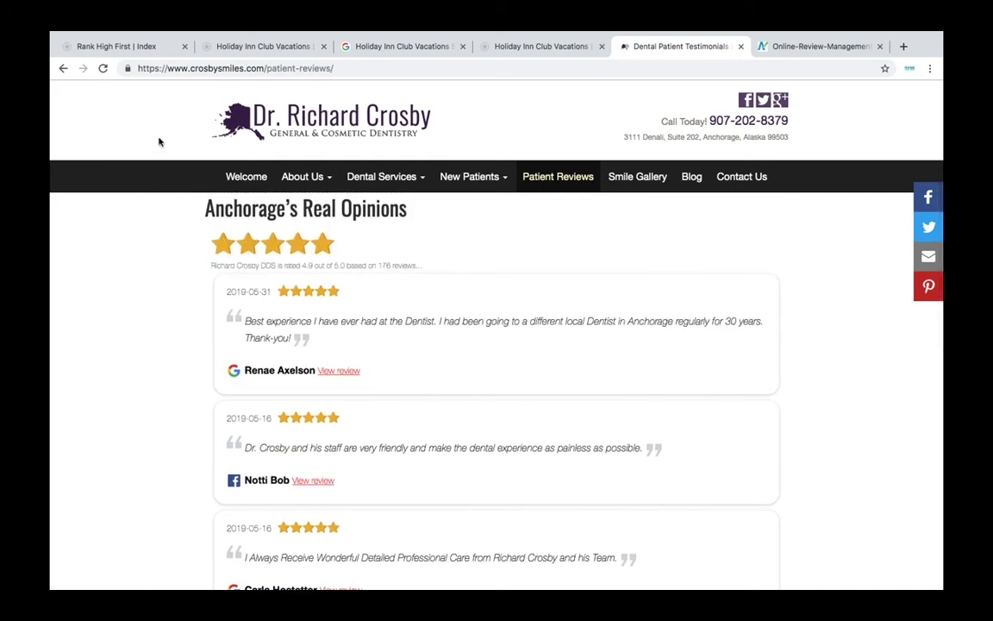
Return to the Rank High First dashboard, open the reviews settings and look through the auto-publish rating options, keeping 4 stars or more
click(131, 47)
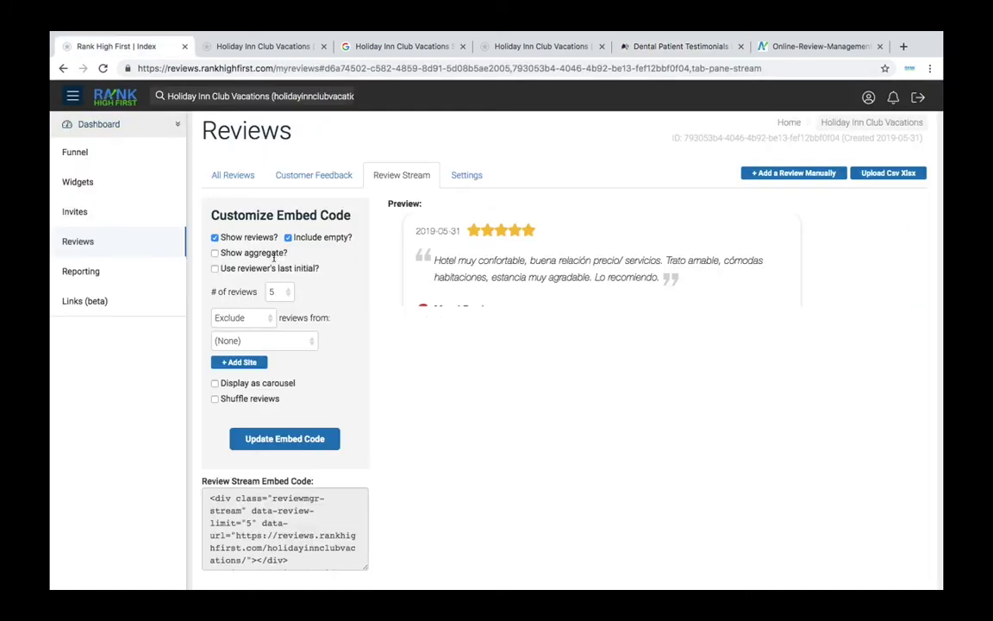
click(471, 173)
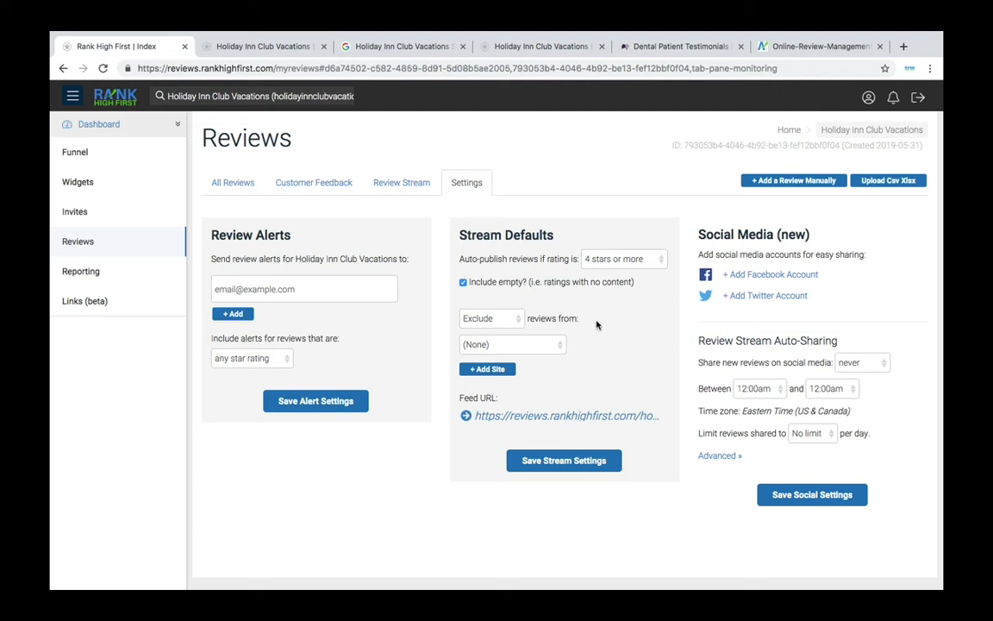
click(653, 262)
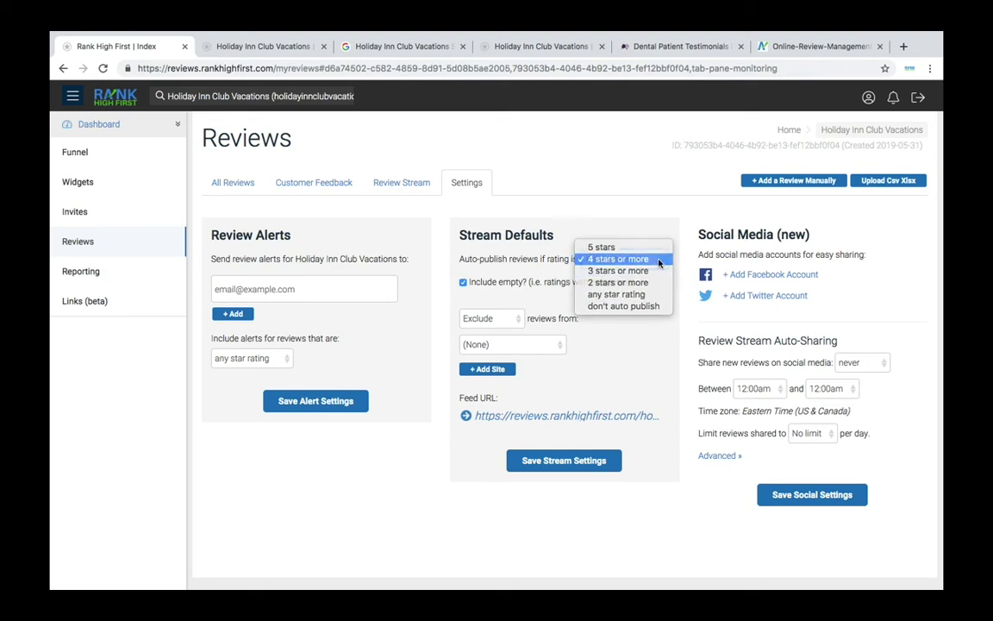
click(619, 258)
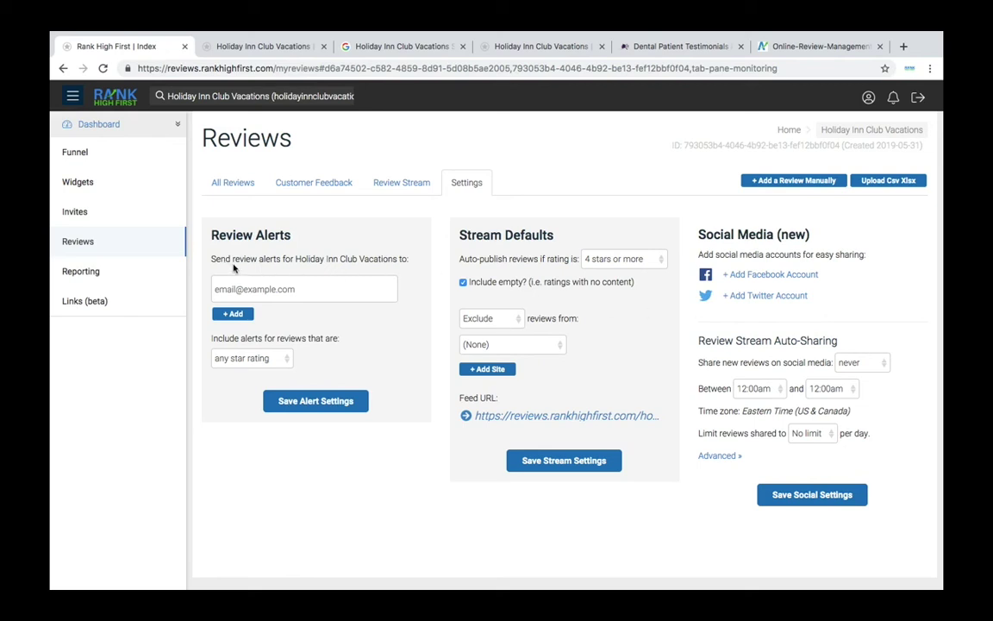
Open the reporting analytics and examine the overall reputation figures, including the total number of reviews
click(127, 272)
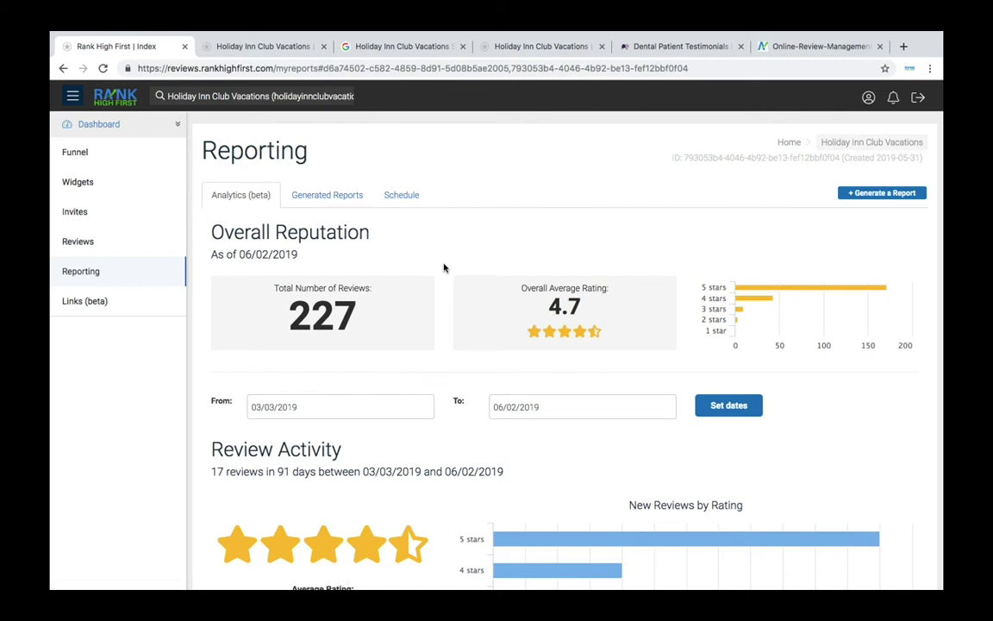
scroll(442, 263, down, 1)
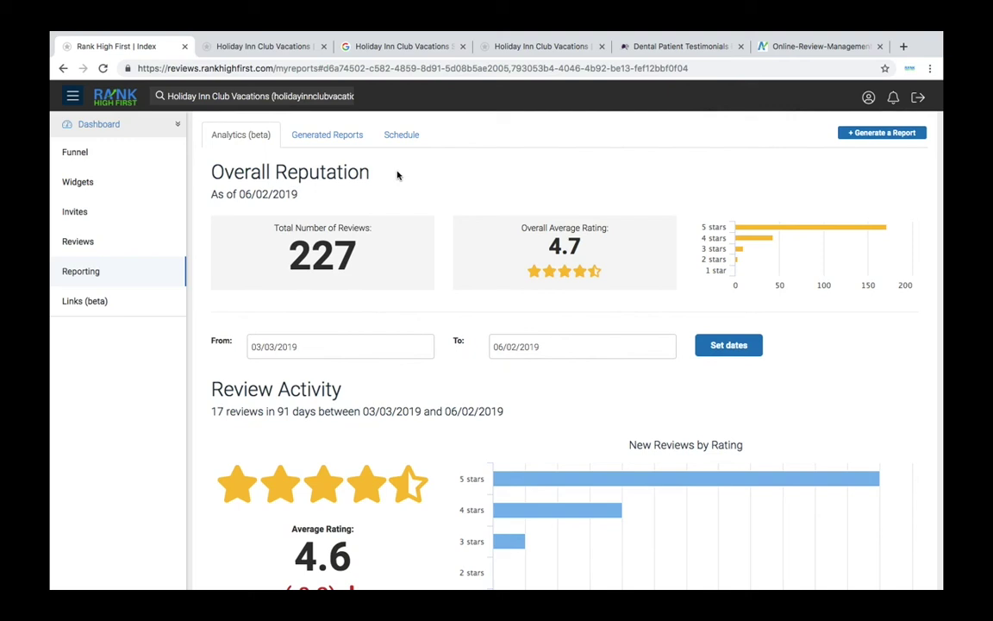
drag(361, 254, 291, 254)
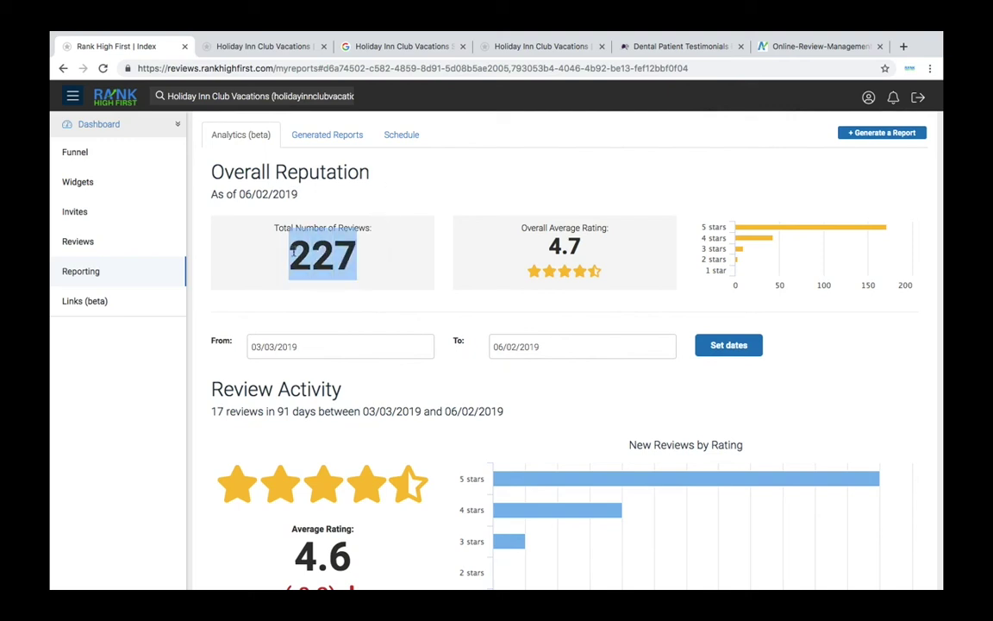
click(399, 263)
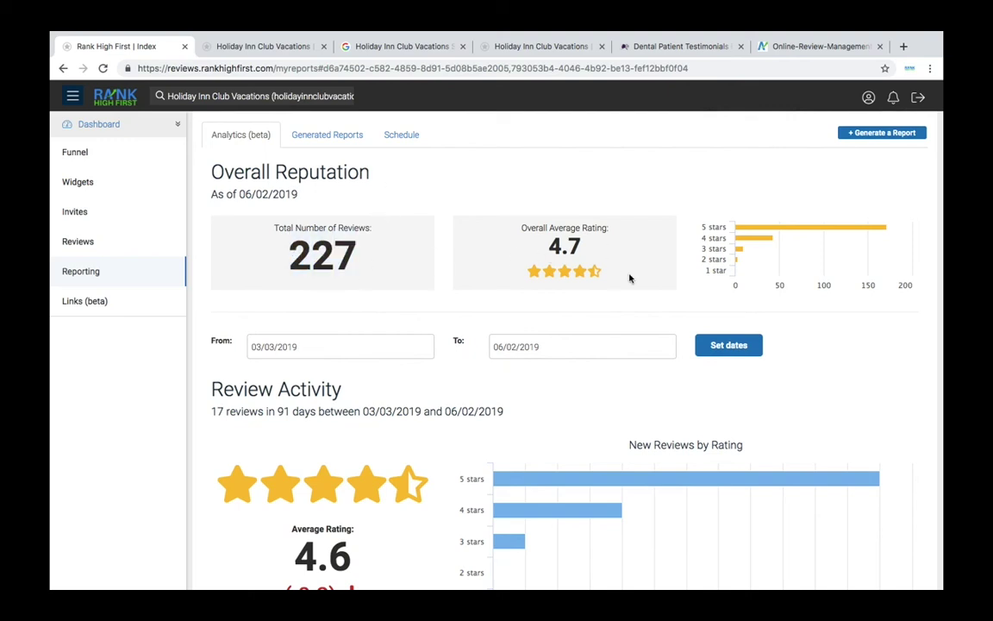
View the review activity and check the start and end date pickers without changing the period
scroll(632, 277, down, 5)
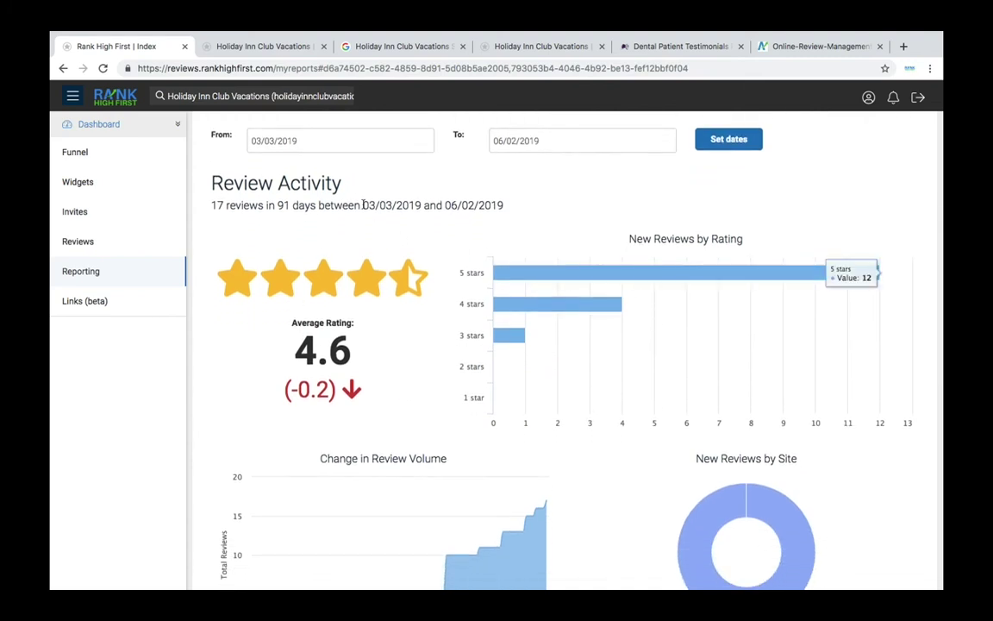
click(354, 141)
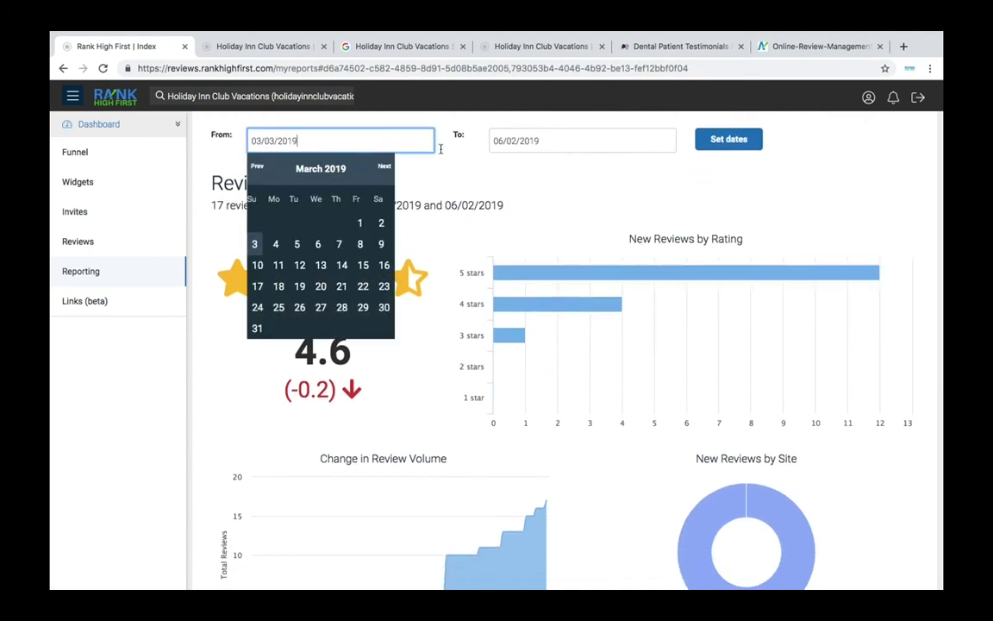
click(541, 143)
click(780, 189)
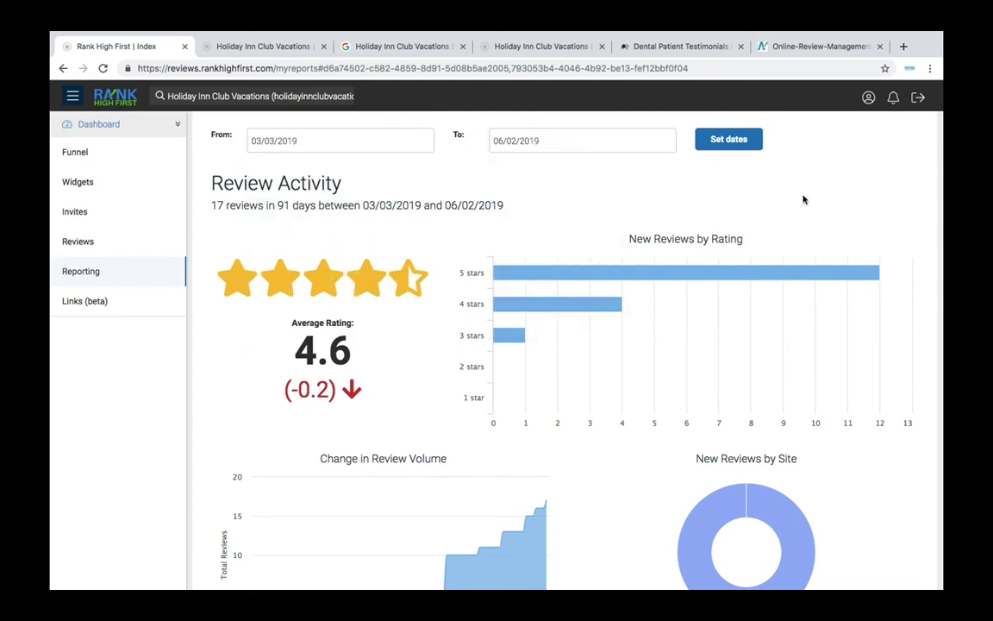
Examine the review volume and site charts and the sentiment word clouds, and return to the overall reputation summary
scroll(869, 300, down, 3)
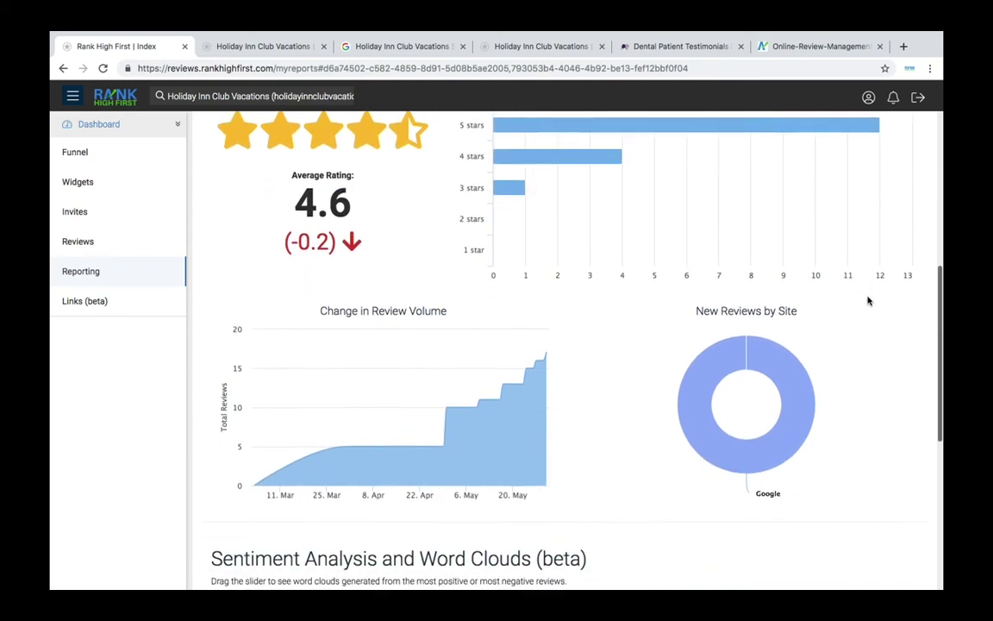
scroll(596, 296, down, 4)
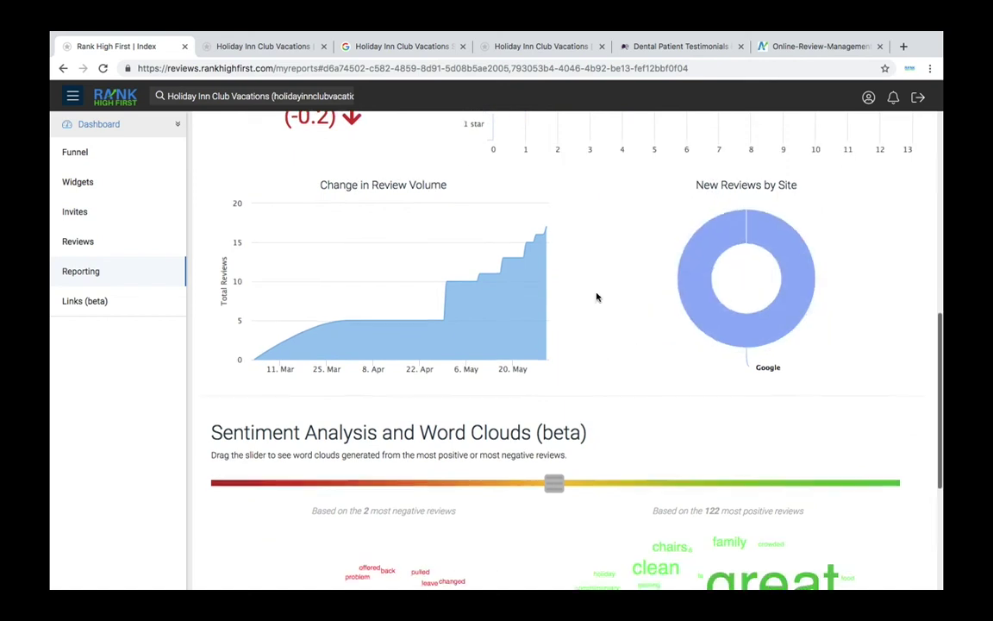
scroll(596, 295, down, 3)
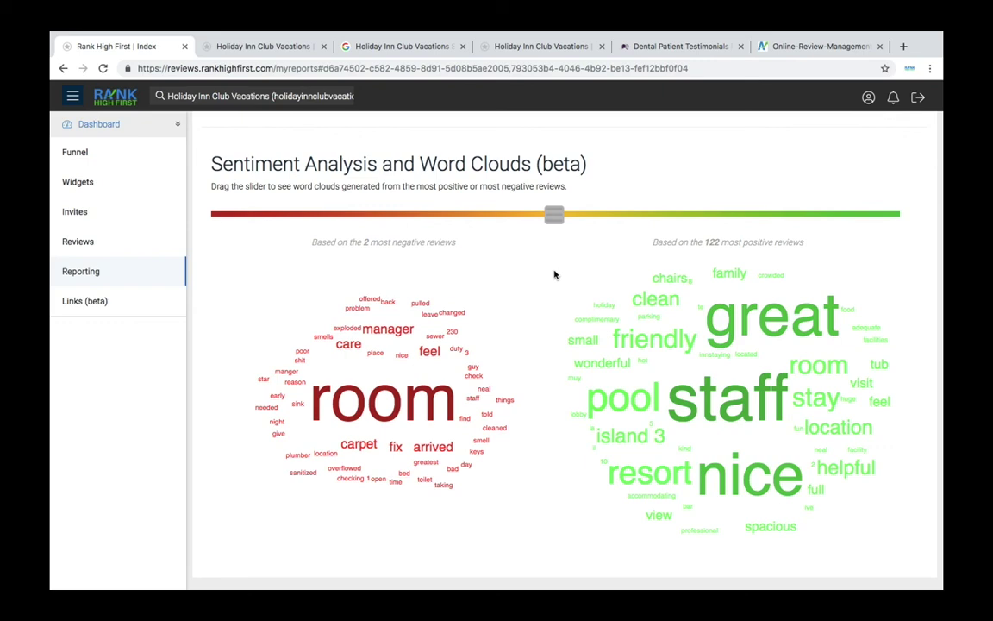
scroll(558, 307, up, 10)
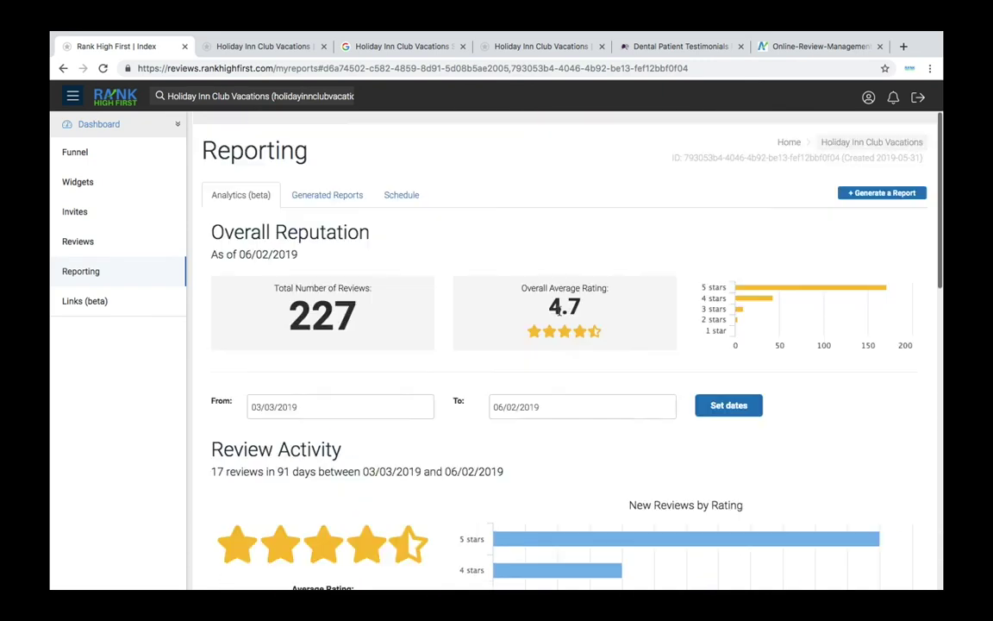
View the generated reports, look through the on-demand report's date and section options, and cancel without creating a report
click(336, 199)
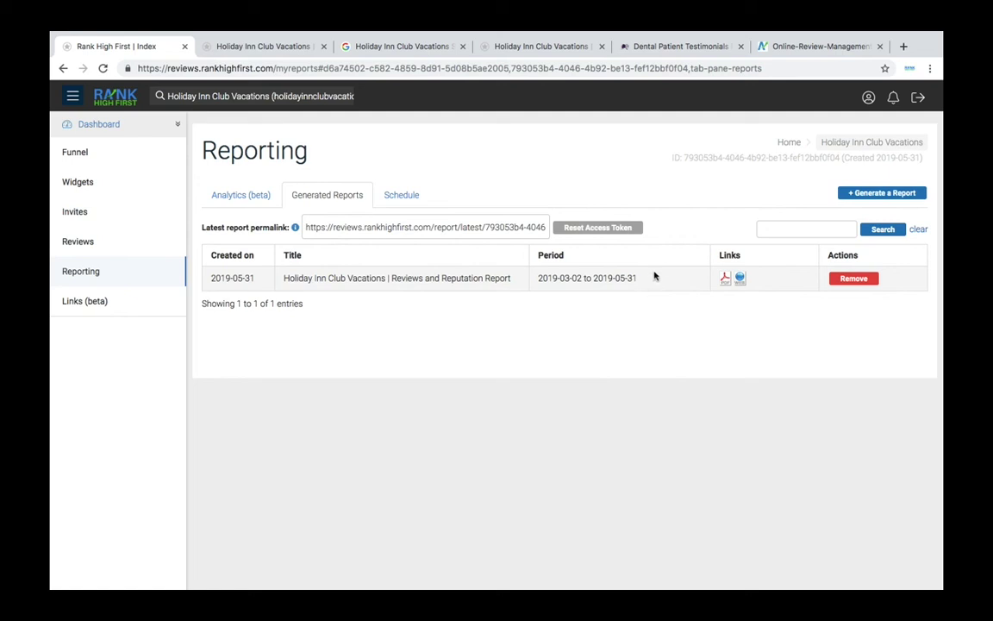
click(859, 195)
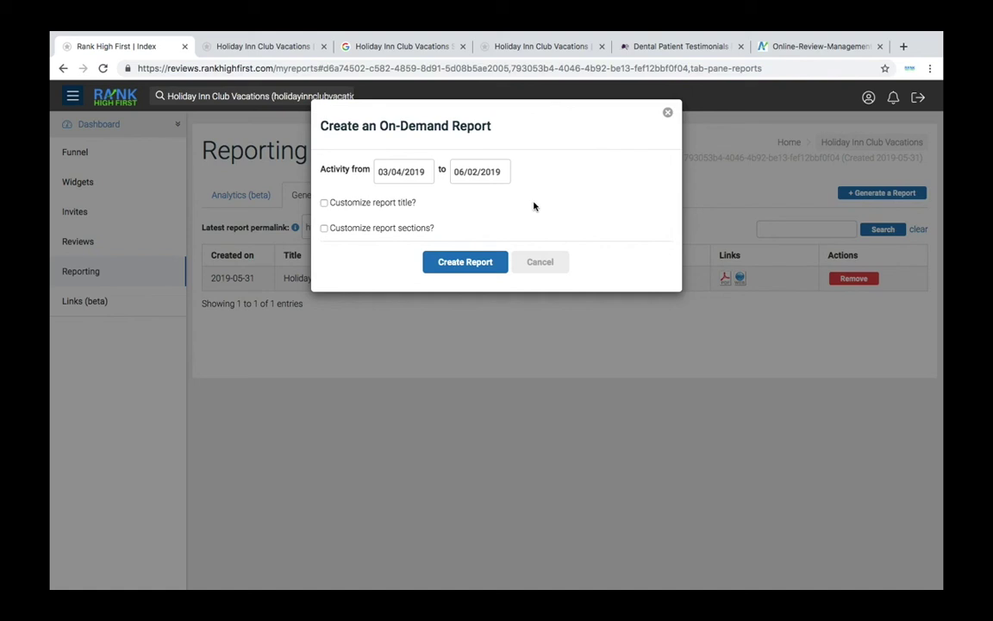
click(420, 170)
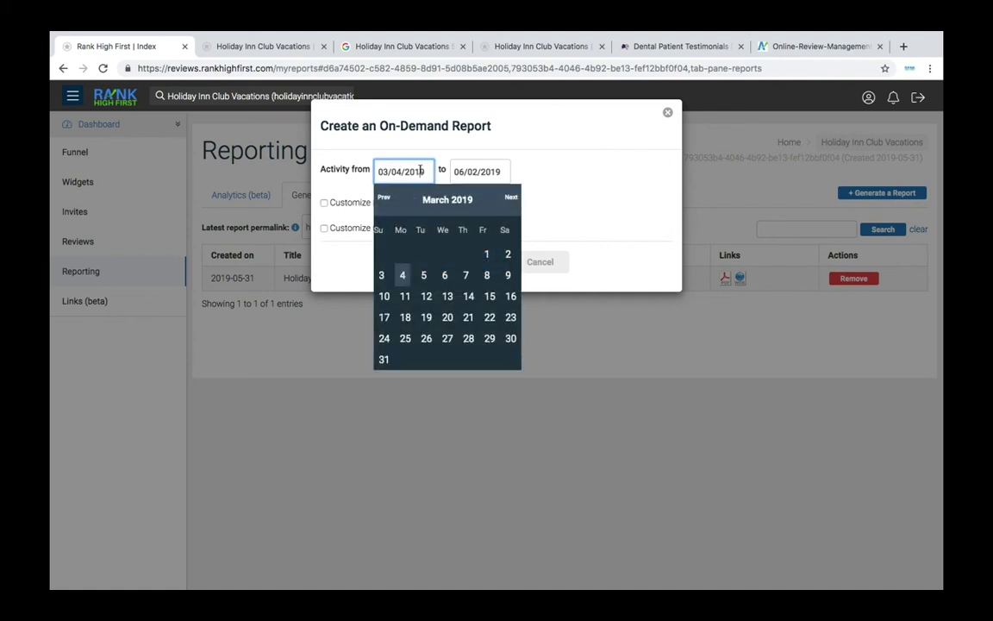
click(470, 169)
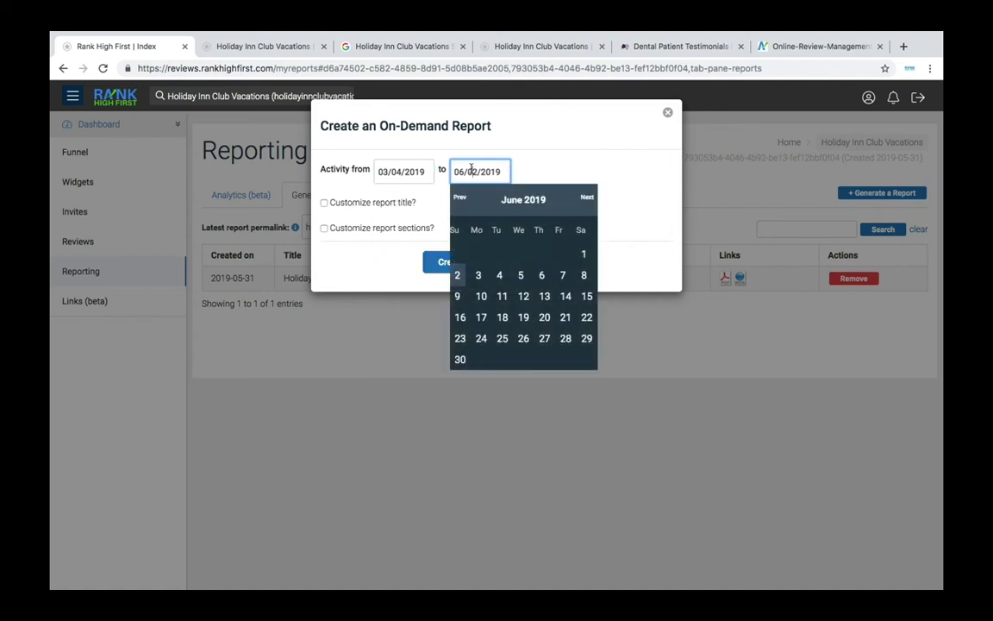
click(532, 171)
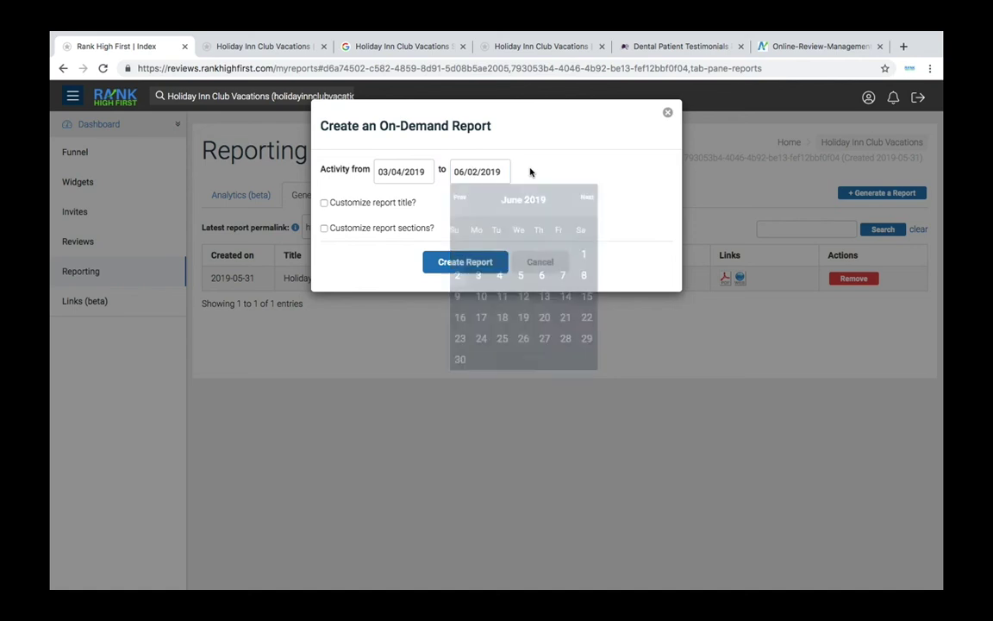
click(324, 229)
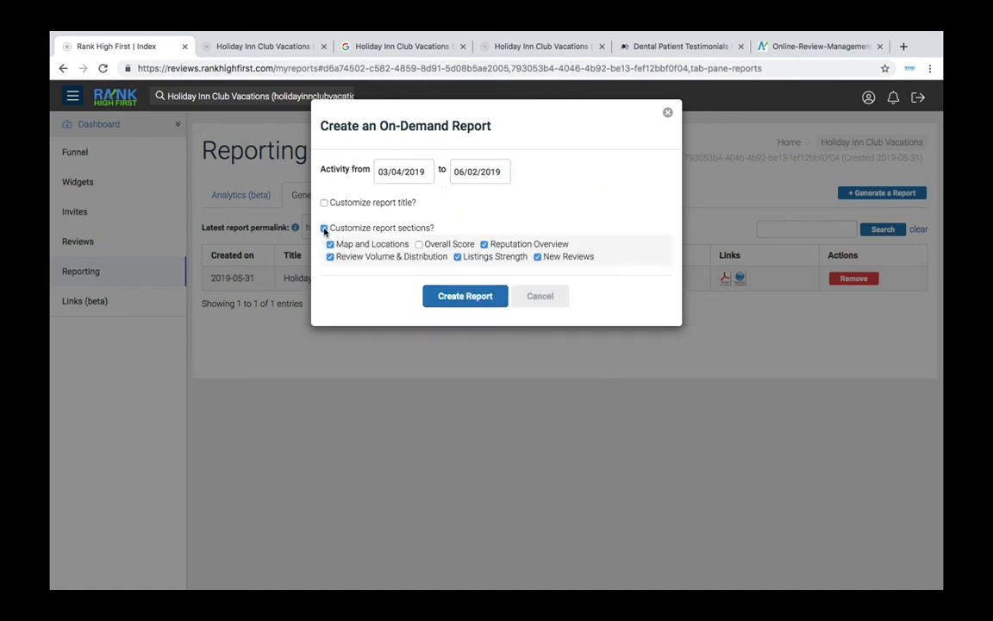
click(552, 298)
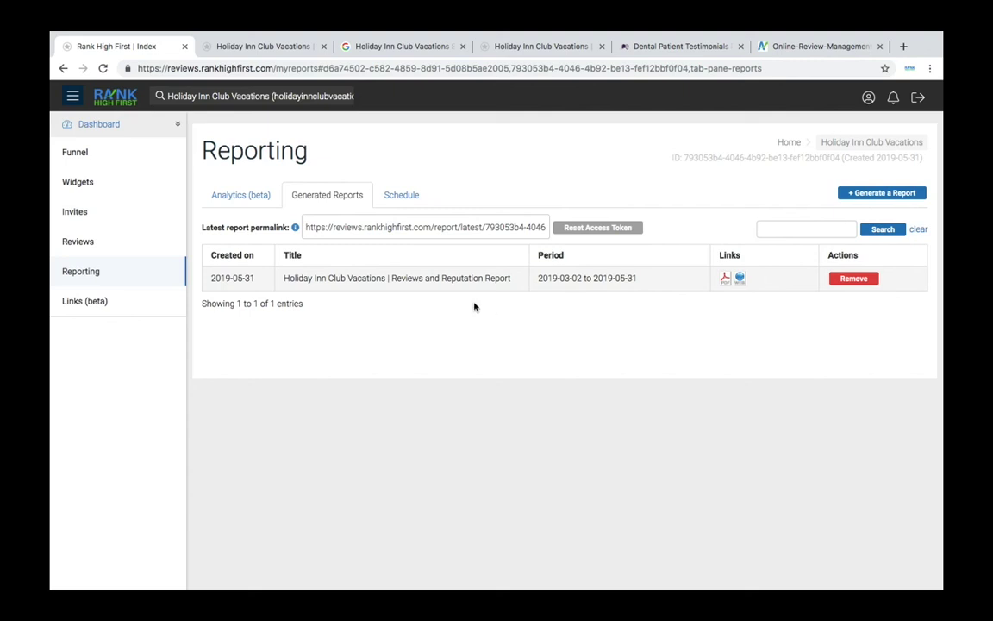
Check the report schedule's repeat options by trying the 1st, 15th and last day of the month, cancel, and check the recipients field
click(410, 198)
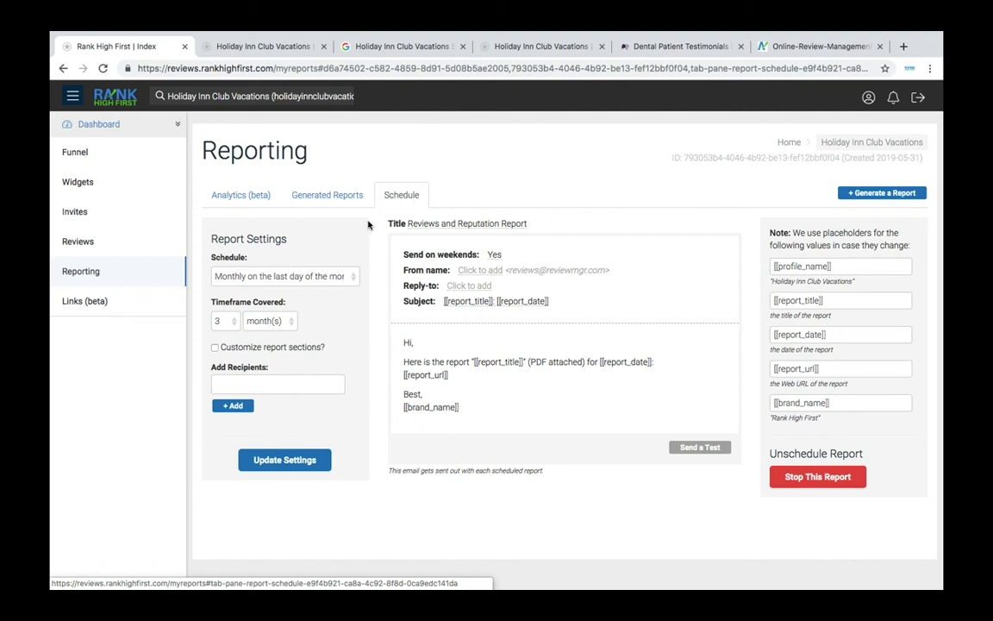
click(342, 276)
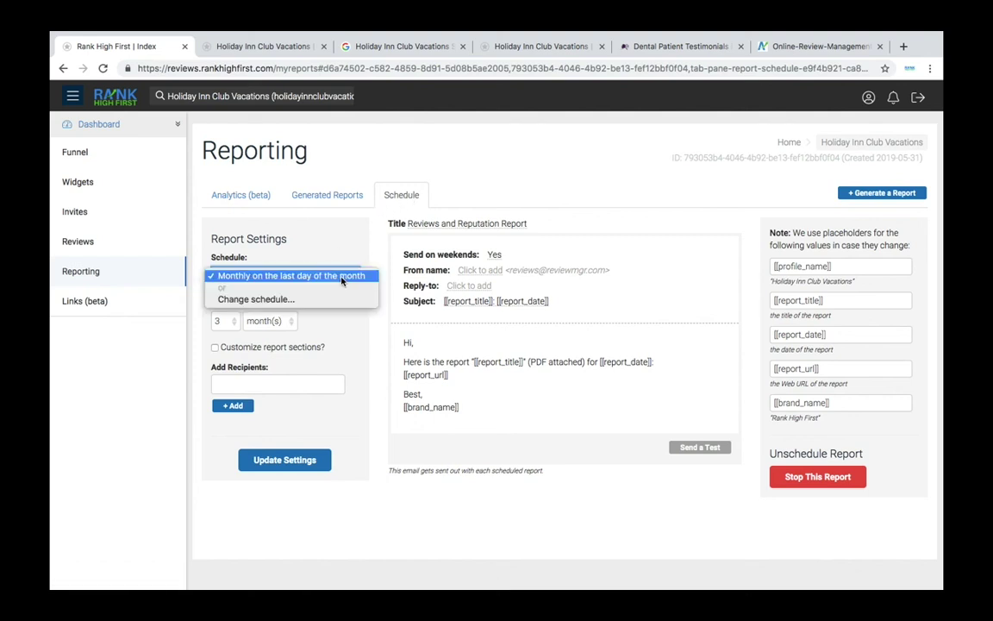
click(293, 298)
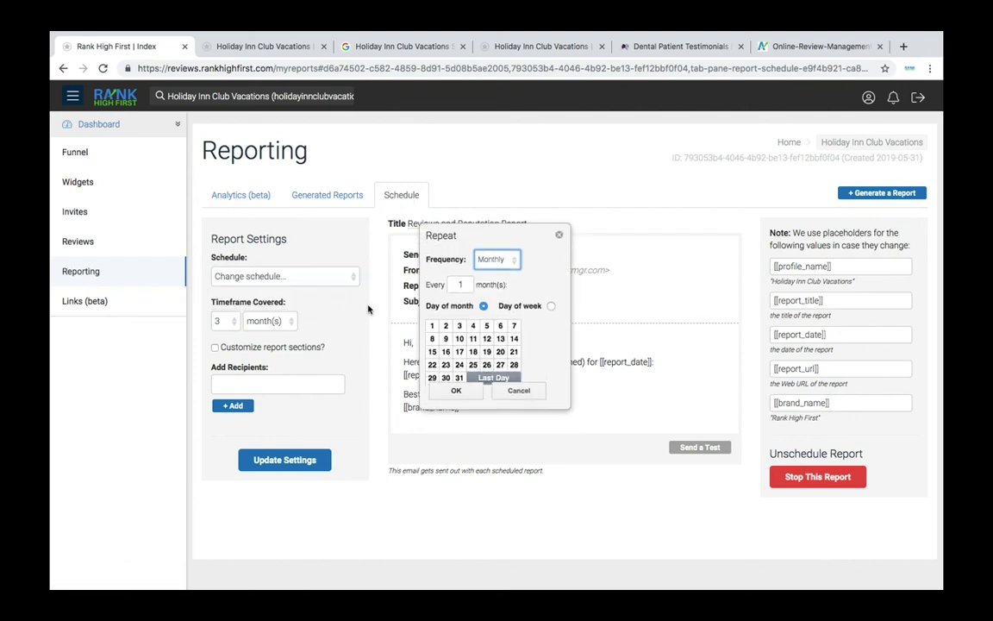
click(431, 306)
click(432, 332)
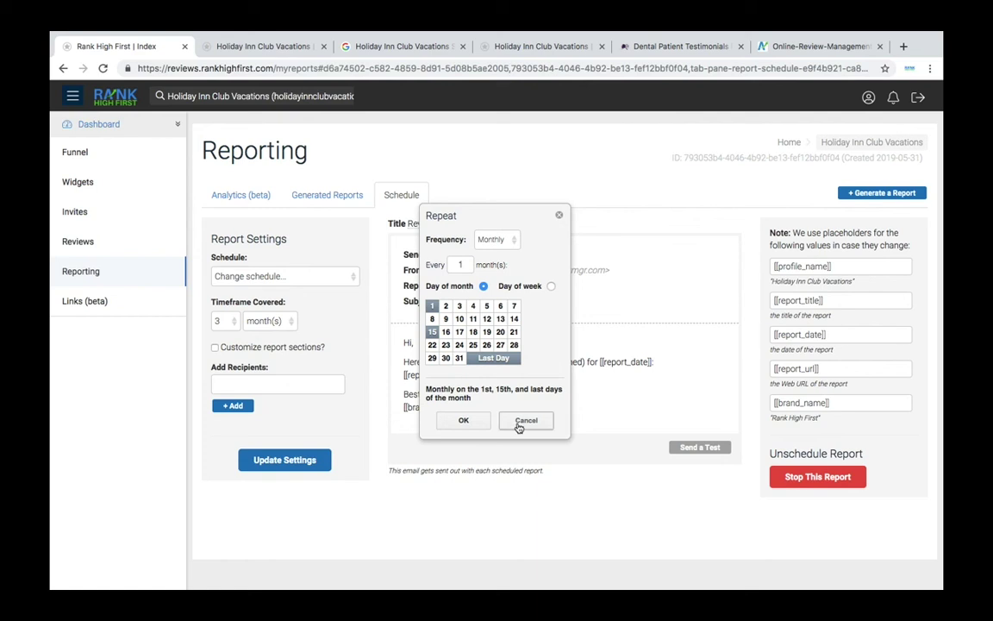
click(524, 420)
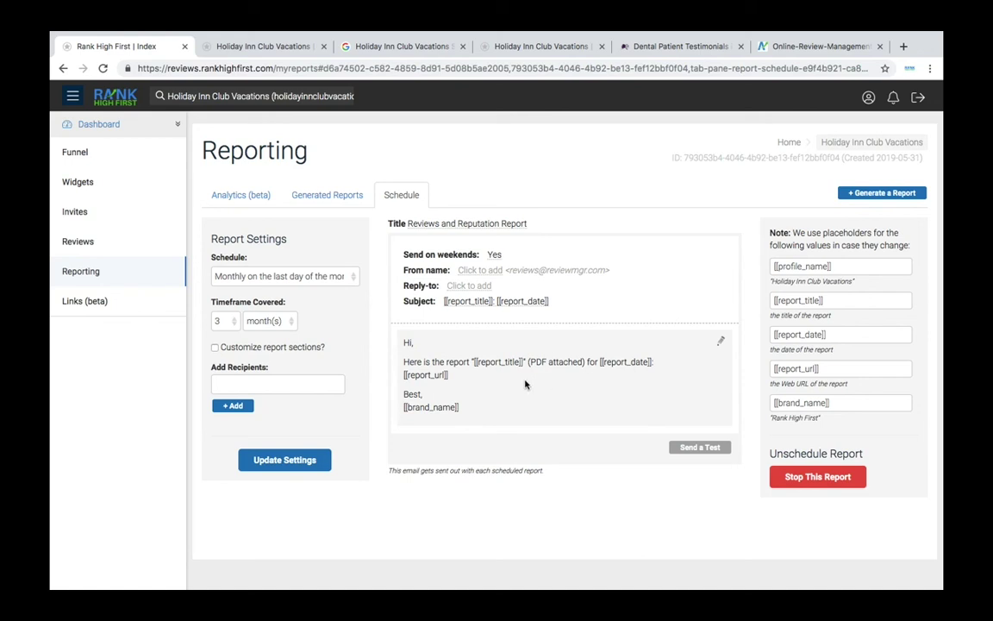
click(314, 384)
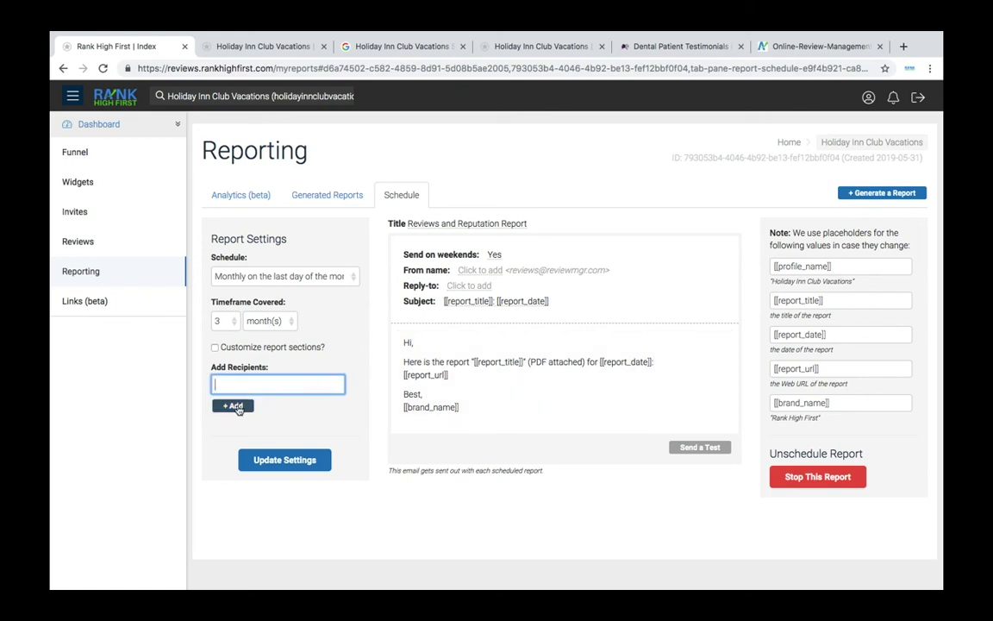
click(349, 411)
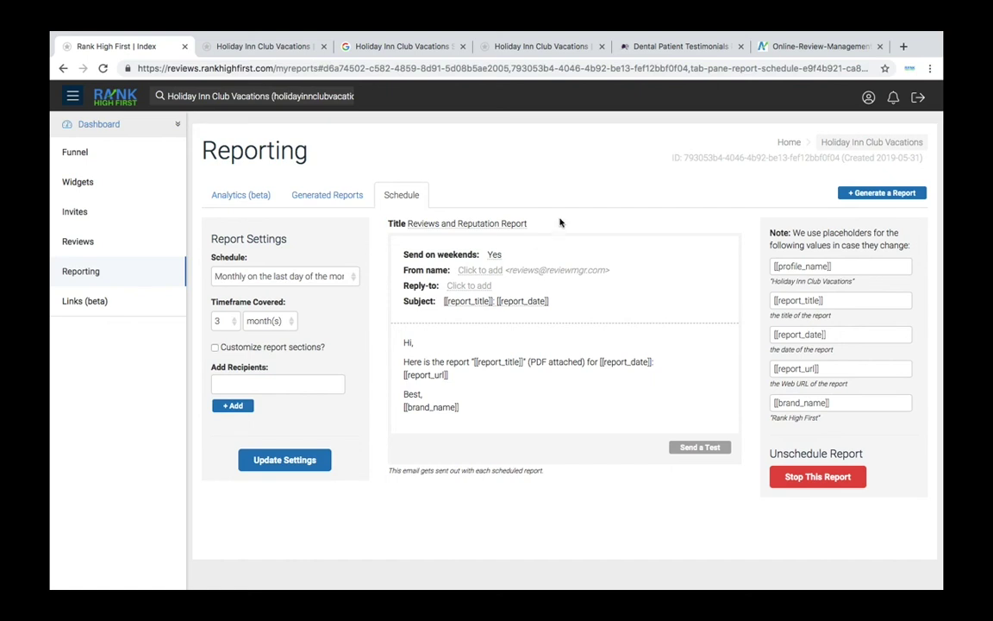
Open the sample Caleesi Designs monthly report PDF and examine its reputation overview, review volume and distribution, and listings strength
click(798, 47)
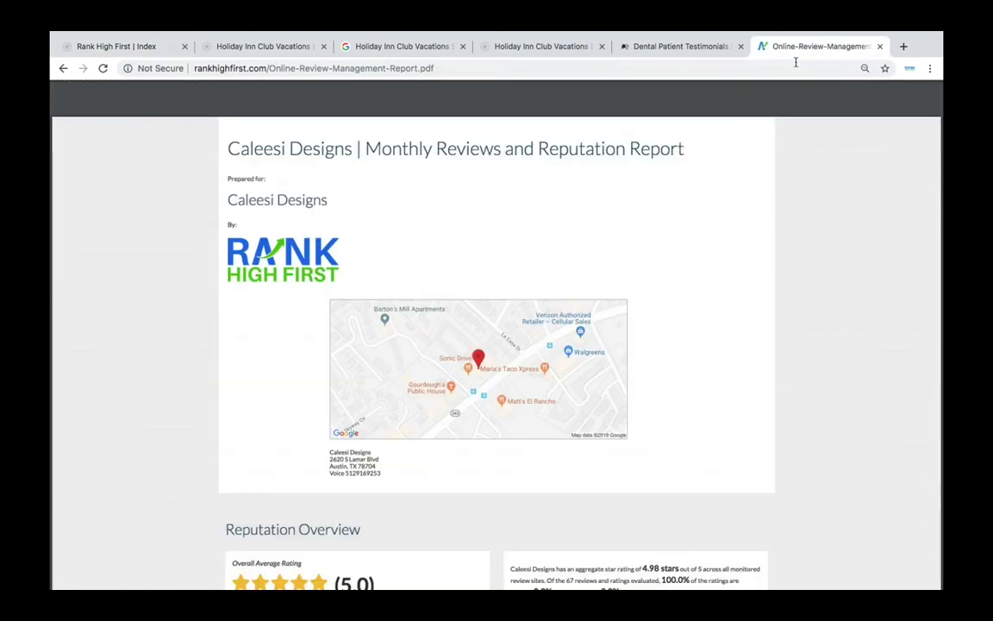
scroll(748, 268, down, 2)
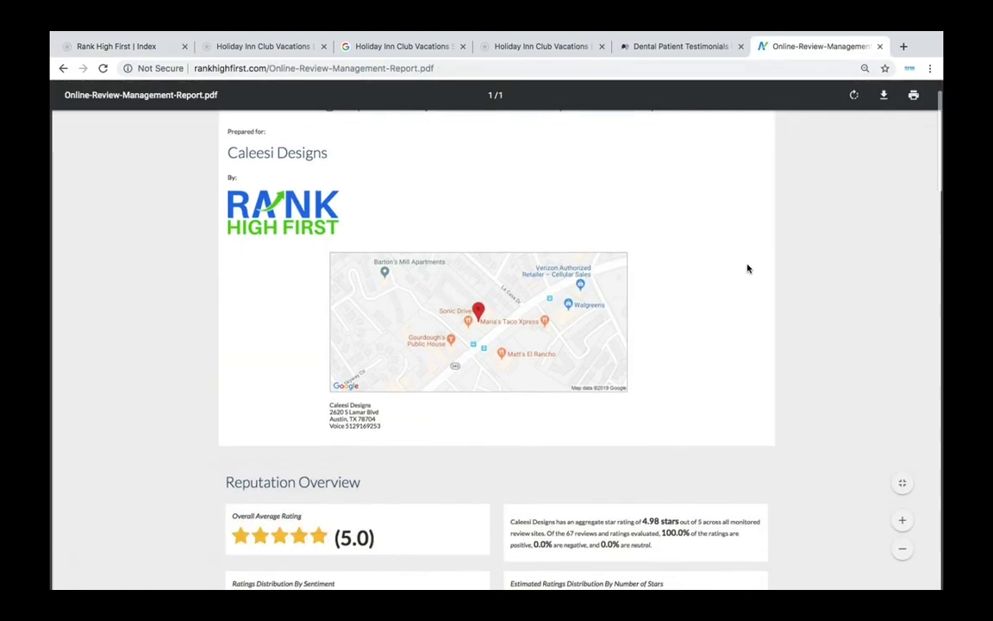
scroll(747, 268, down, 5)
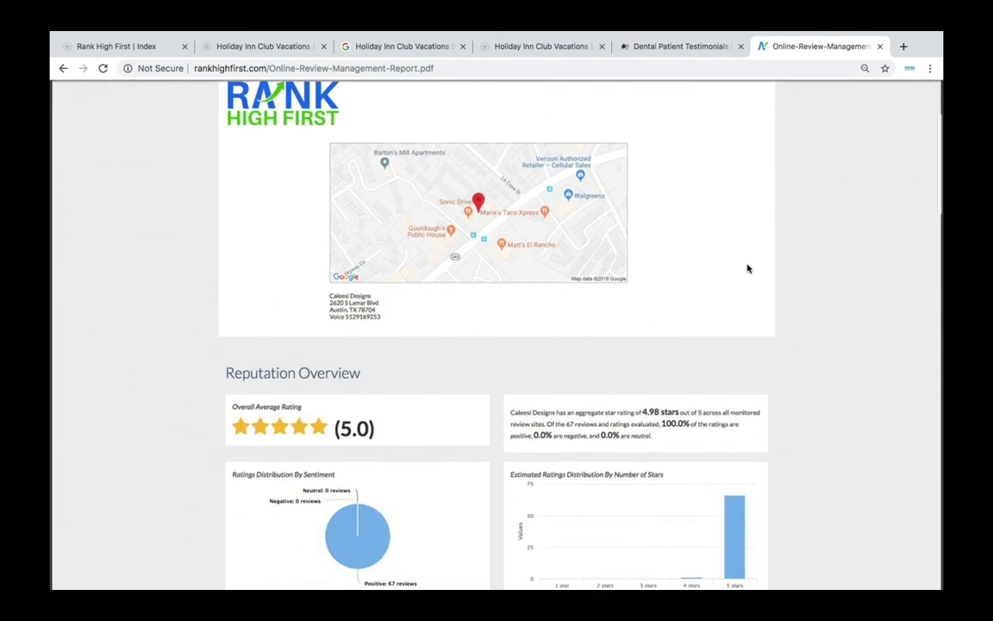
scroll(756, 285, down, 4)
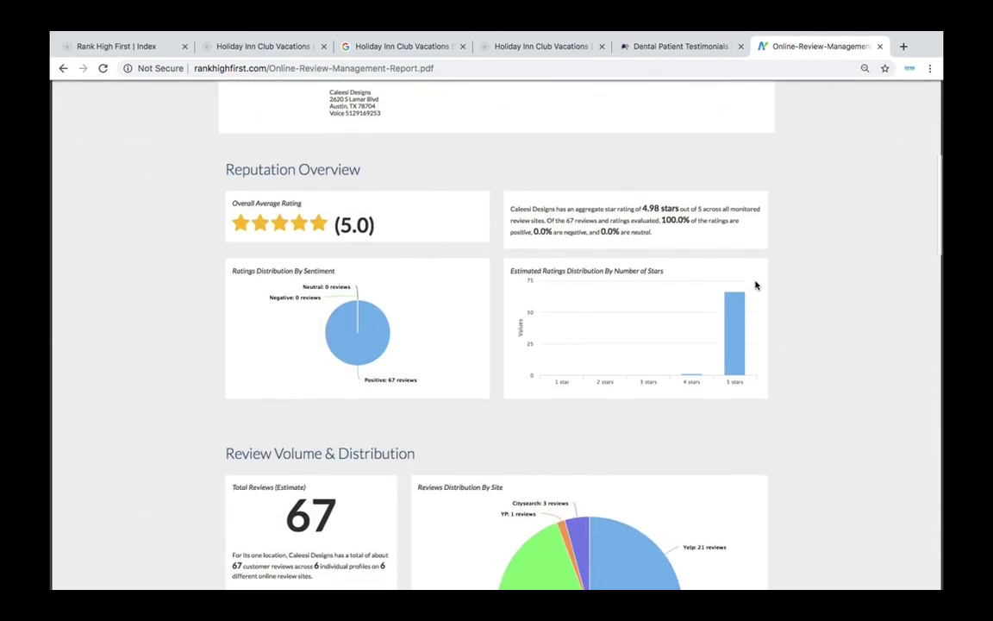
scroll(756, 286, down, 5)
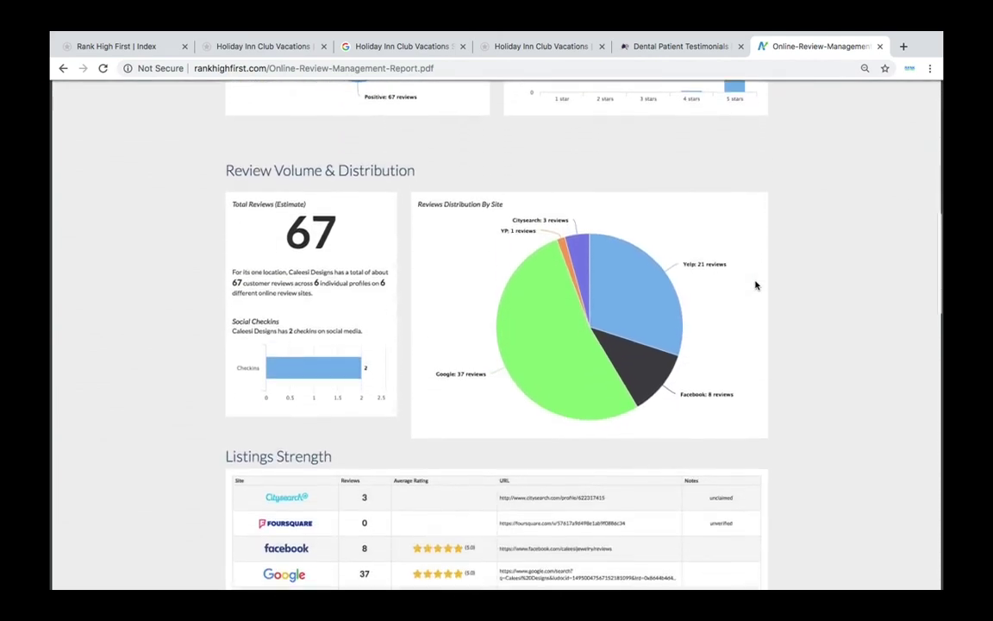
scroll(756, 285, down, 1)
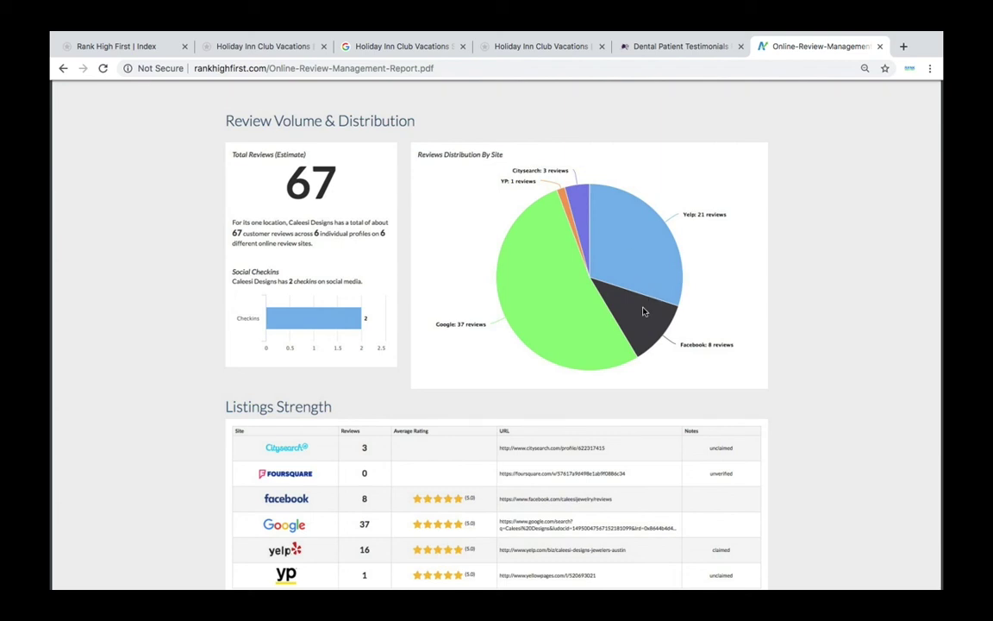
scroll(823, 322, down, 2)
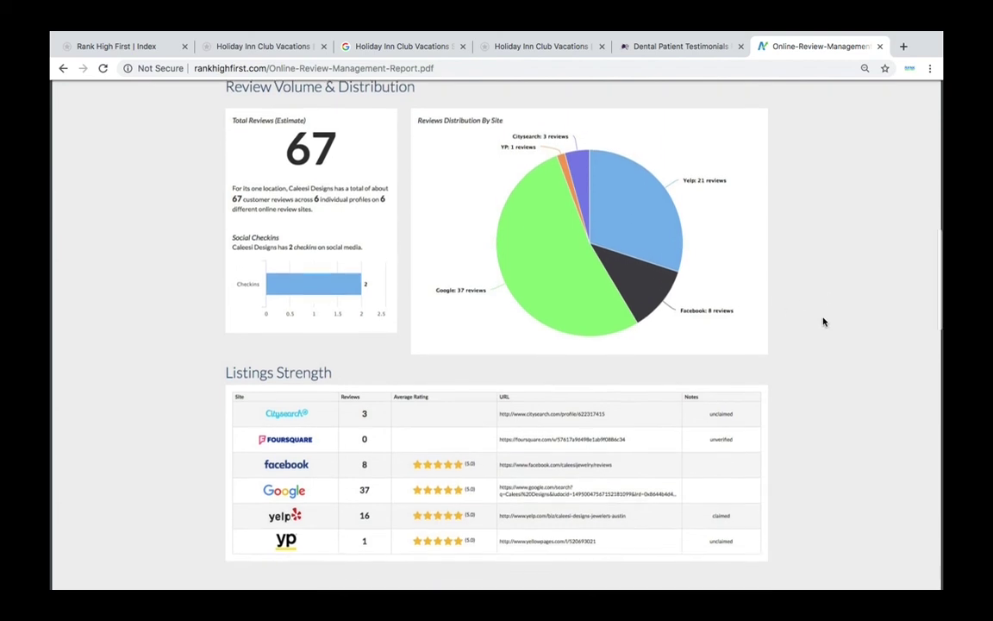
scroll(823, 322, down, 2)
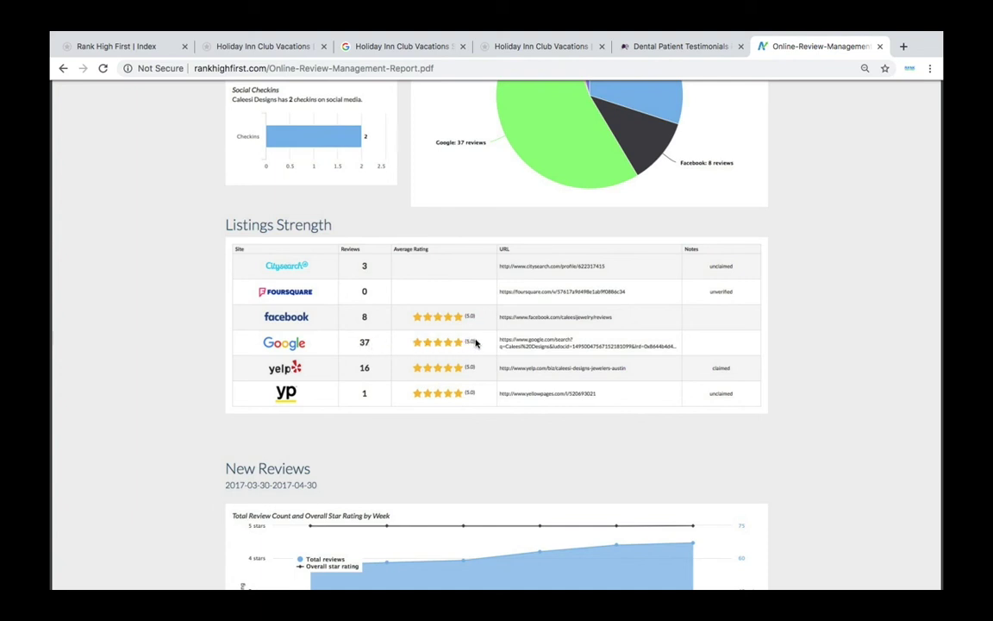
scroll(481, 342, down, 3)
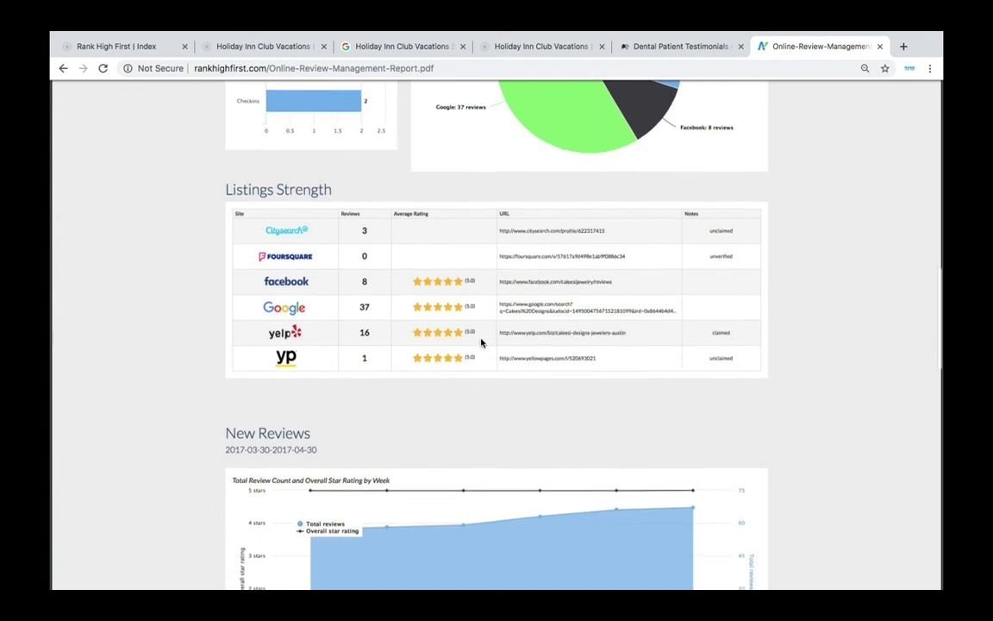
Examine the sample report's new reviews chart, the new reviews by site, and the detailed list of individual new reviews
scroll(481, 342, down, 2)
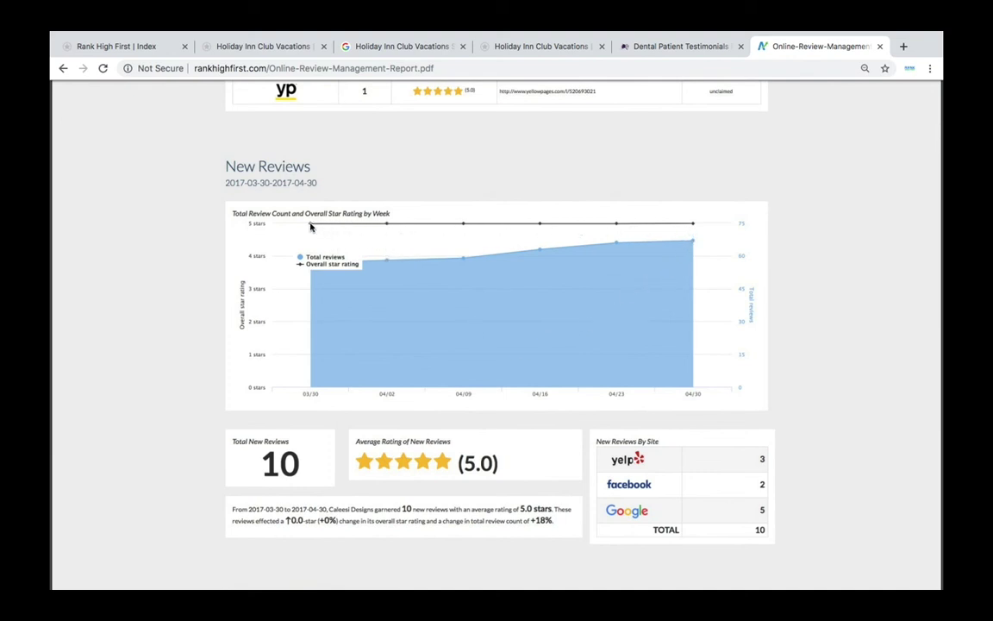
scroll(310, 355, down, 2)
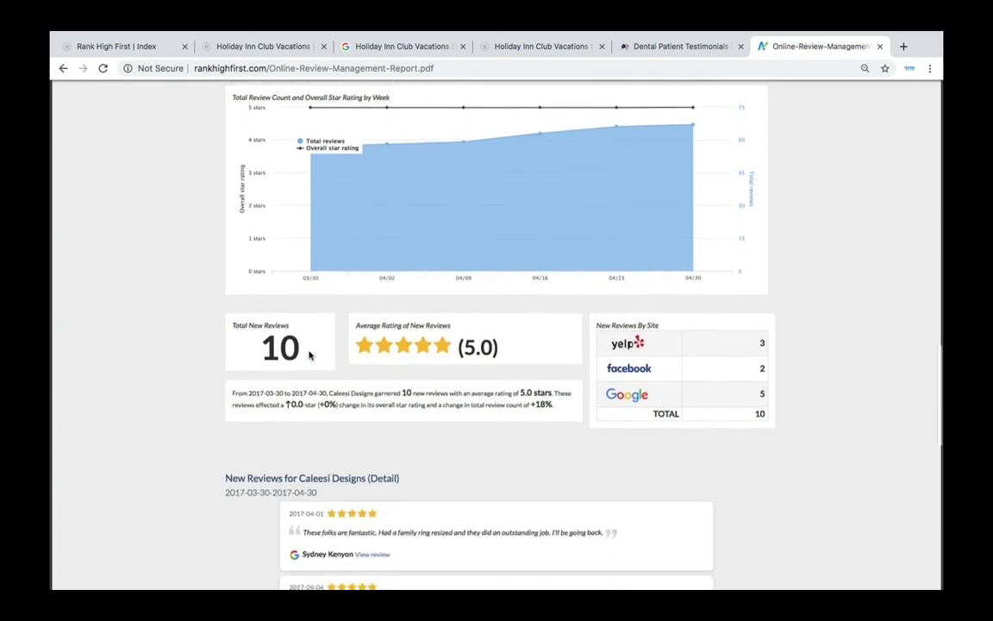
scroll(311, 354, down, 1)
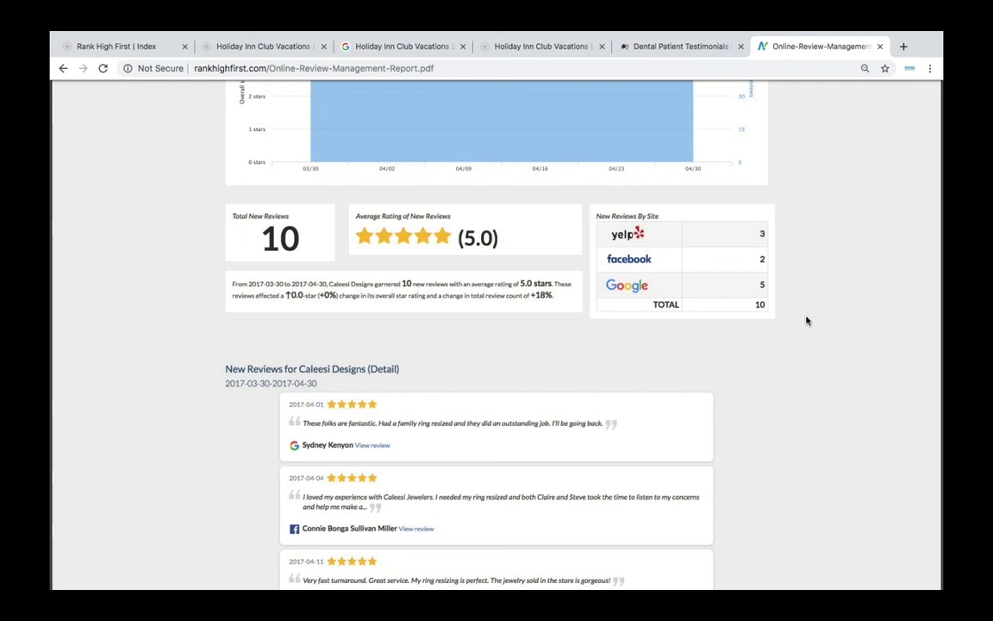
scroll(804, 318, down, 1)
scroll(804, 318, down, 3)
scroll(792, 313, down, 3)
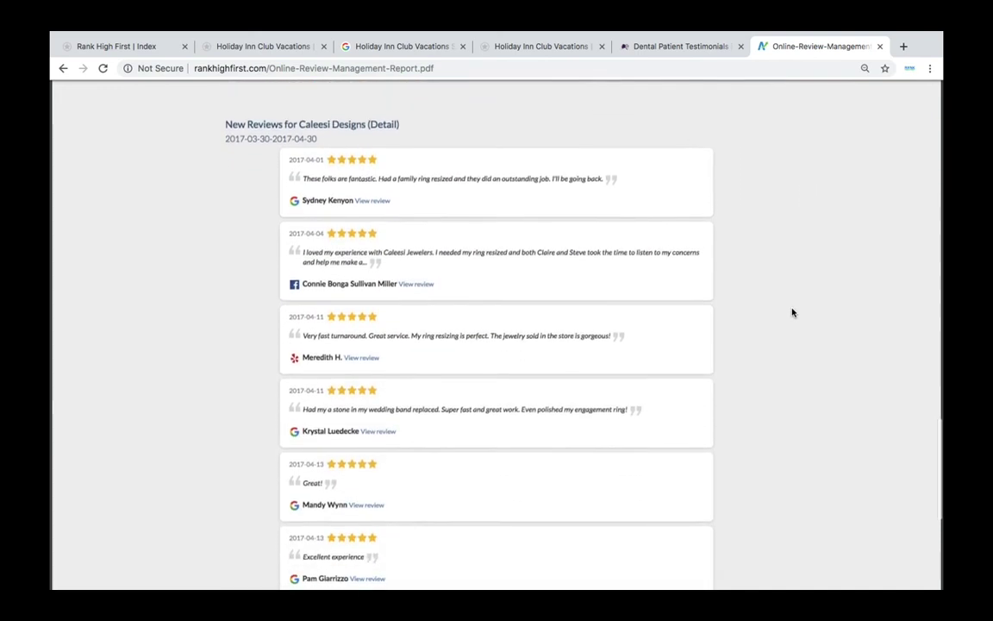
scroll(792, 312, down, 5)
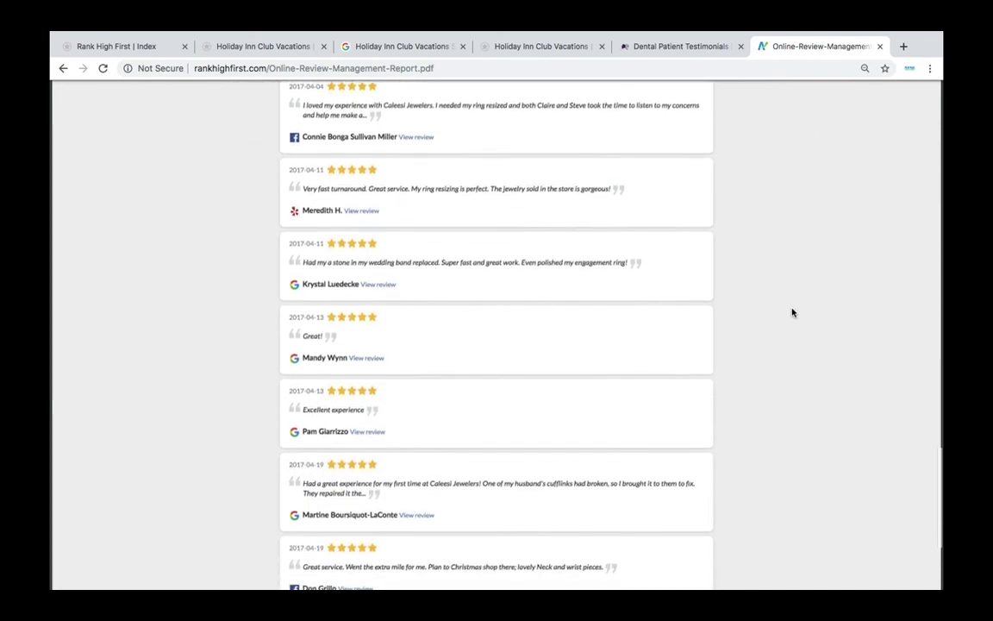
scroll(792, 312, down, 1)
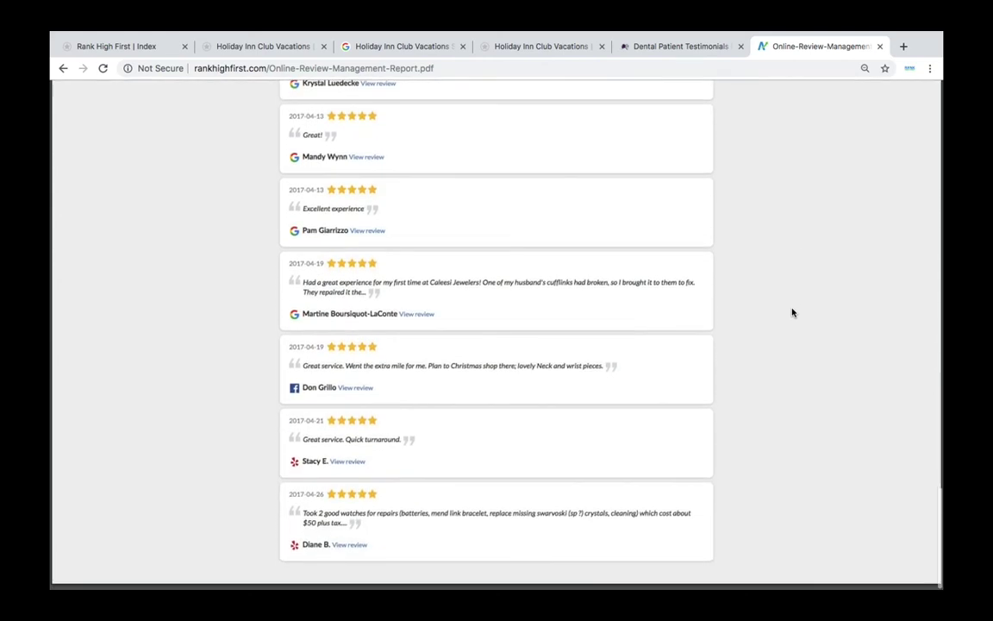
scroll(792, 312, up, 2)
scroll(792, 312, up, 2)
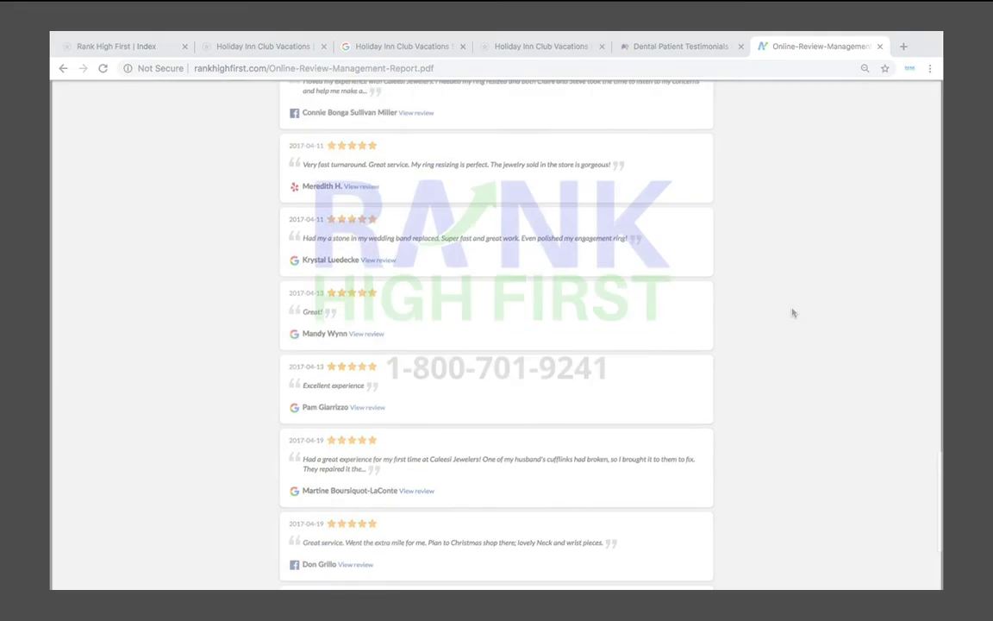